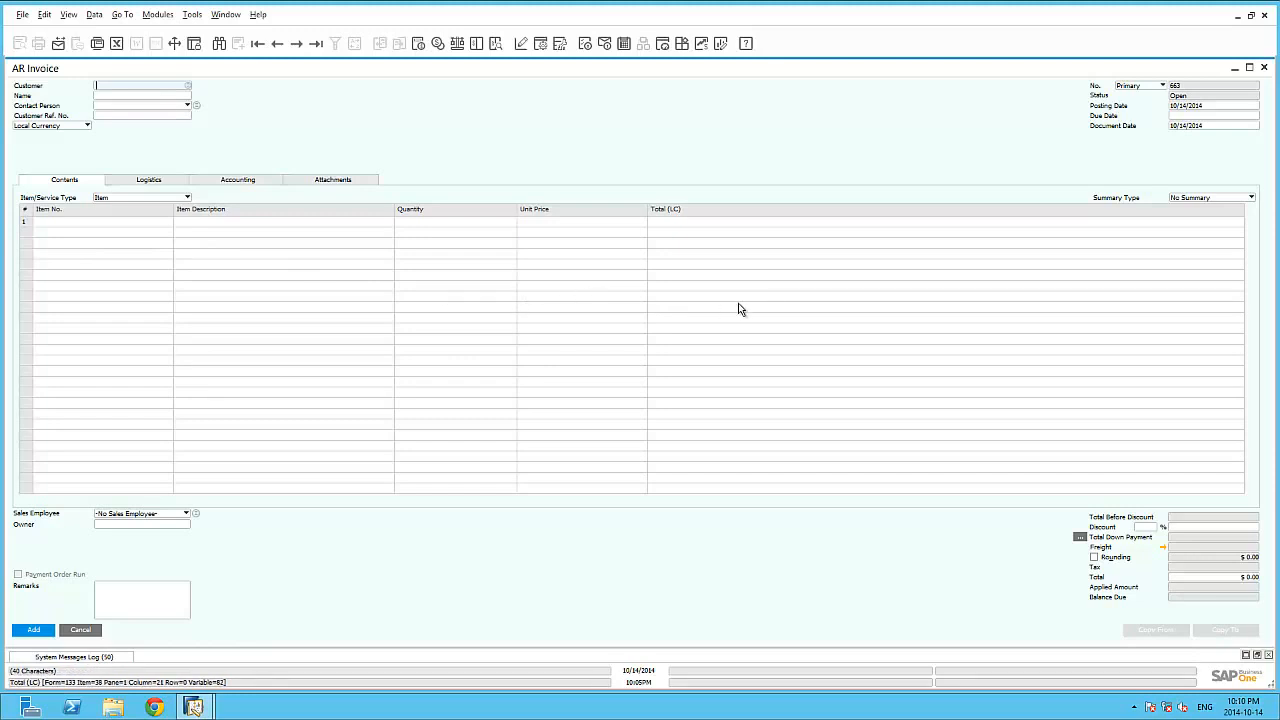
In the AR Invoice form settings, make the Stock UoM and Discount % table columns visible.
click(541, 45)
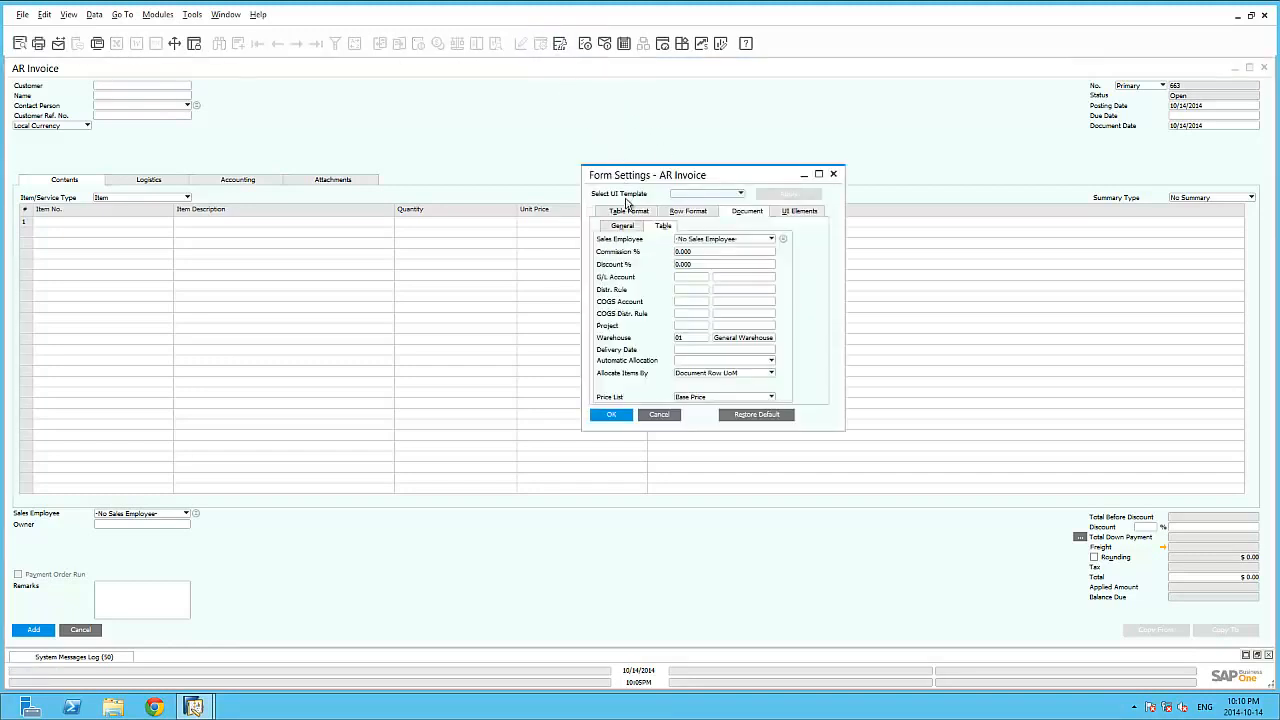
click(628, 211)
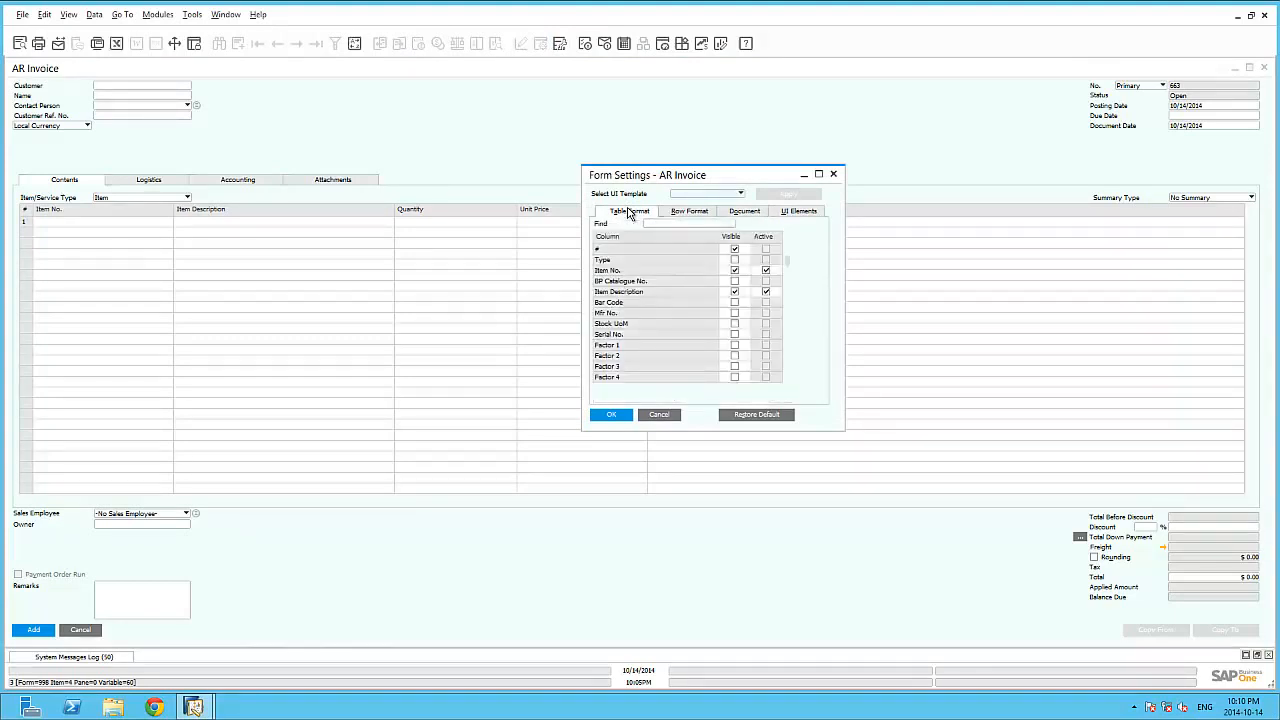
click(735, 324)
scroll(733, 332, down, 1)
scroll(732, 360, down, 1)
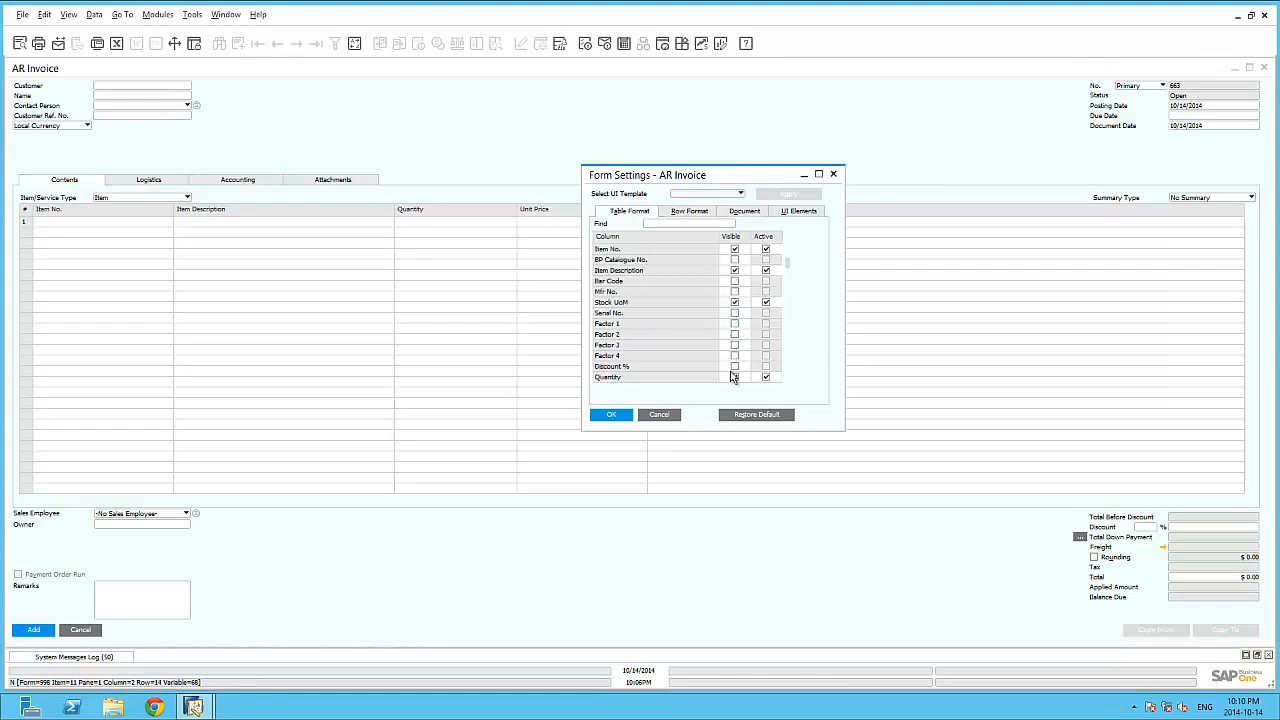
click(734, 367)
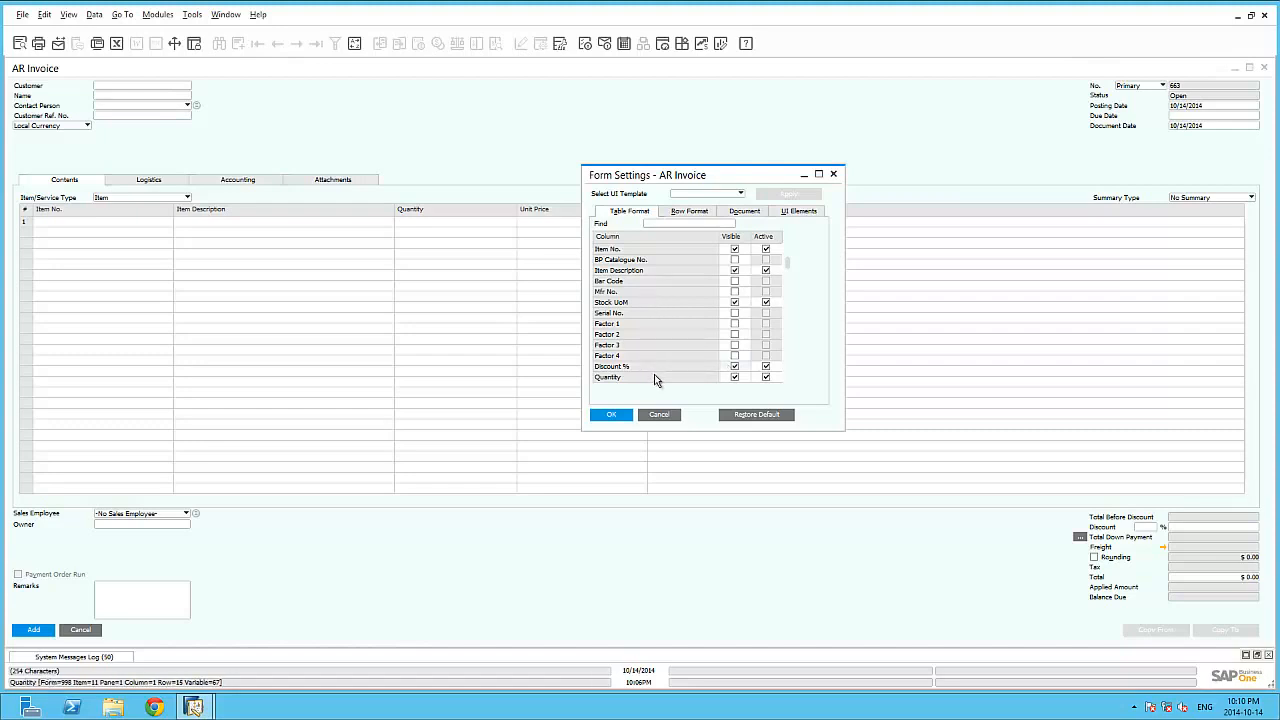
Move the Discount % column below Quantity in the AR Invoice column order and accept the form settings.
scroll(651, 370, down, 2)
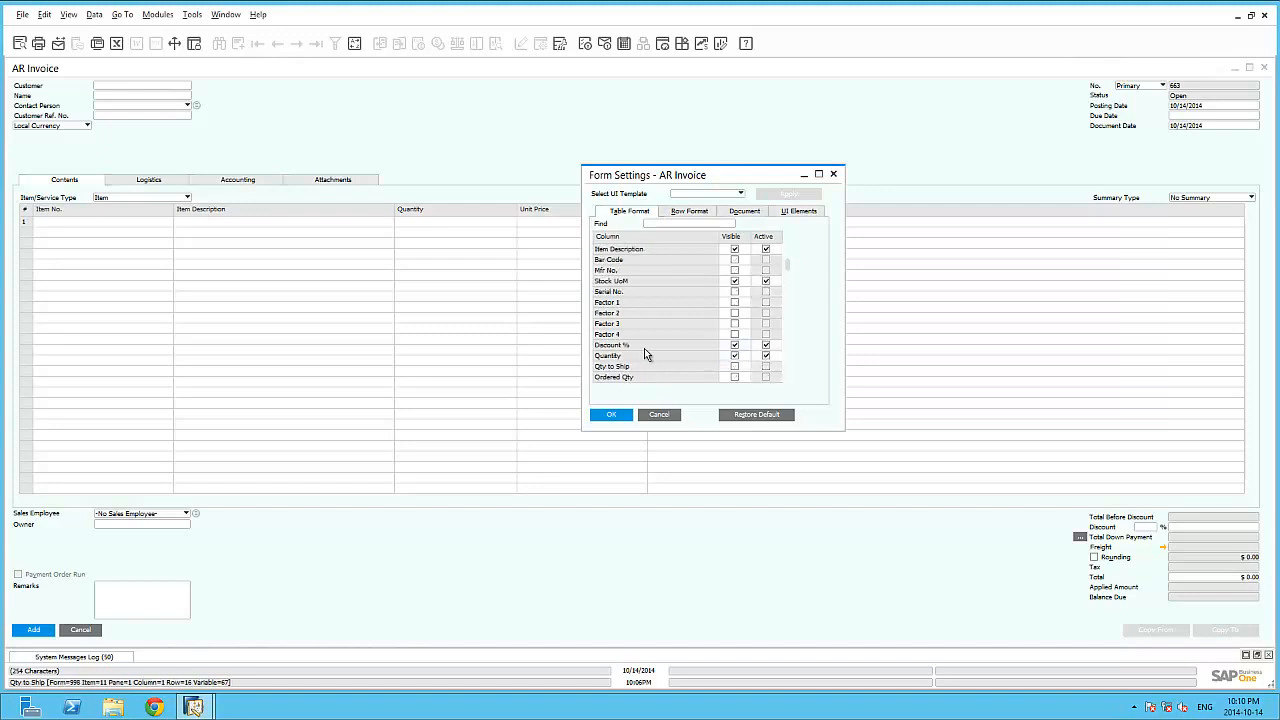
drag(645, 348, 648, 371)
click(613, 416)
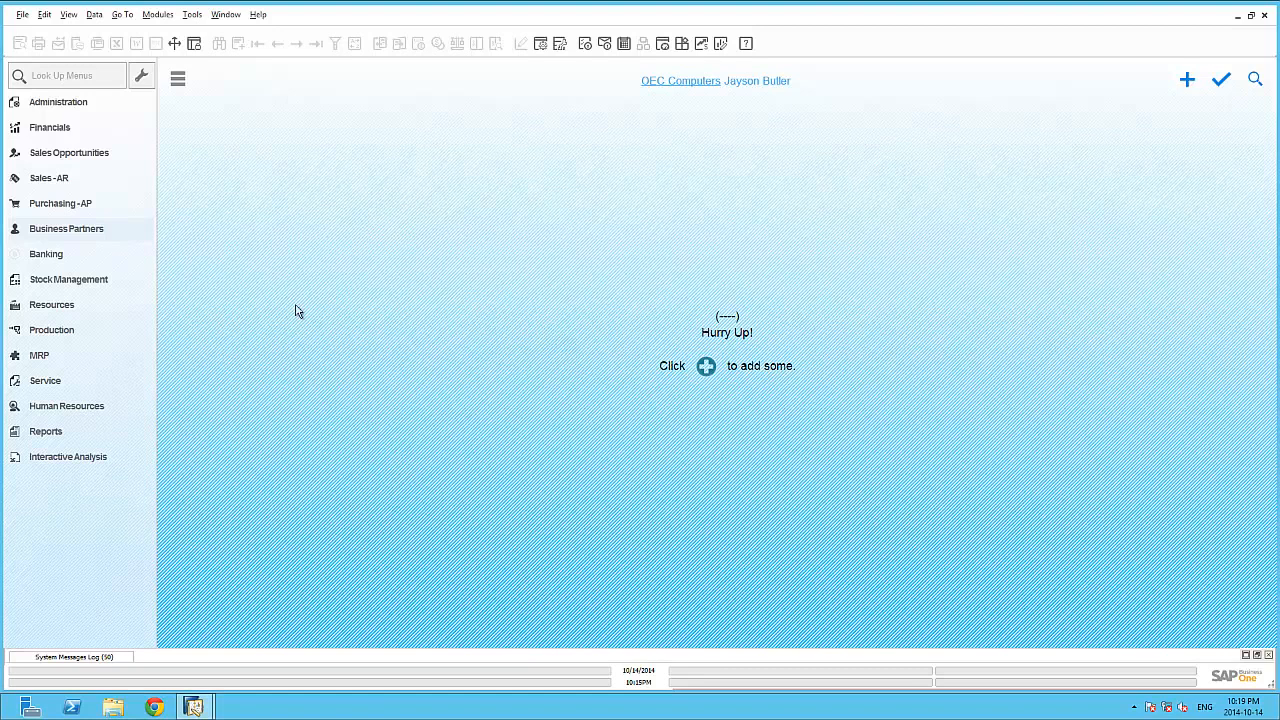
Open Business Partner Master Data and change the Alias Name label to a bold "BP loyalty Code".
click(100, 233)
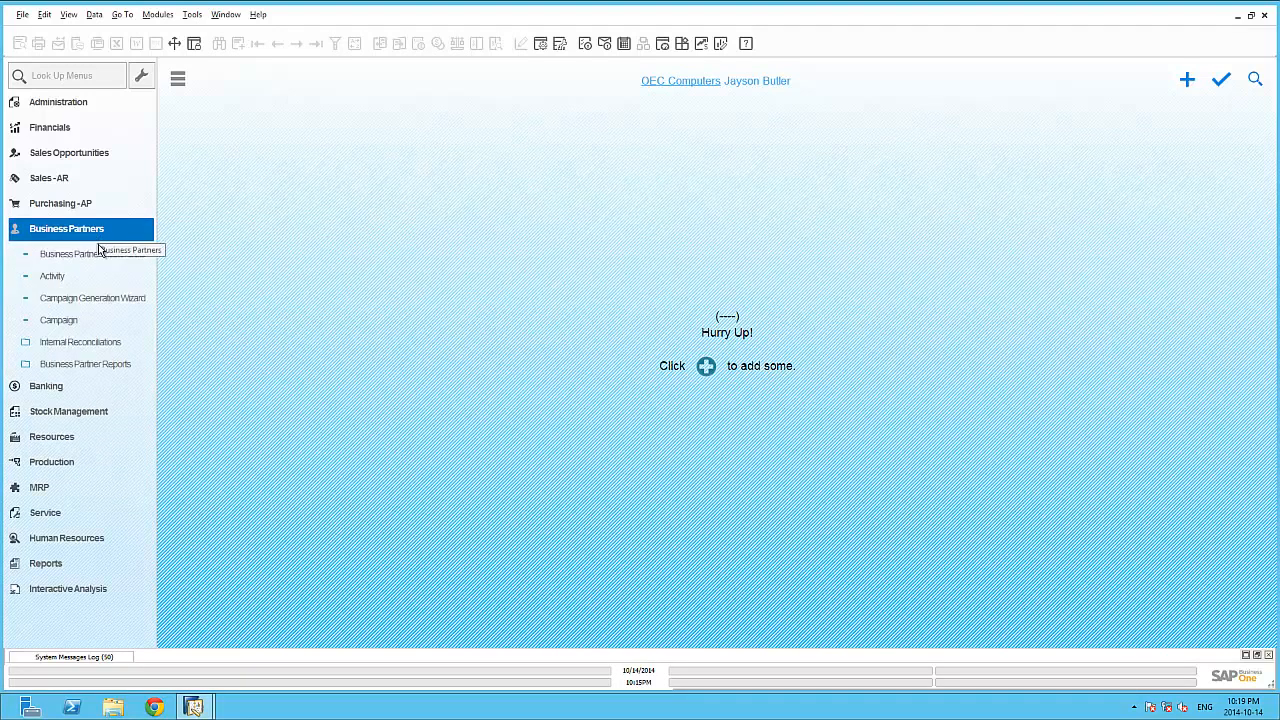
click(100, 255)
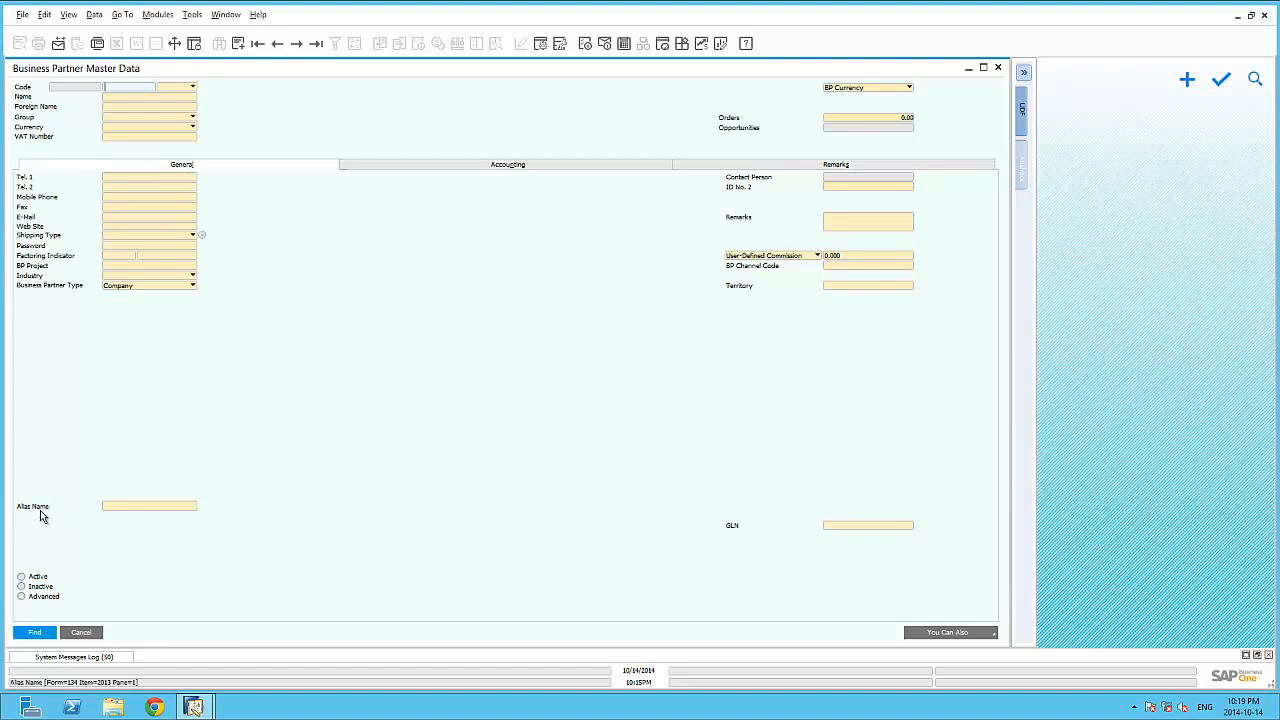
ctrl+double_click(40, 512)
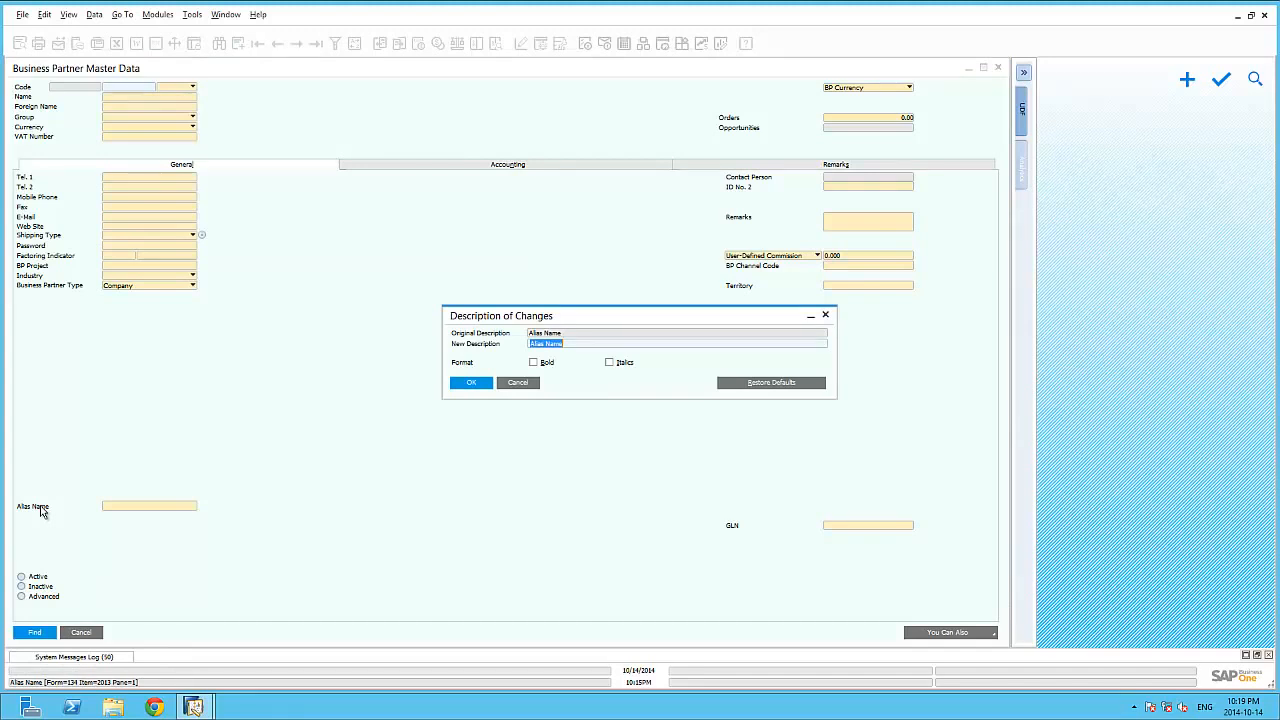
text(BP loyalty Code)
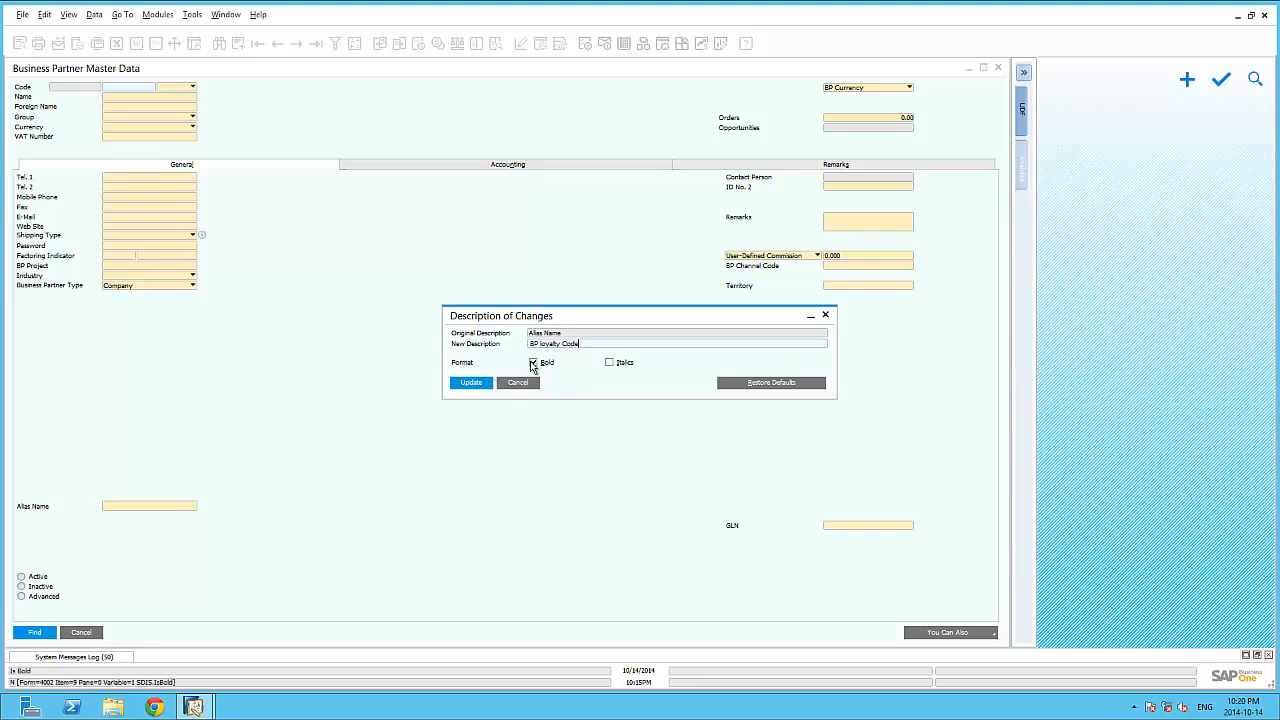
click(477, 387)
click(477, 390)
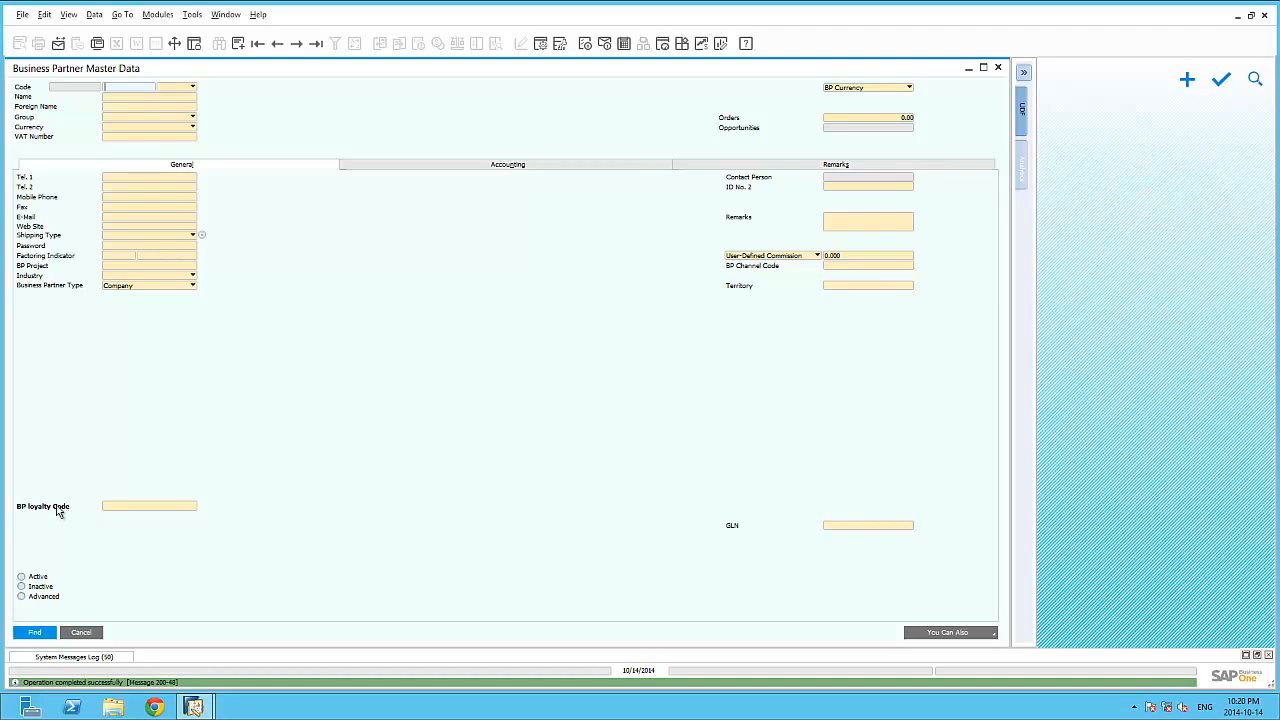
Restore the default description and format of the BP loyalty Code label.
ctrl+double_click(58, 510)
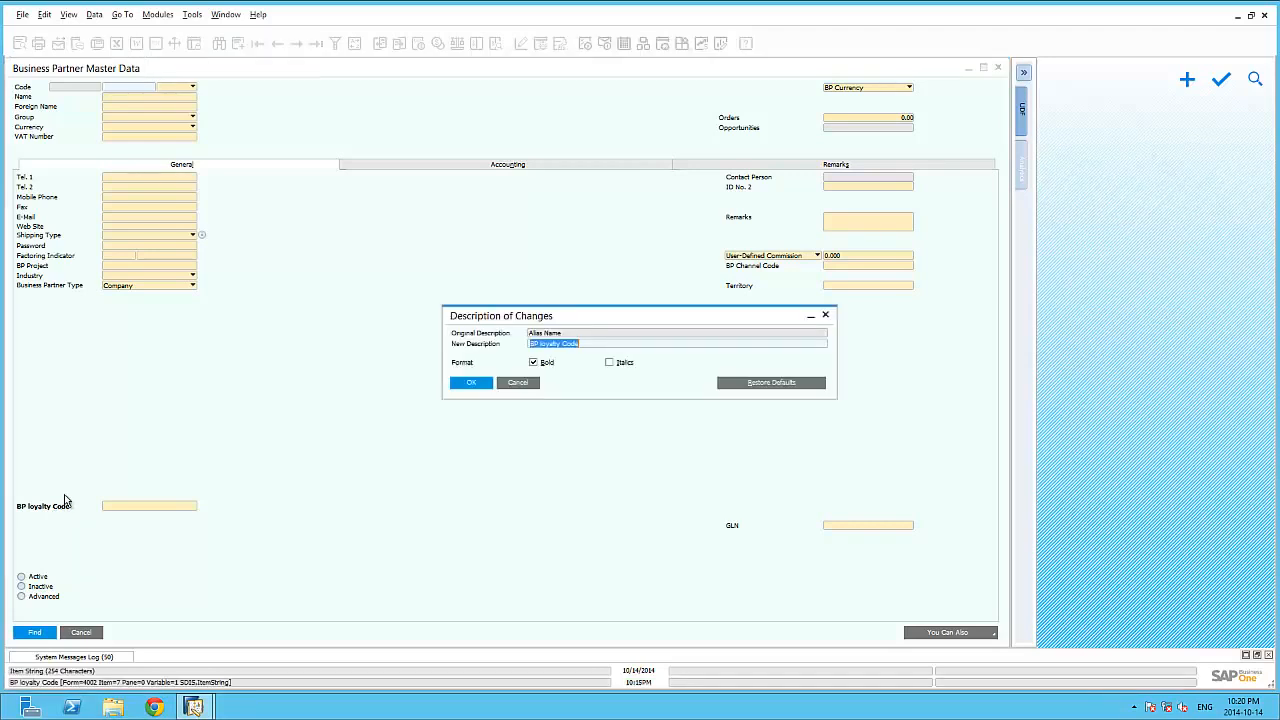
click(789, 388)
click(472, 384)
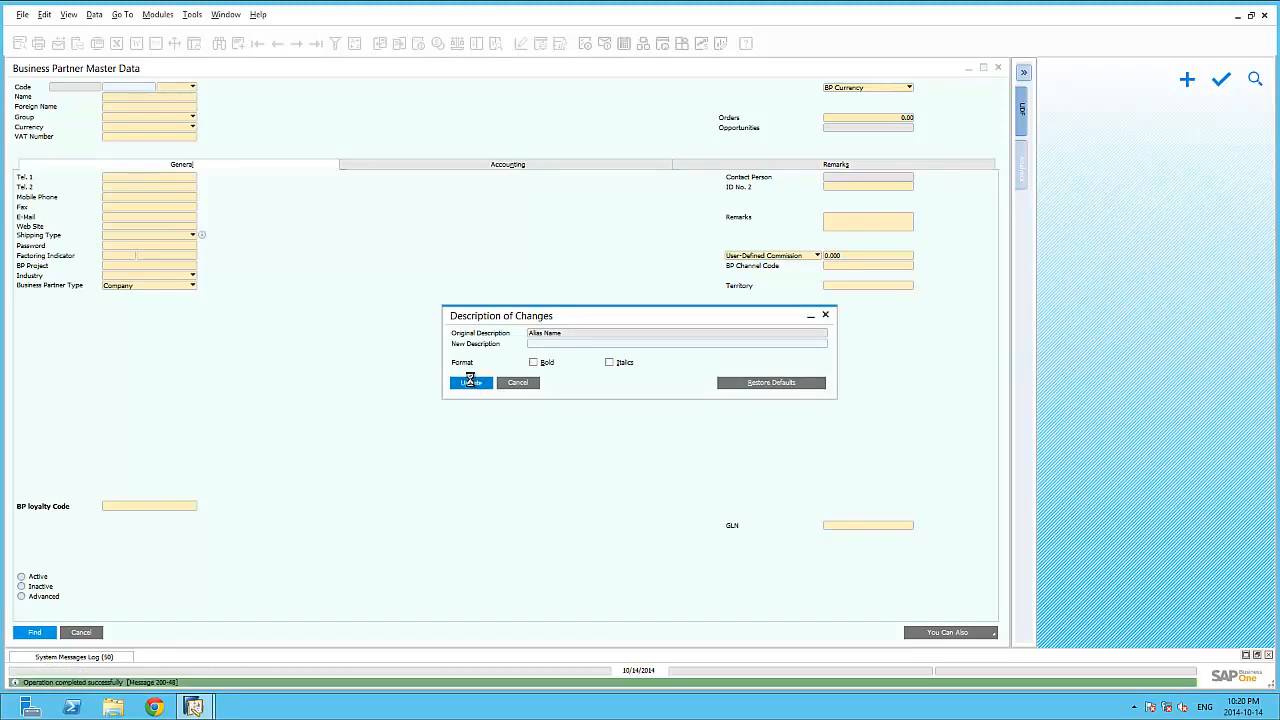
click(472, 384)
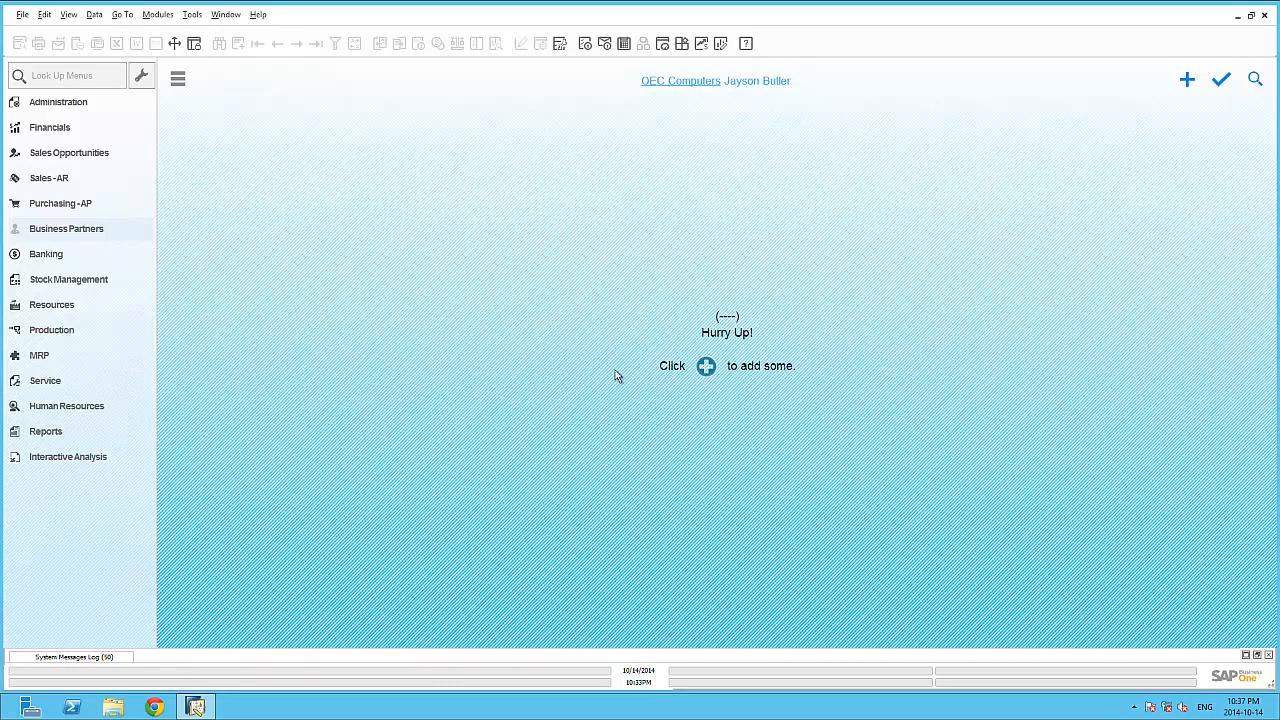
Open User-Defined Fields - Management and select the Business Partner object within the Business Partner group of Master Data.
click(191, 15)
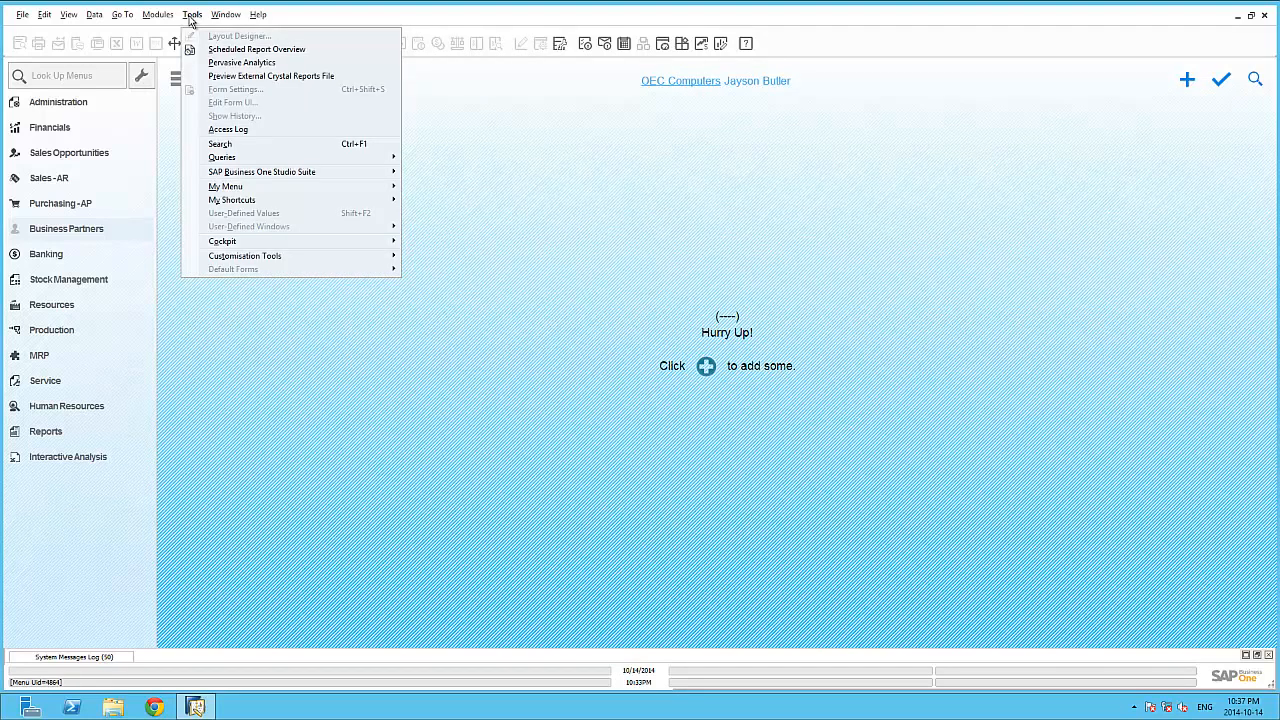
mouse_move(236, 262)
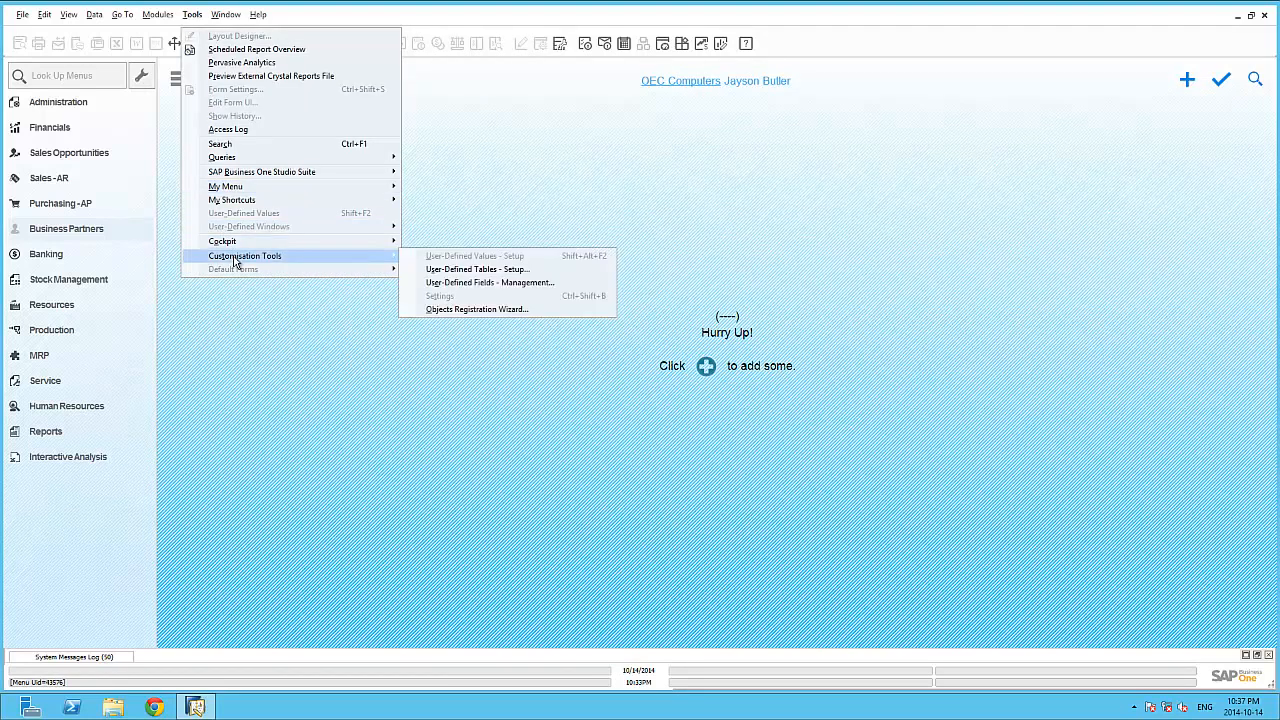
click(466, 284)
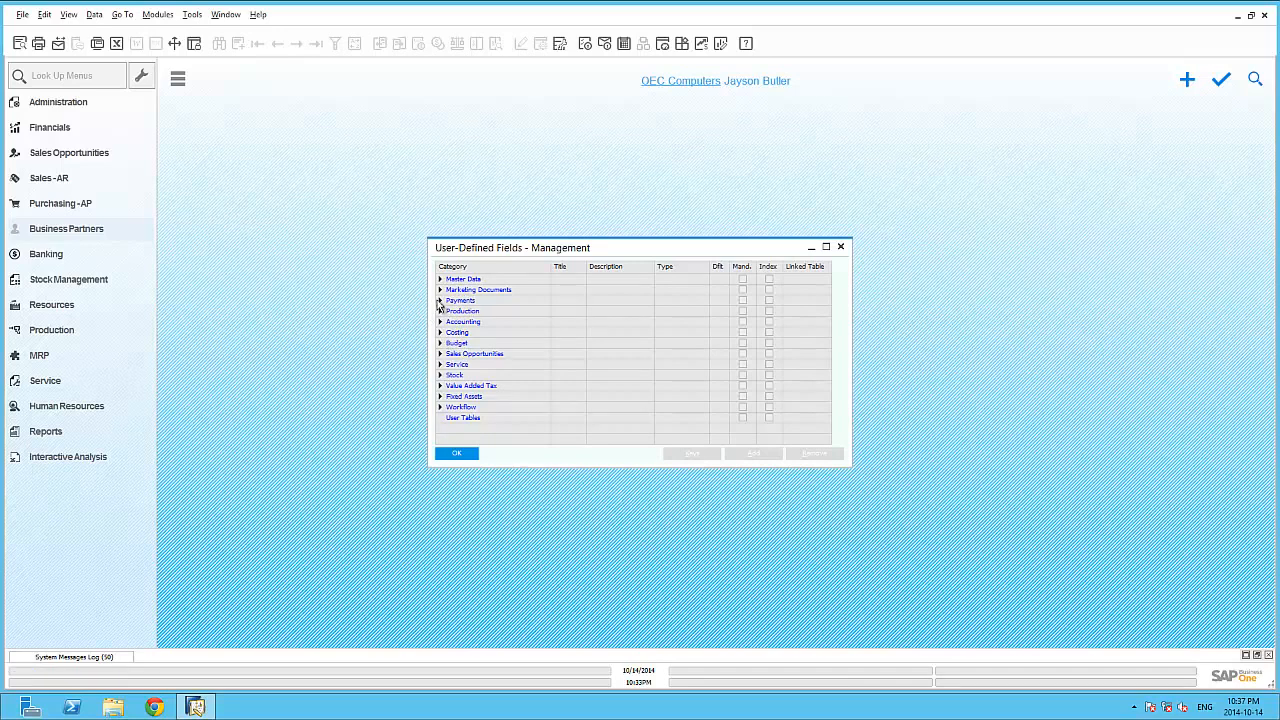
click(440, 290)
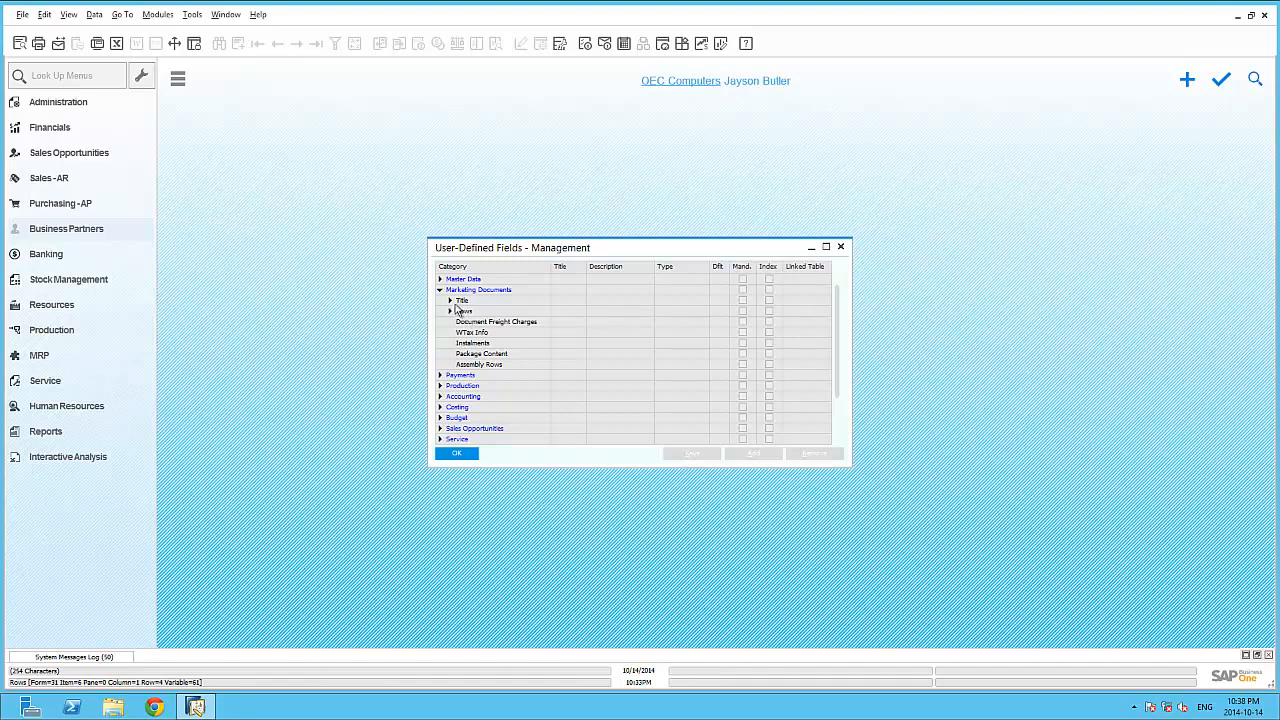
click(440, 290)
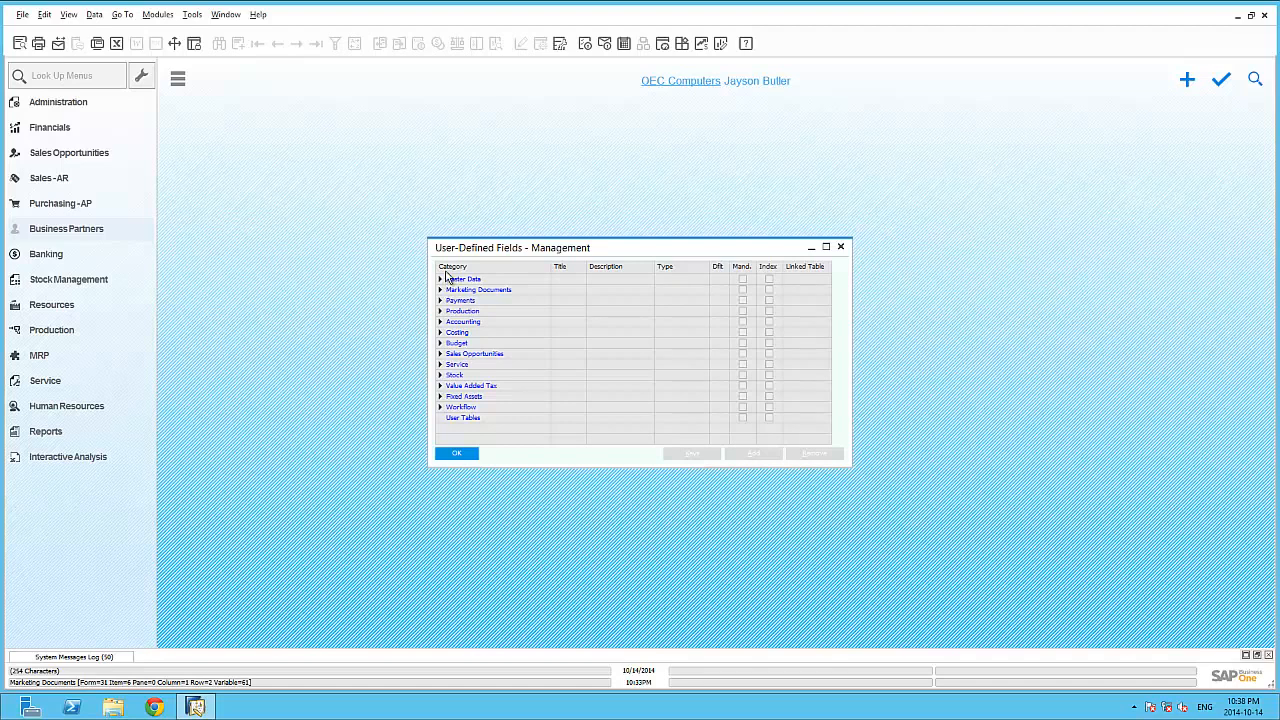
click(440, 280)
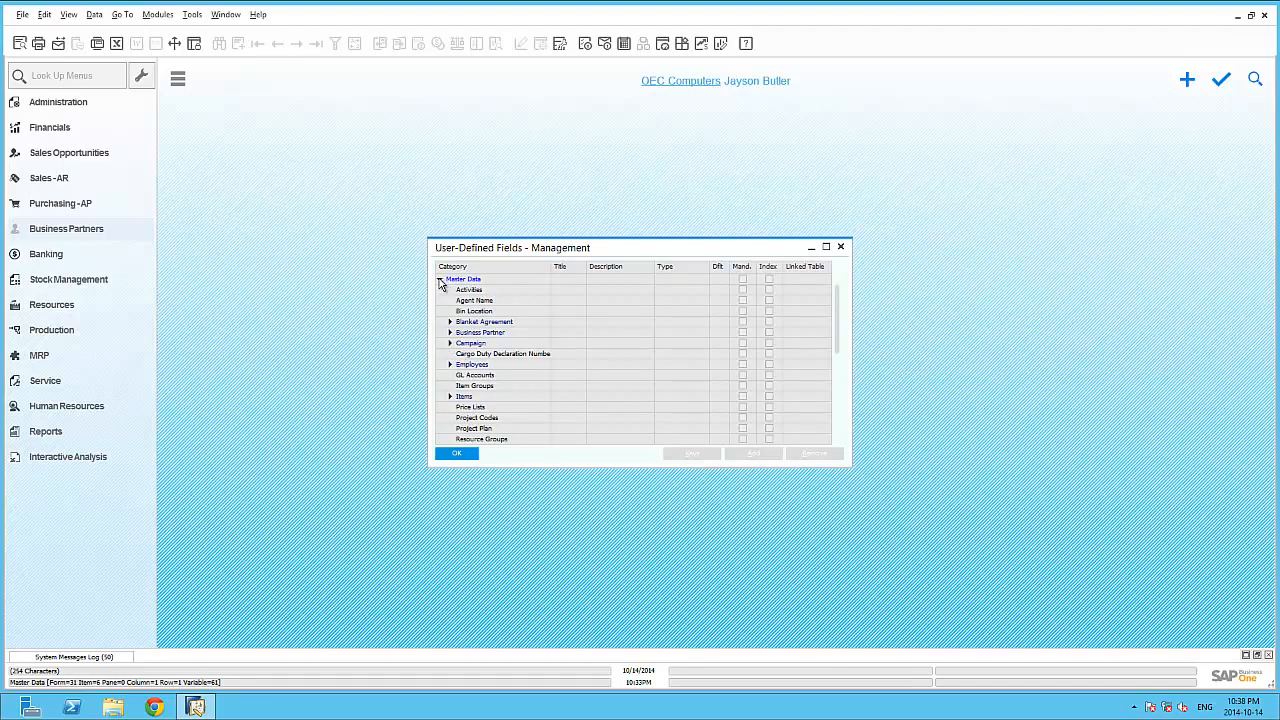
click(450, 333)
click(476, 345)
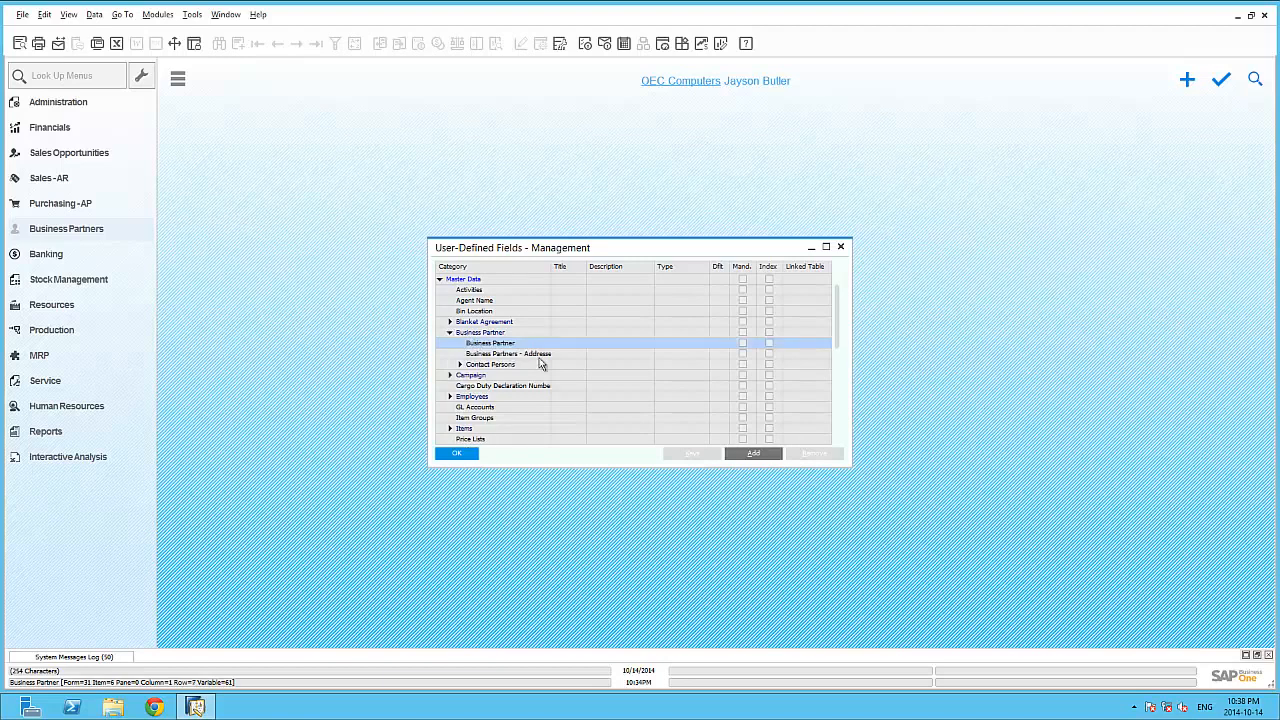
Add an alphanumeric field of length 10 titled BPIdCode with description "BP ID Code", accept the database change and close the field management.
click(757, 455)
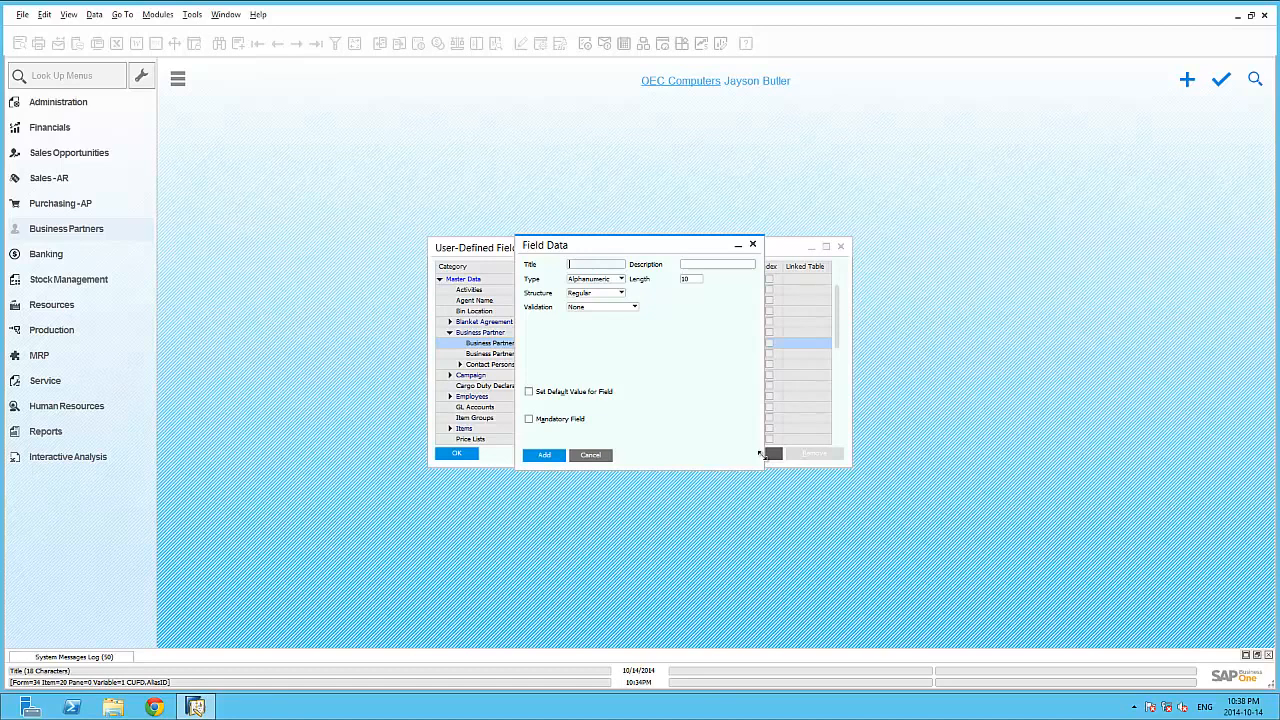
text(BP)
key(Tab)
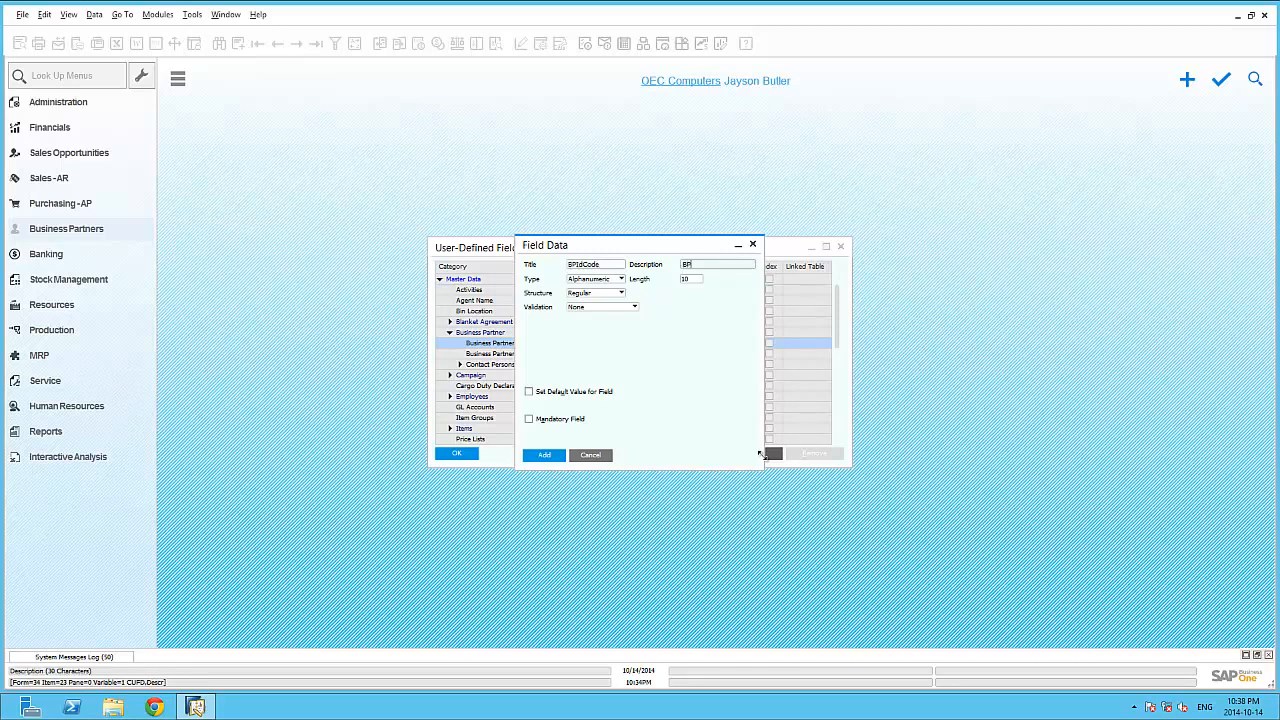
text(BP ID COde)
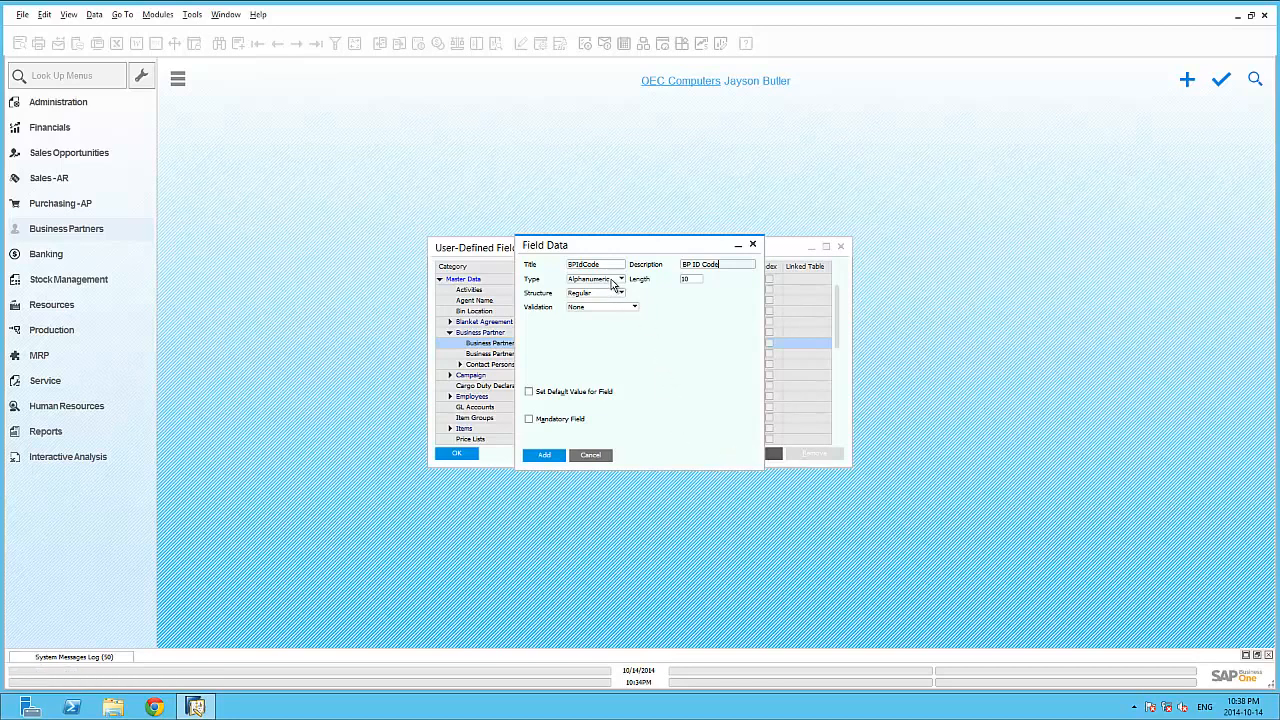
click(613, 281)
click(613, 289)
double_click(701, 279)
click(545, 455)
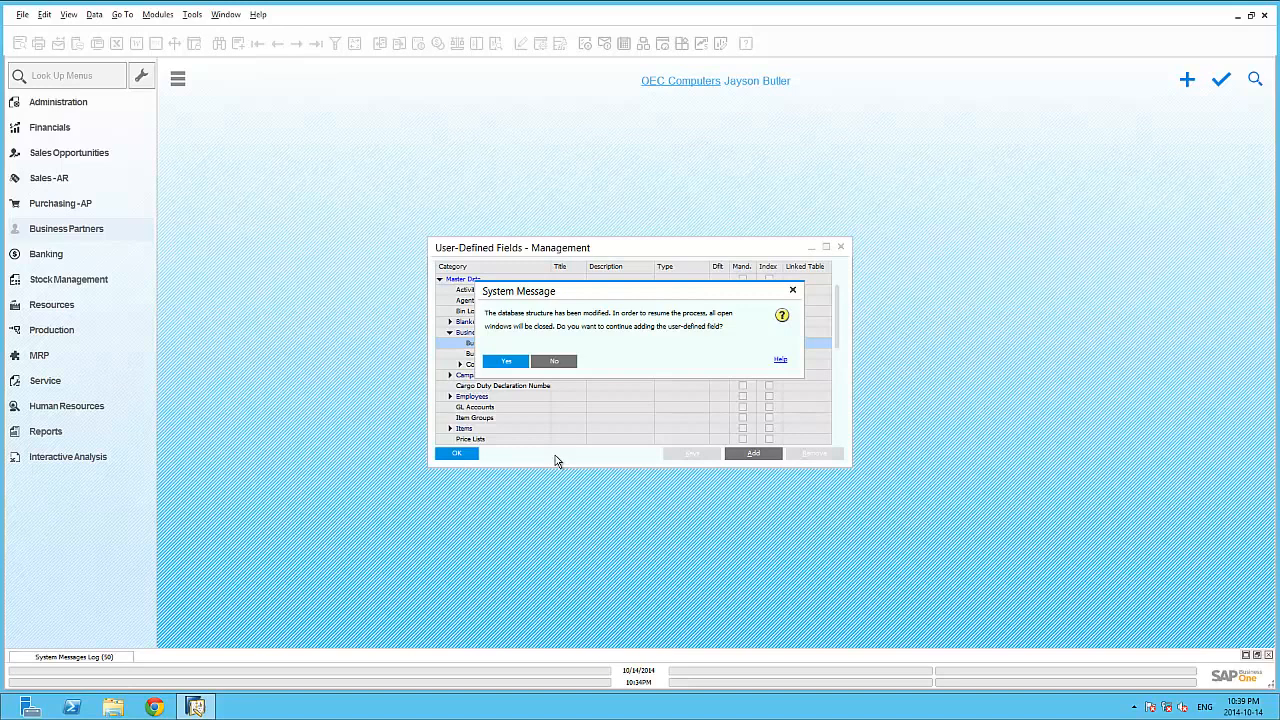
click(507, 361)
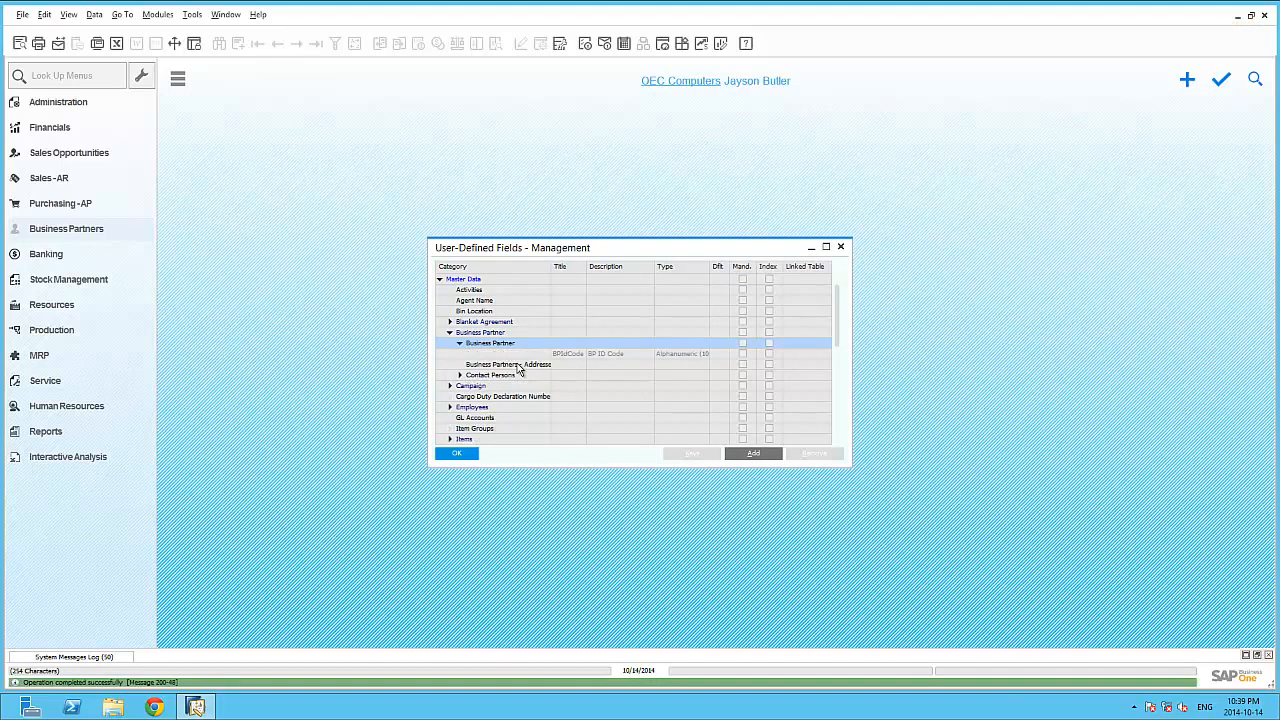
click(459, 454)
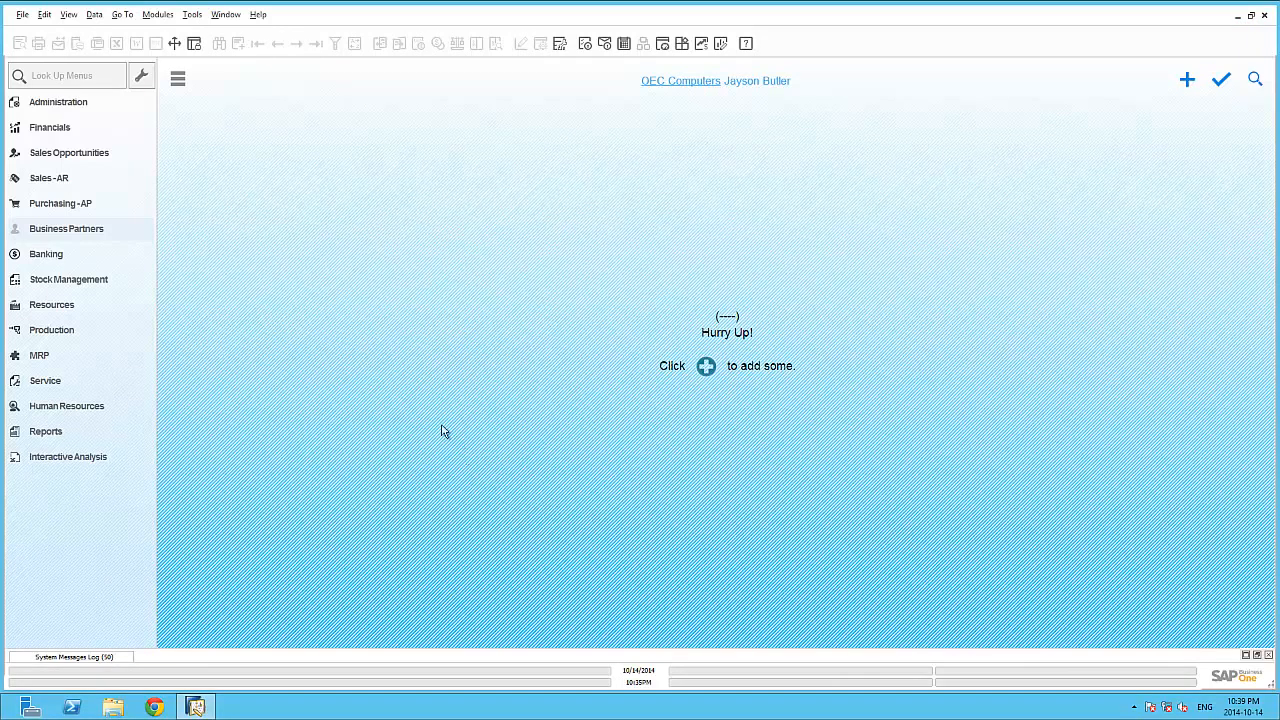
Open Business Partner Master Data and expand its pane of user-defined fields.
click(120, 230)
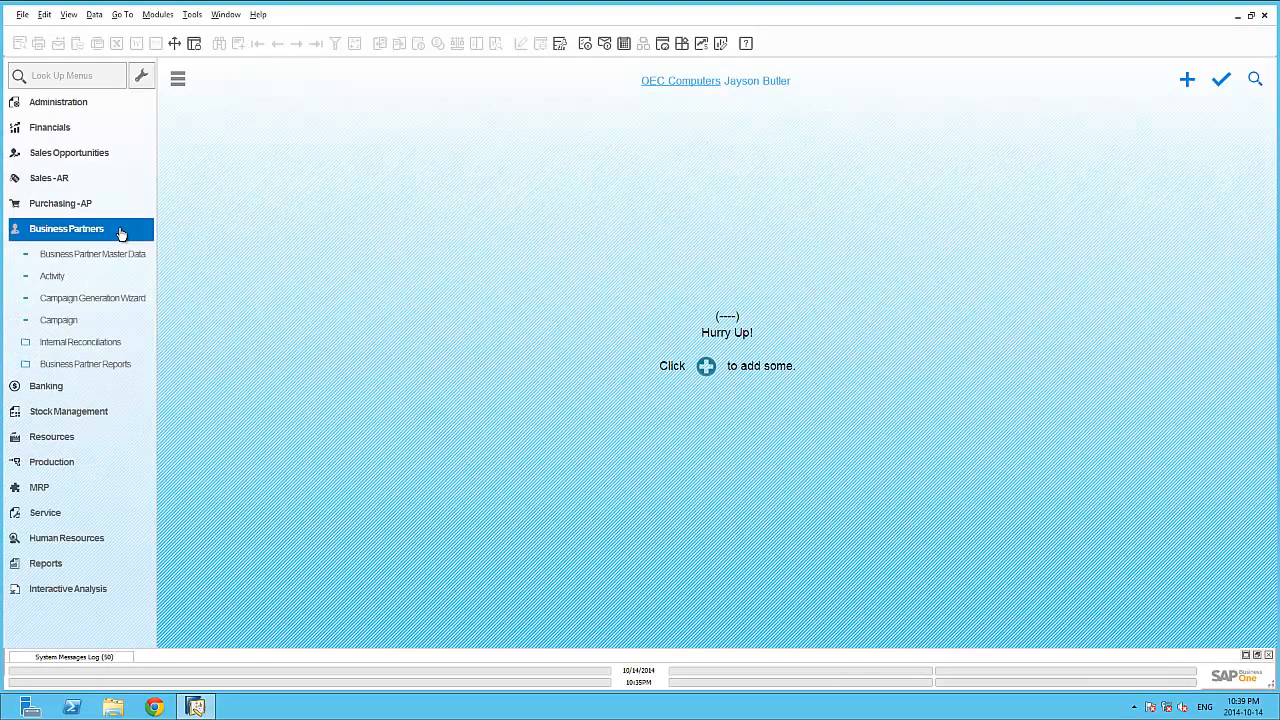
click(115, 256)
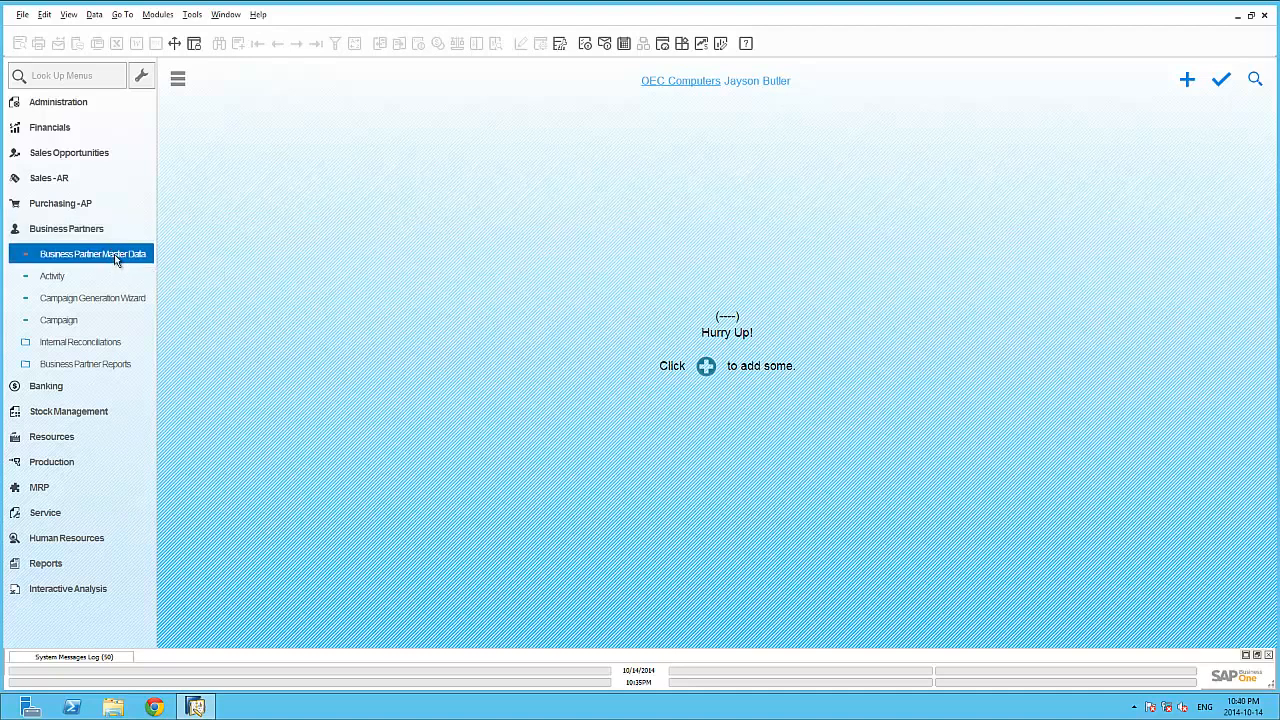
click(68, 14)
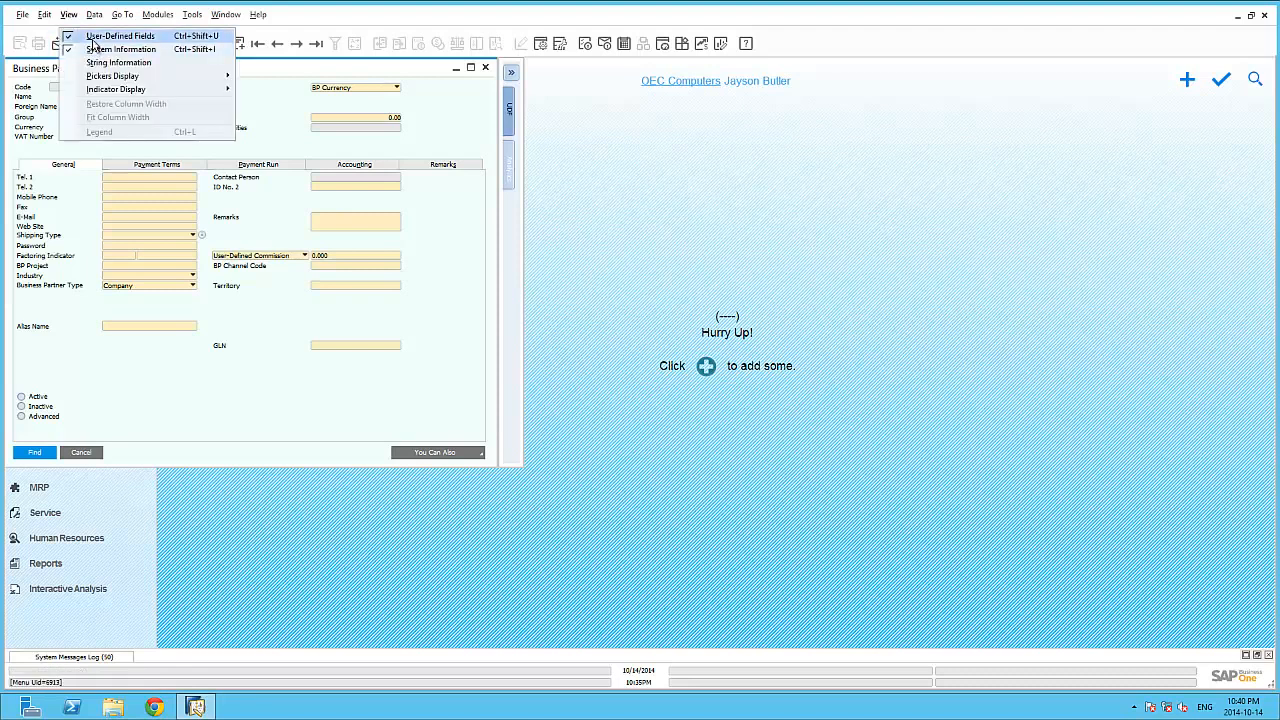
click(471, 92)
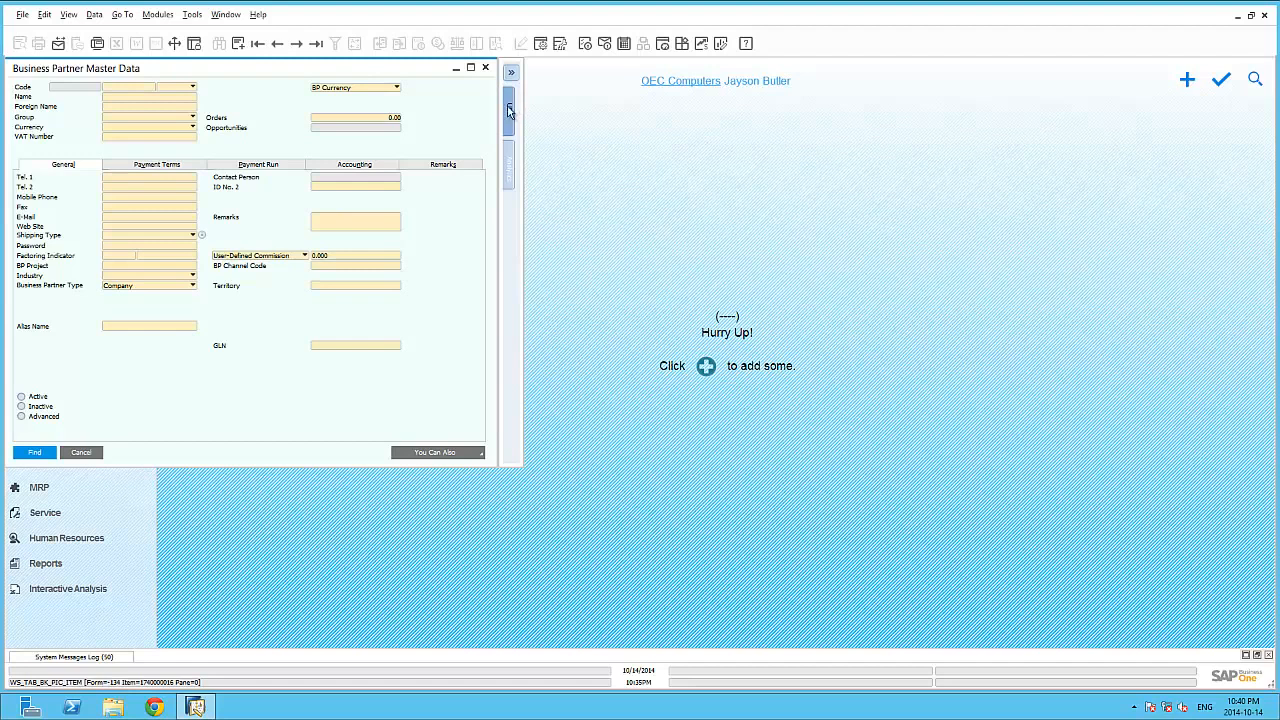
click(512, 108)
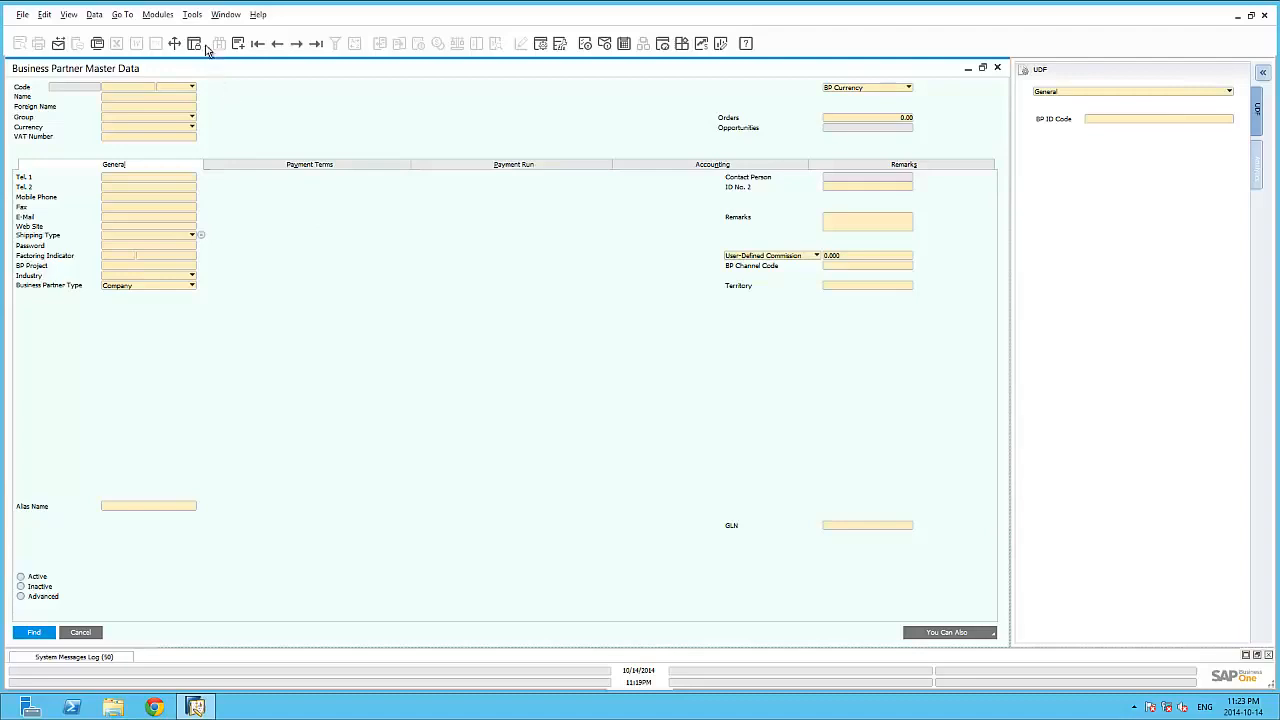
Put the form into UI edit mode and move the BP ID Code field onto the General area just below Territory.
click(192, 15)
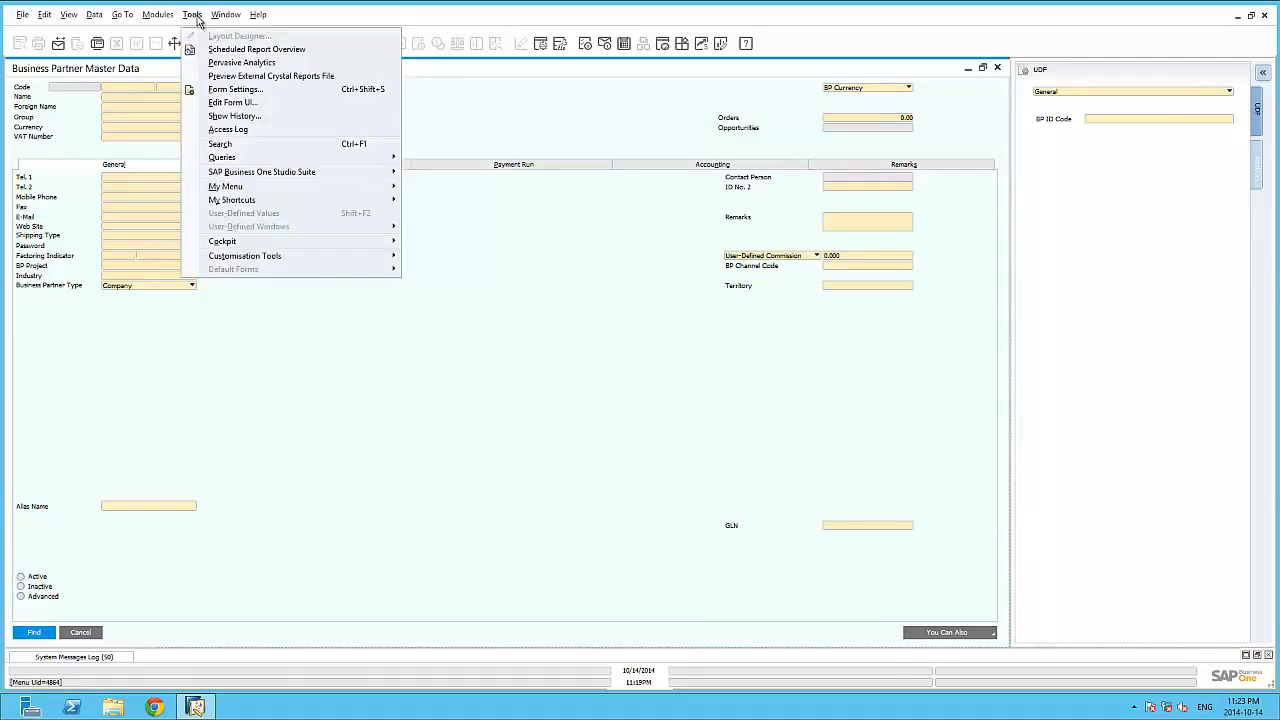
click(242, 104)
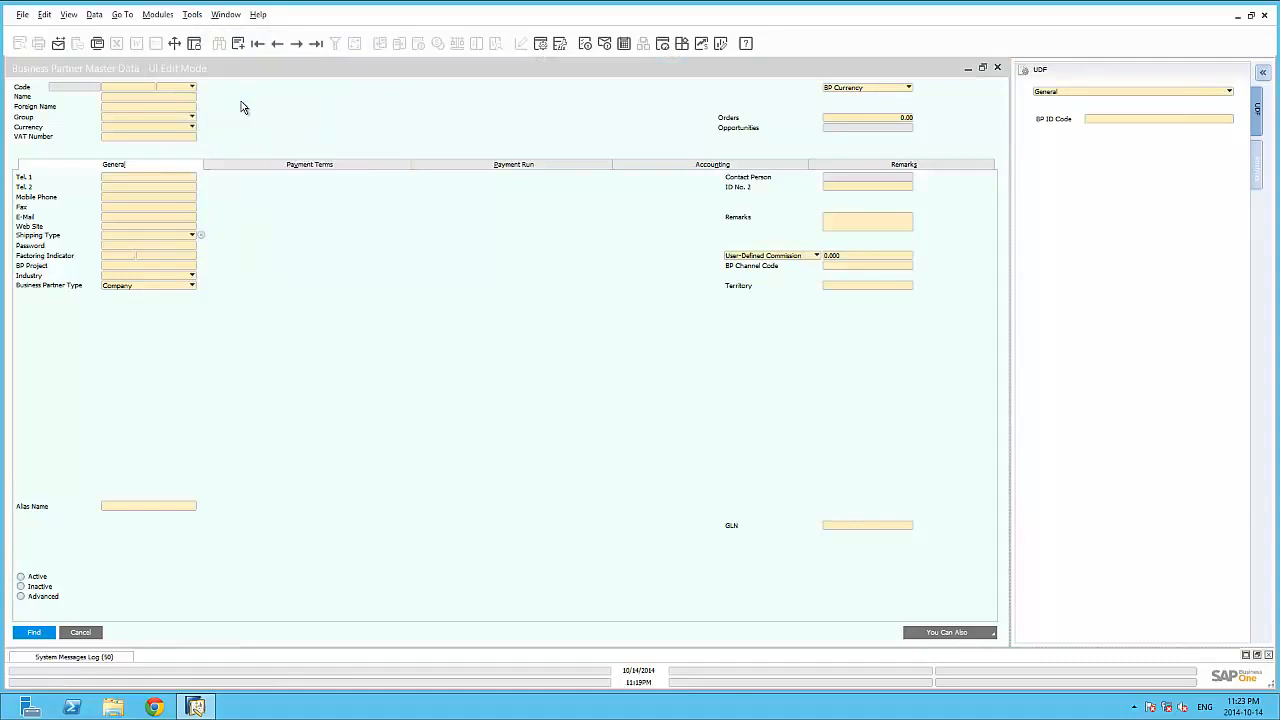
click(1116, 124)
drag(1116, 124, 810, 298)
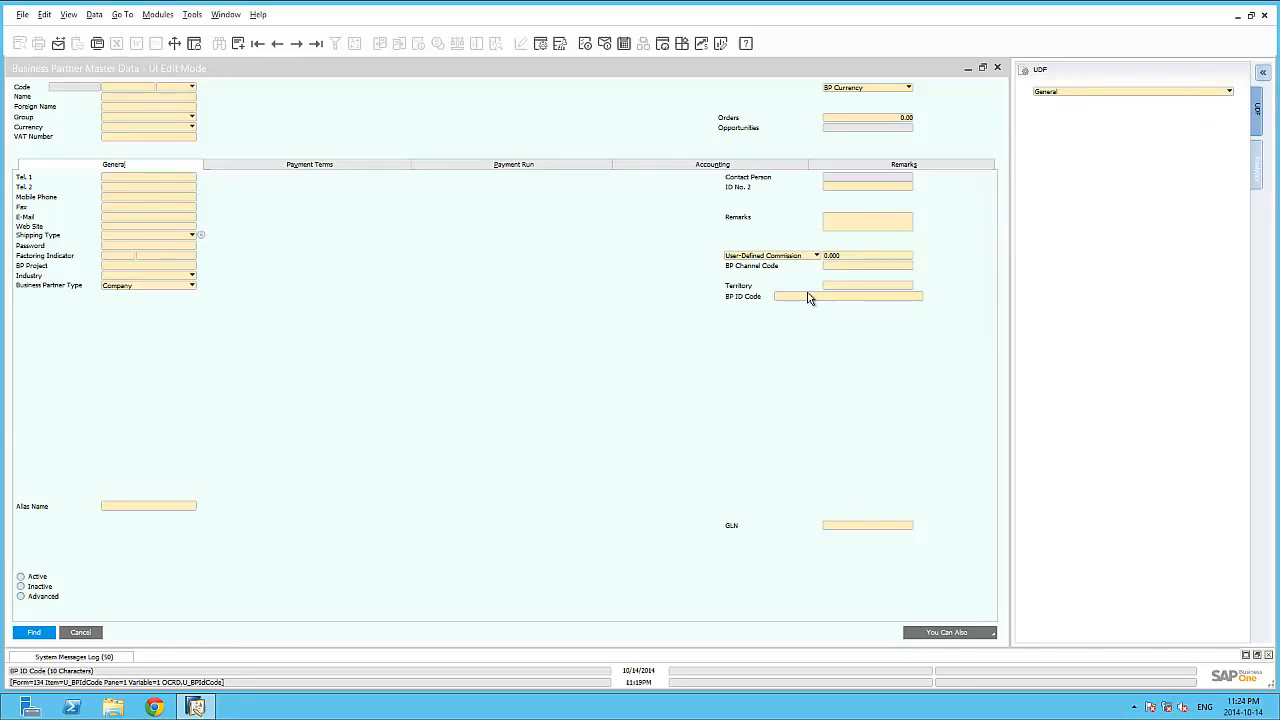
Disable the VAT Number field and hide the Foreign Name and ID No. 2 fields on the business partner form.
right_click(166, 141)
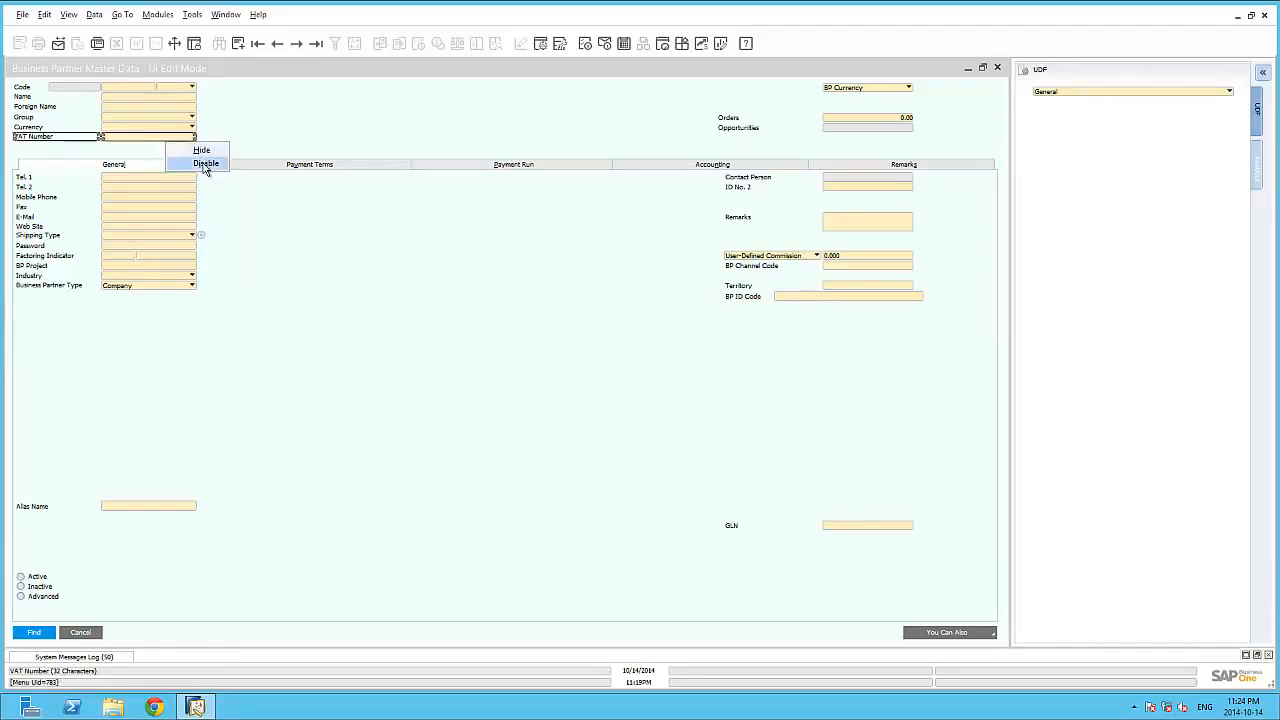
click(205, 164)
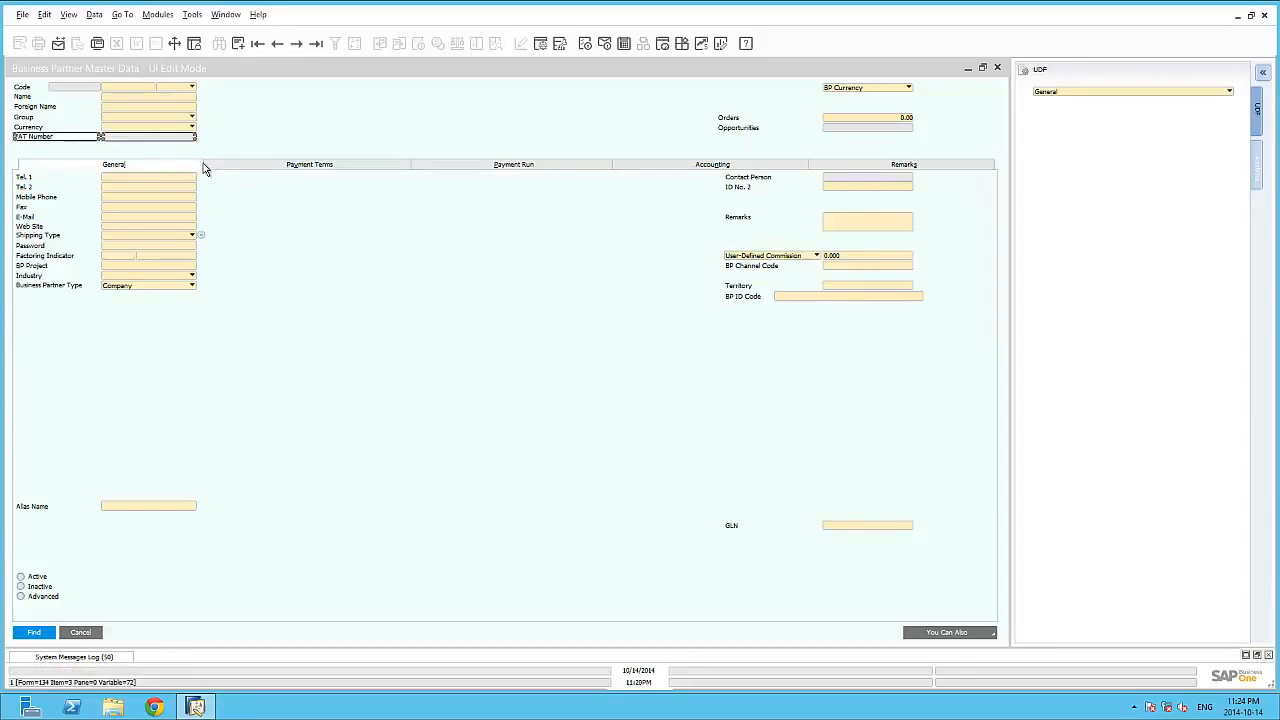
right_click(147, 109)
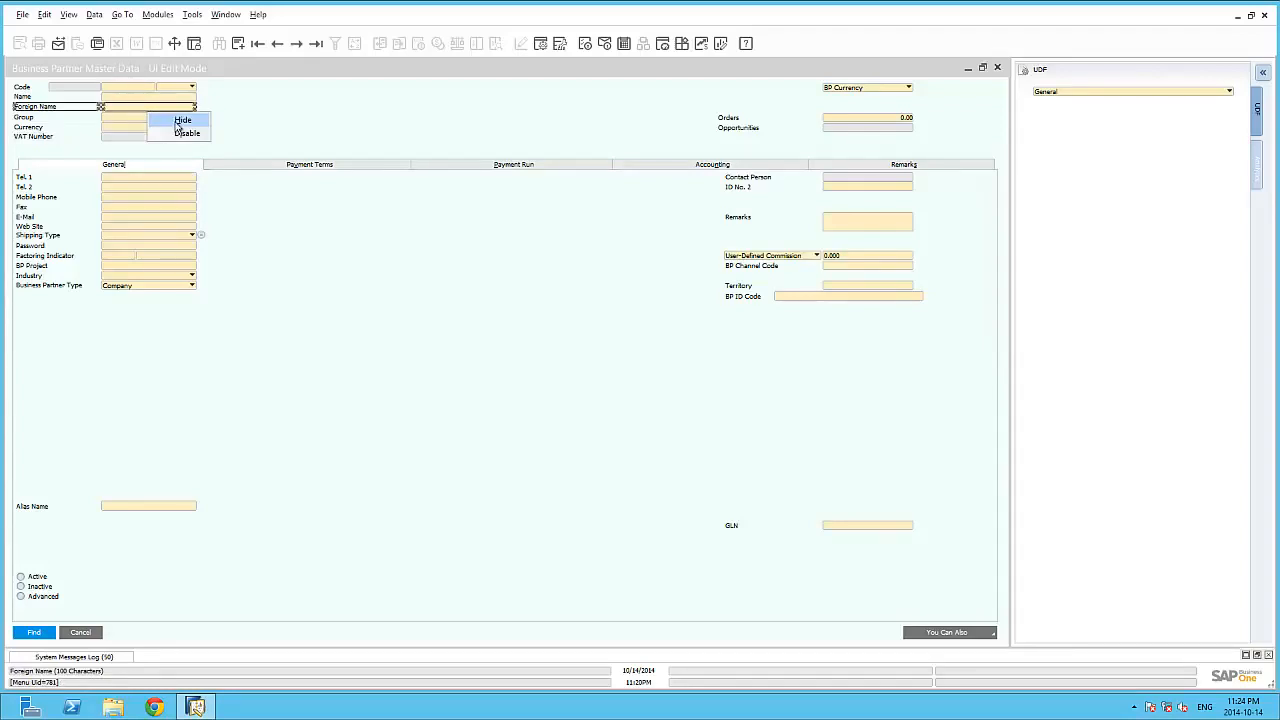
click(180, 121)
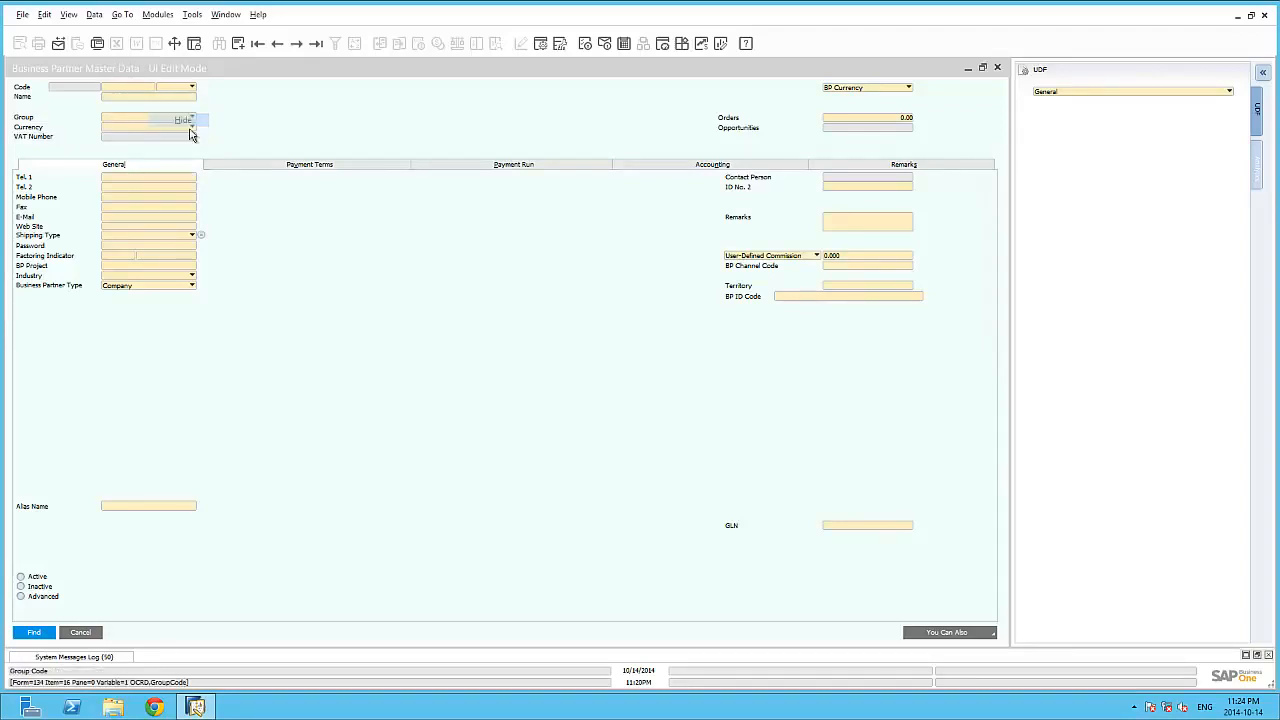
right_click(852, 190)
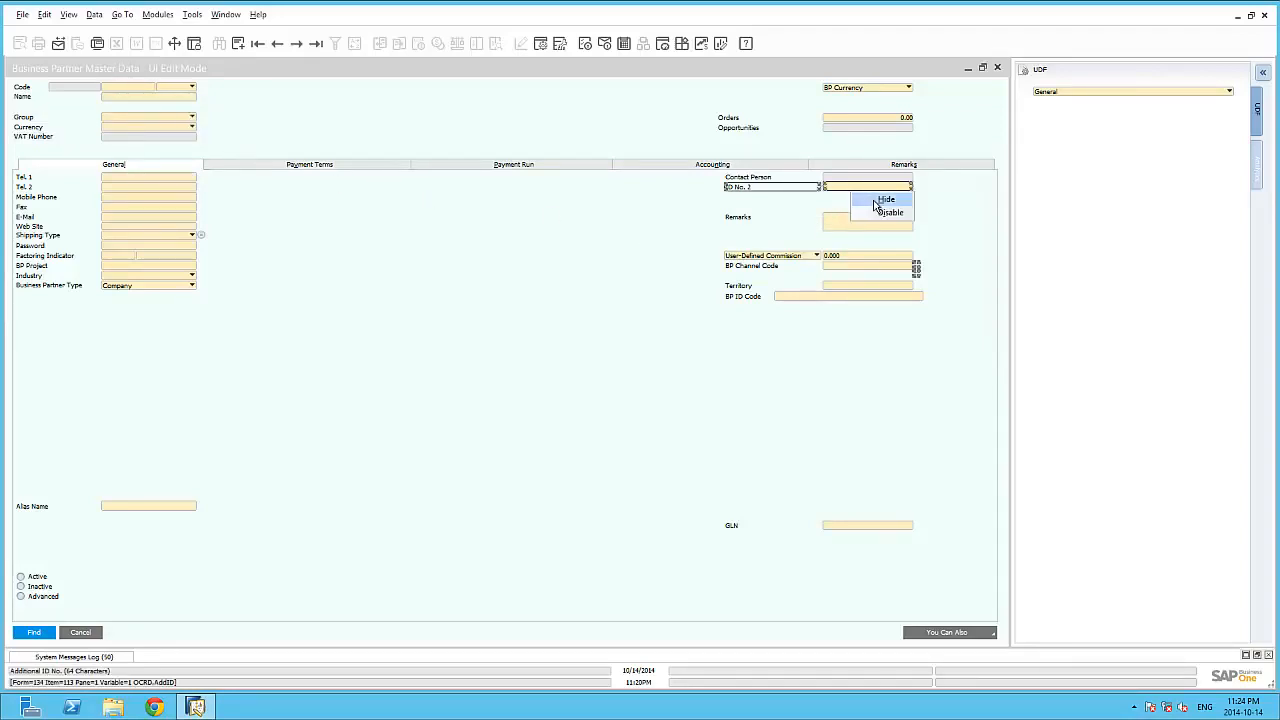
click(874, 201)
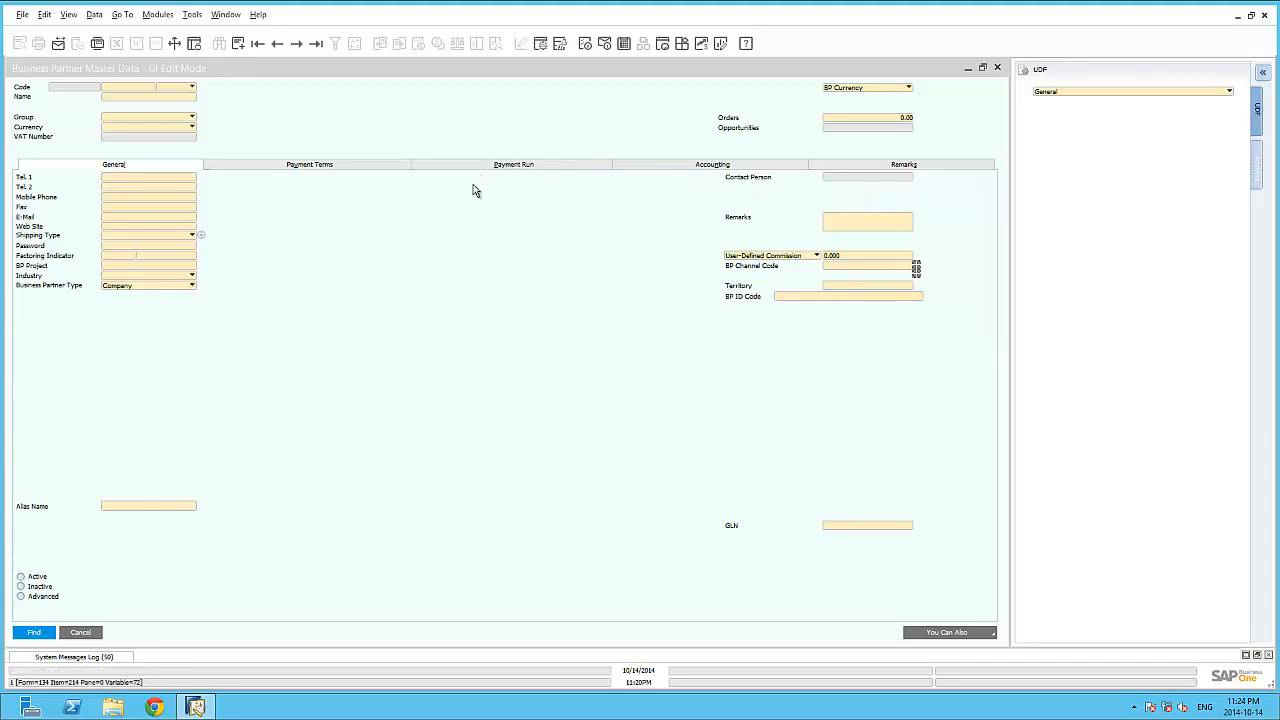
Make the Accounting tab invisible through the UI elements in the form settings and accept the change.
click(540, 45)
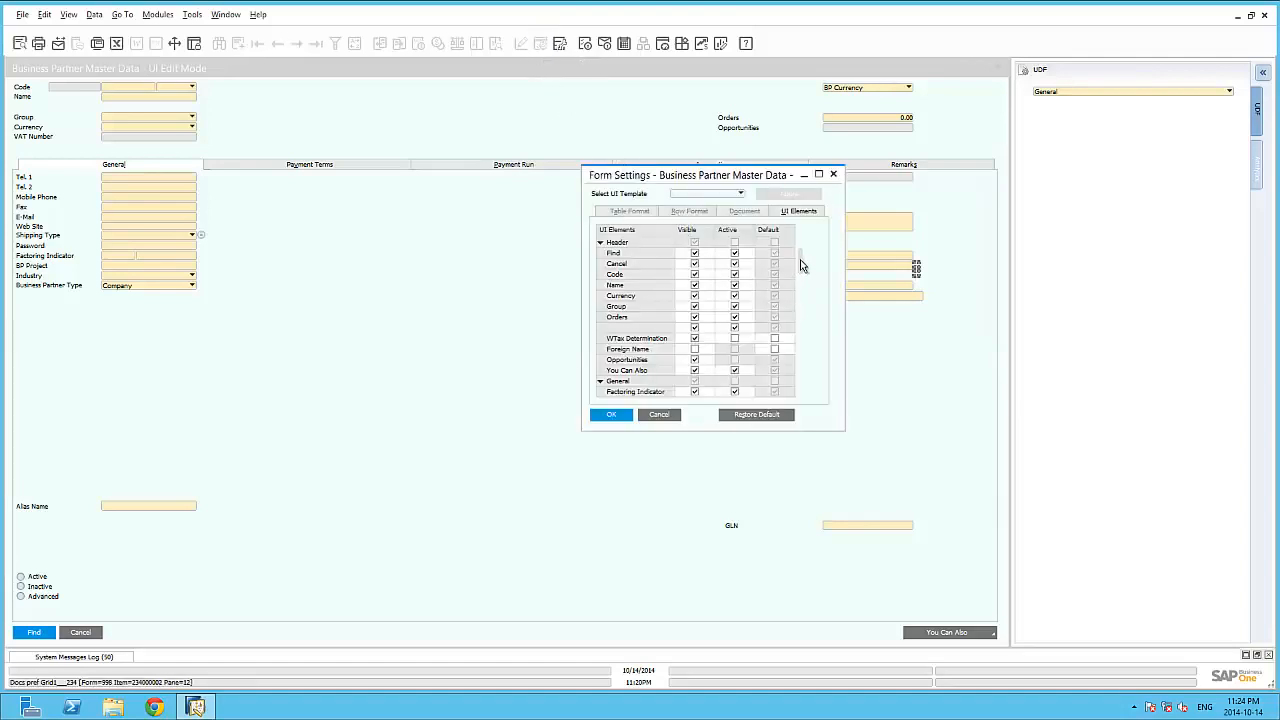
drag(800, 262, 791, 334)
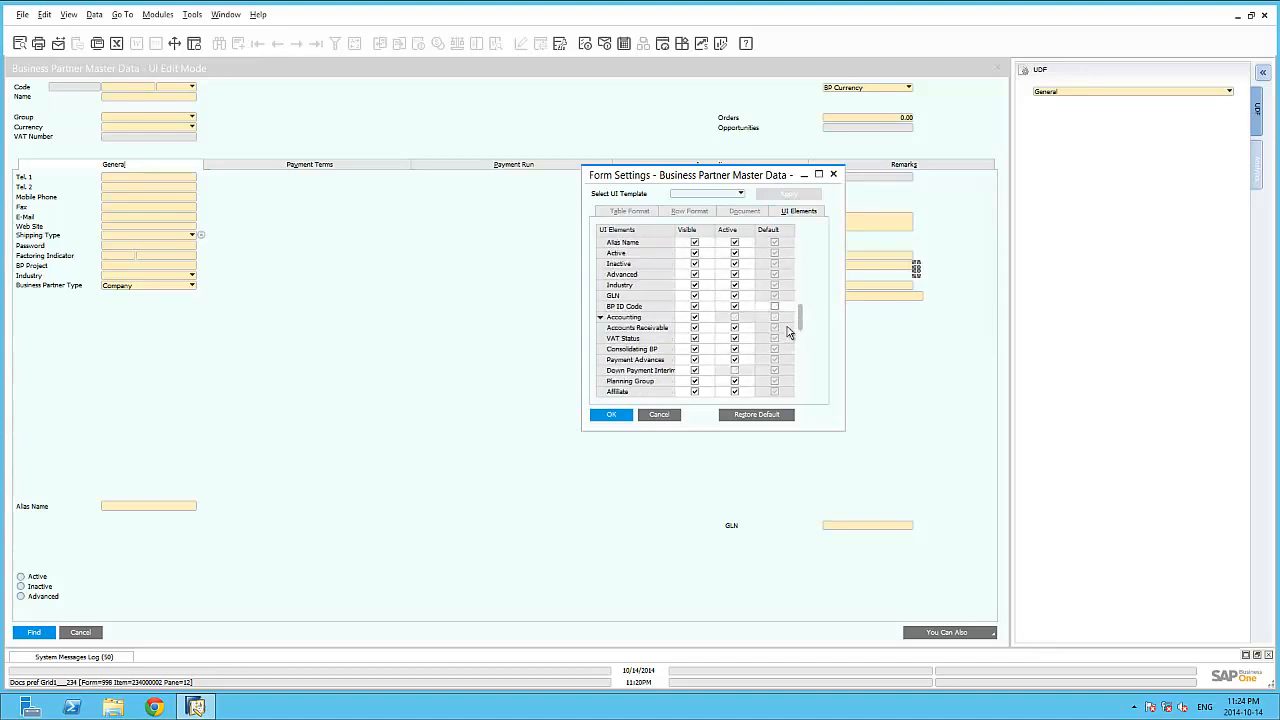
click(695, 317)
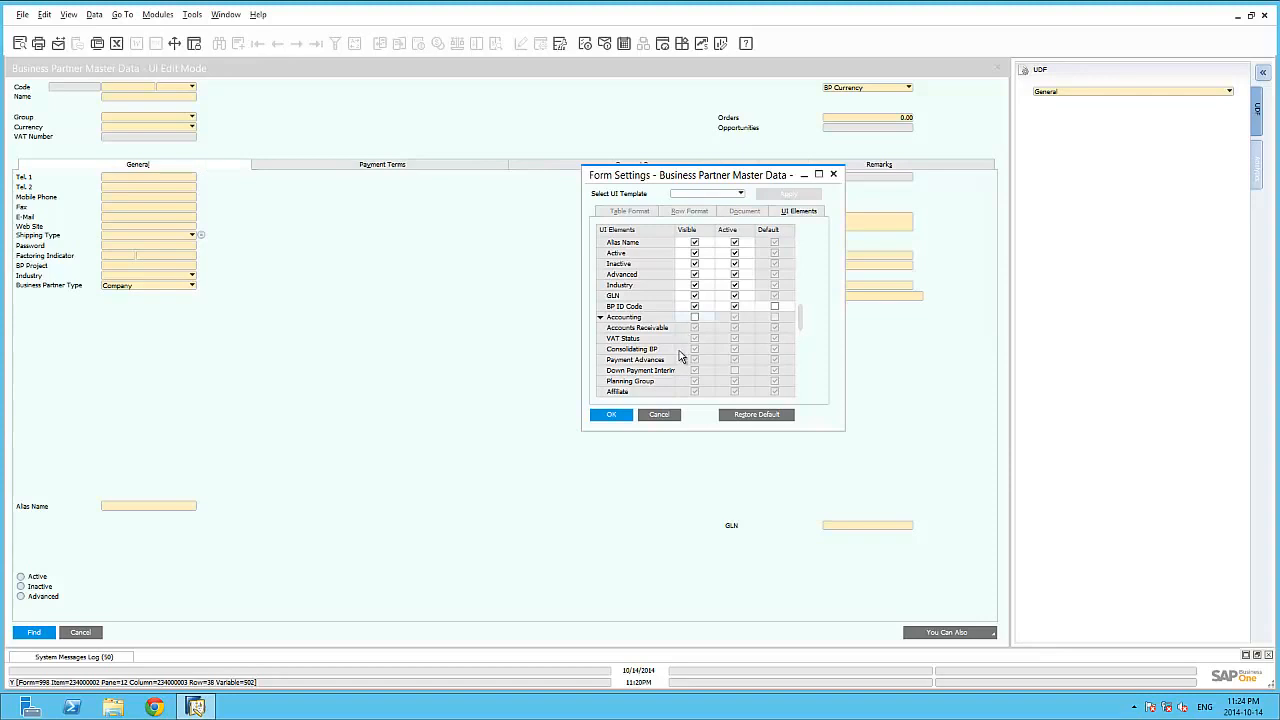
click(622, 418)
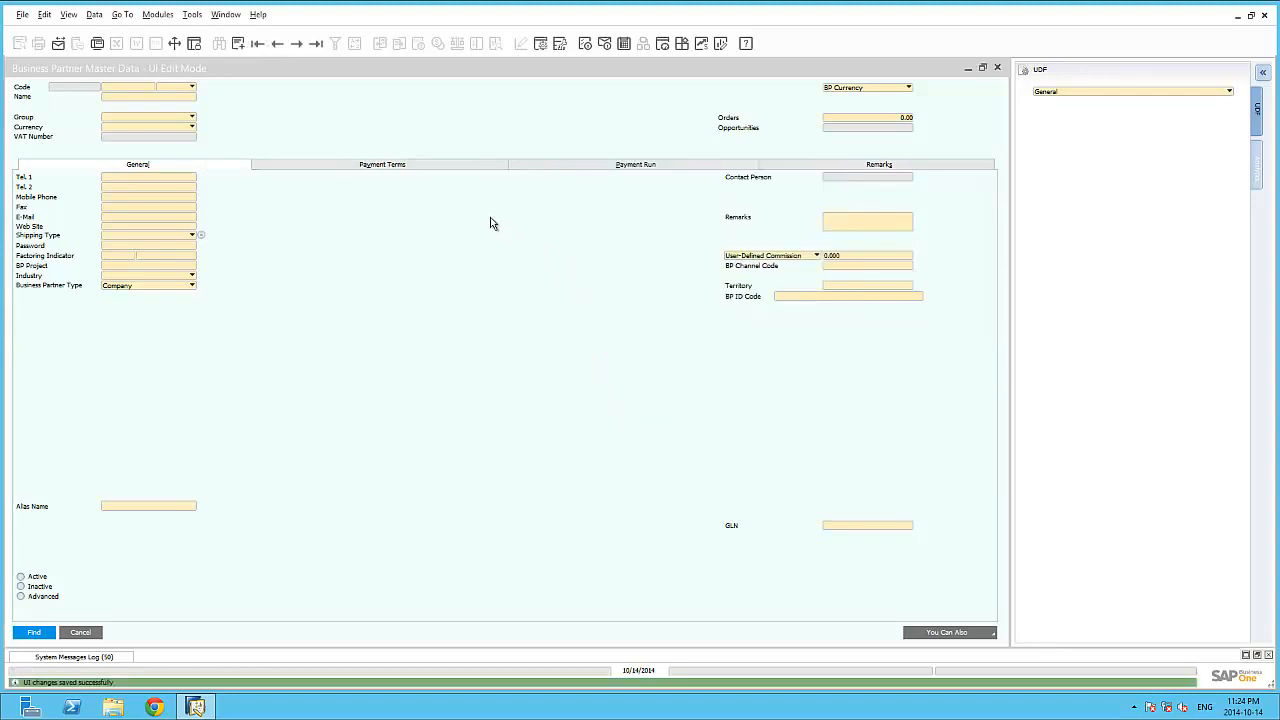
Save the customised business partner layout and leave UI edit mode.
right_click(462, 201)
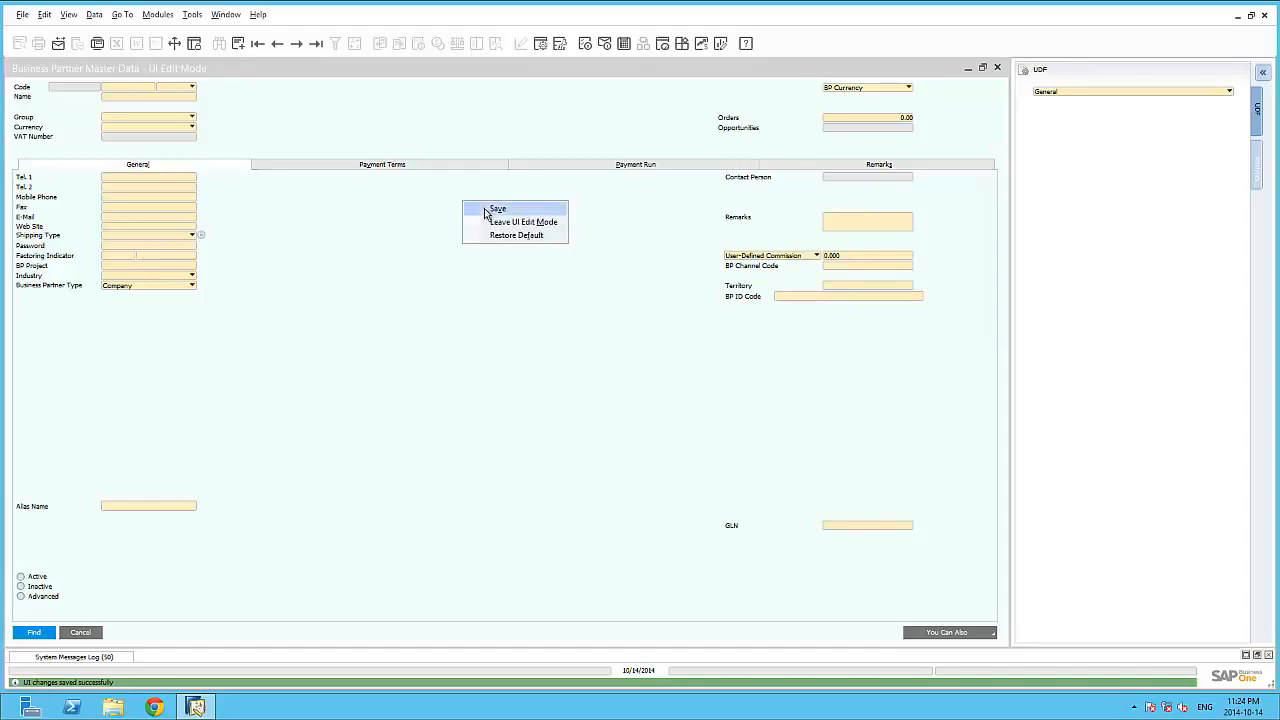
click(486, 211)
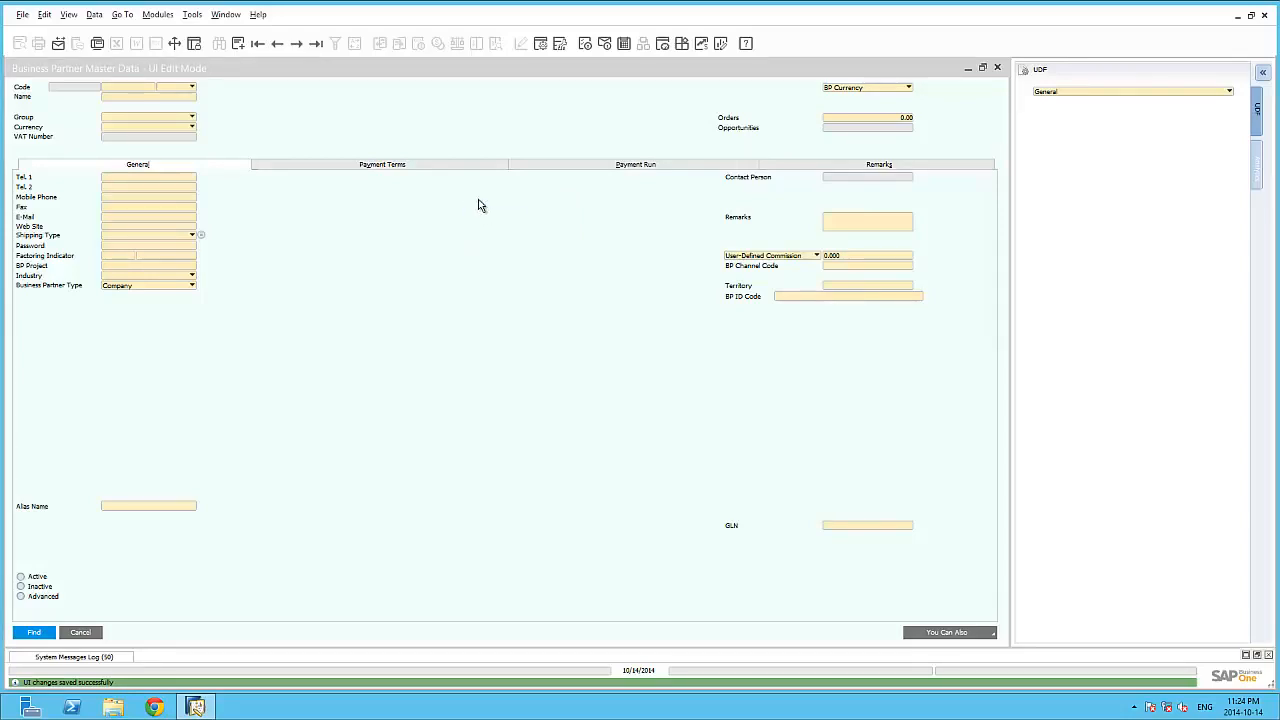
right_click(478, 204)
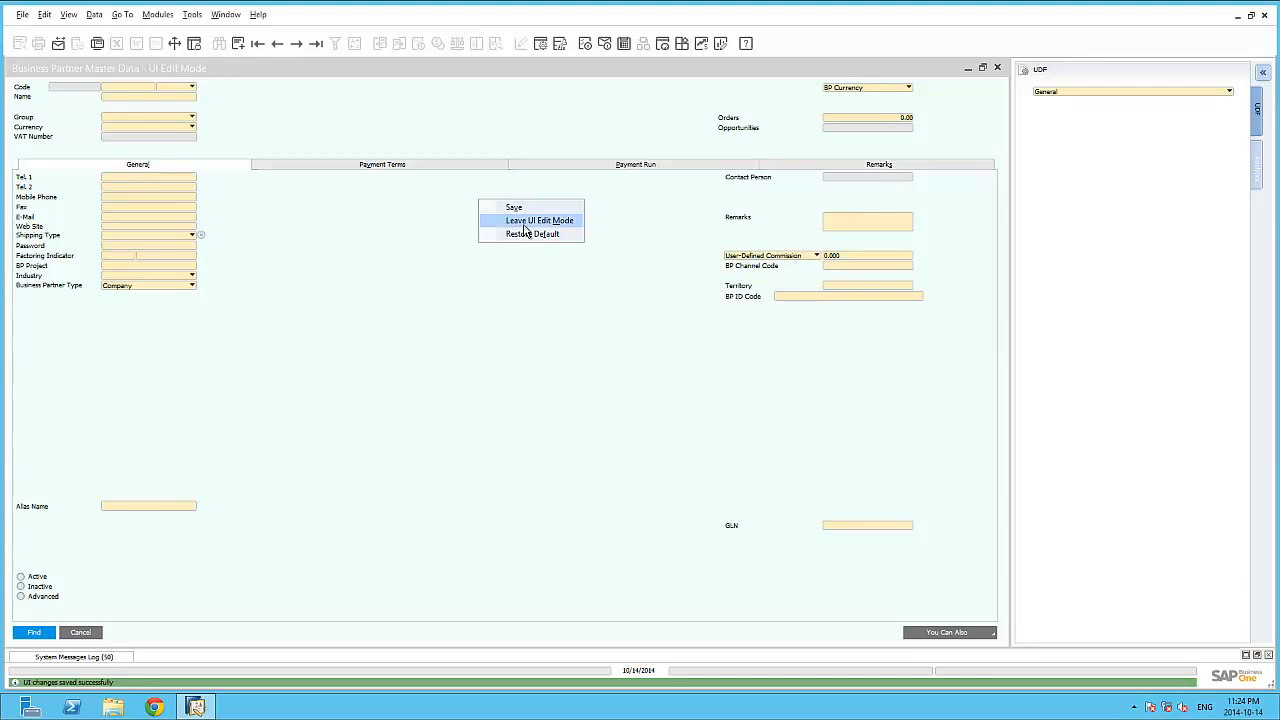
click(525, 222)
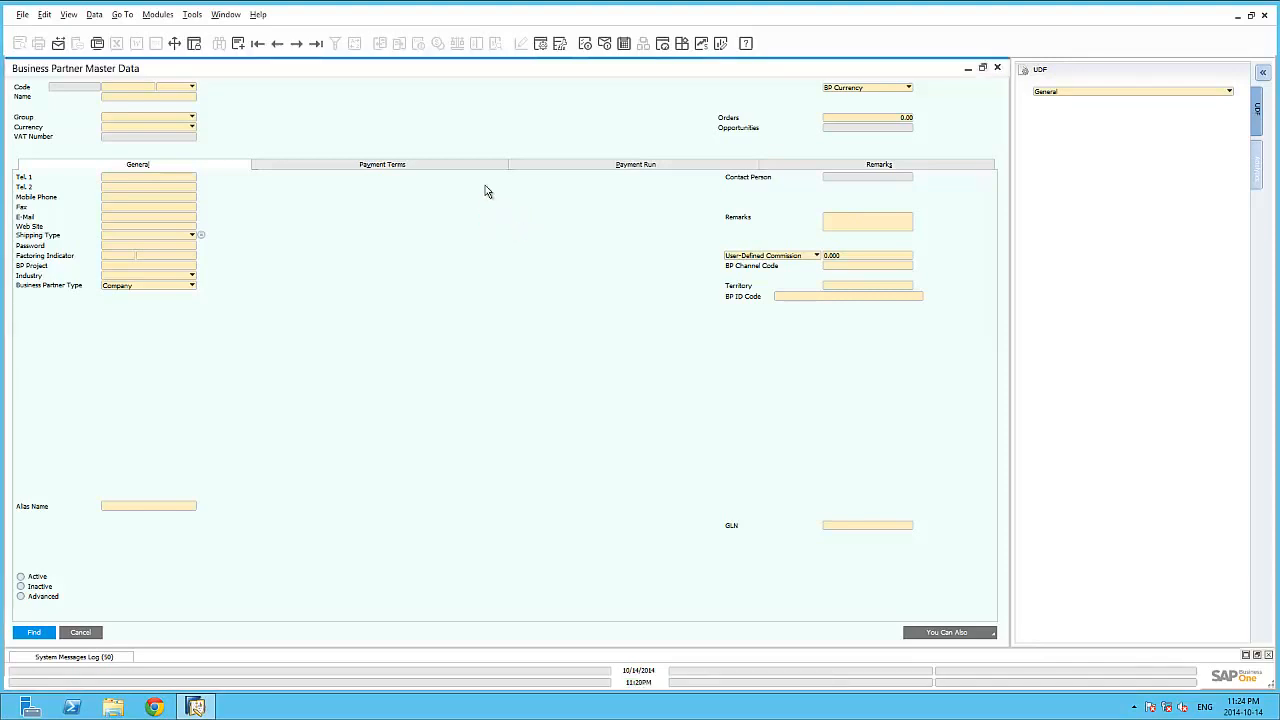
View the first business partner record in the customised form and close the form.
click(258, 44)
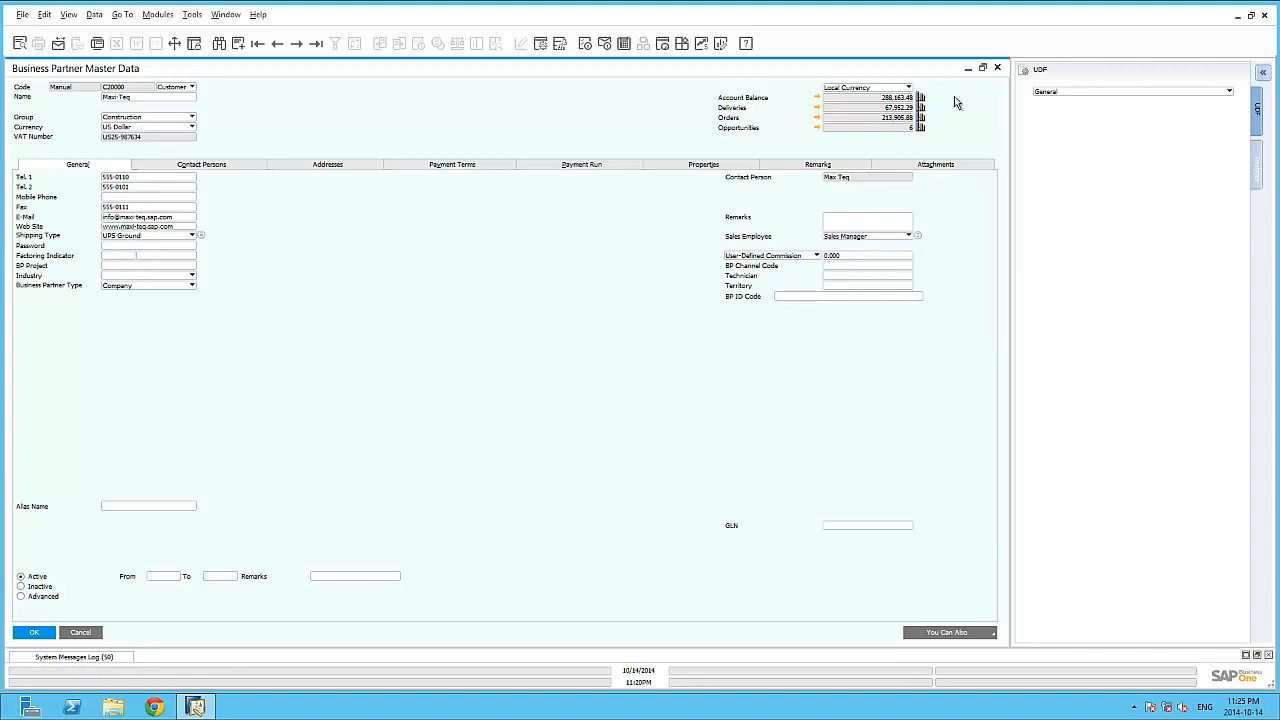
click(997, 69)
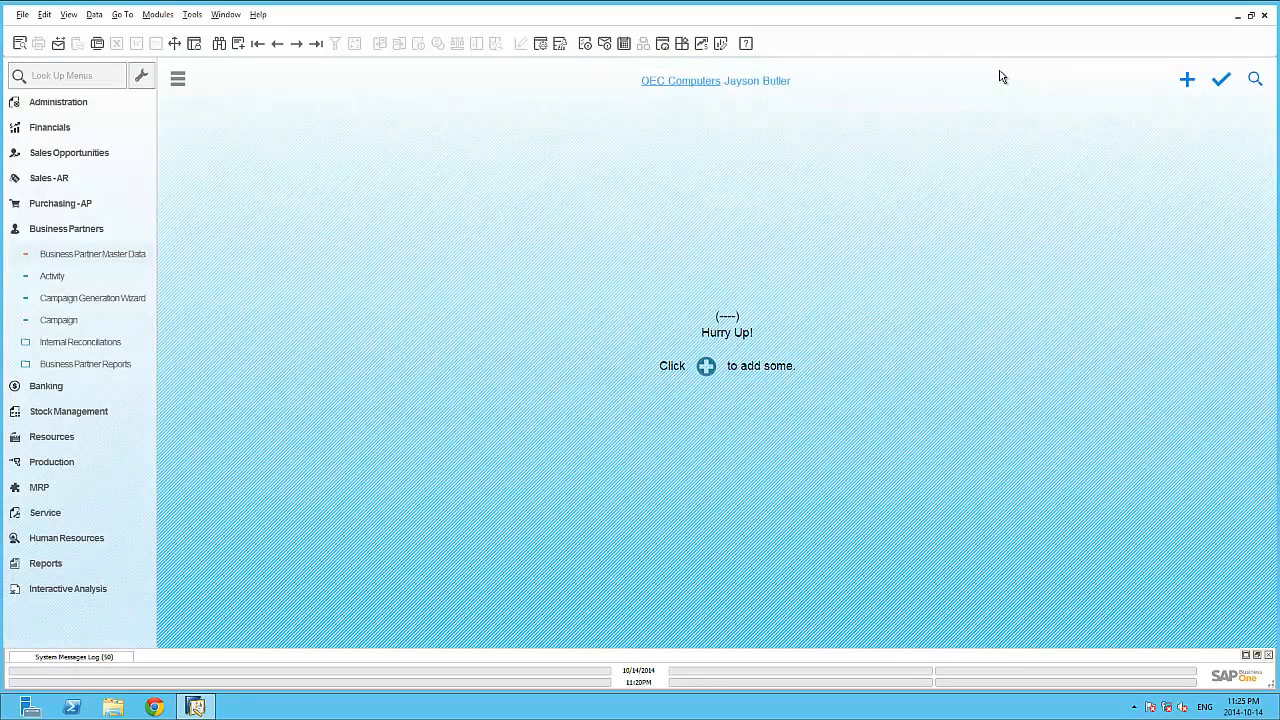
Open UI Configuration Template from the Administration utilities and view the assigned users of the MyUI template.
click(101, 104)
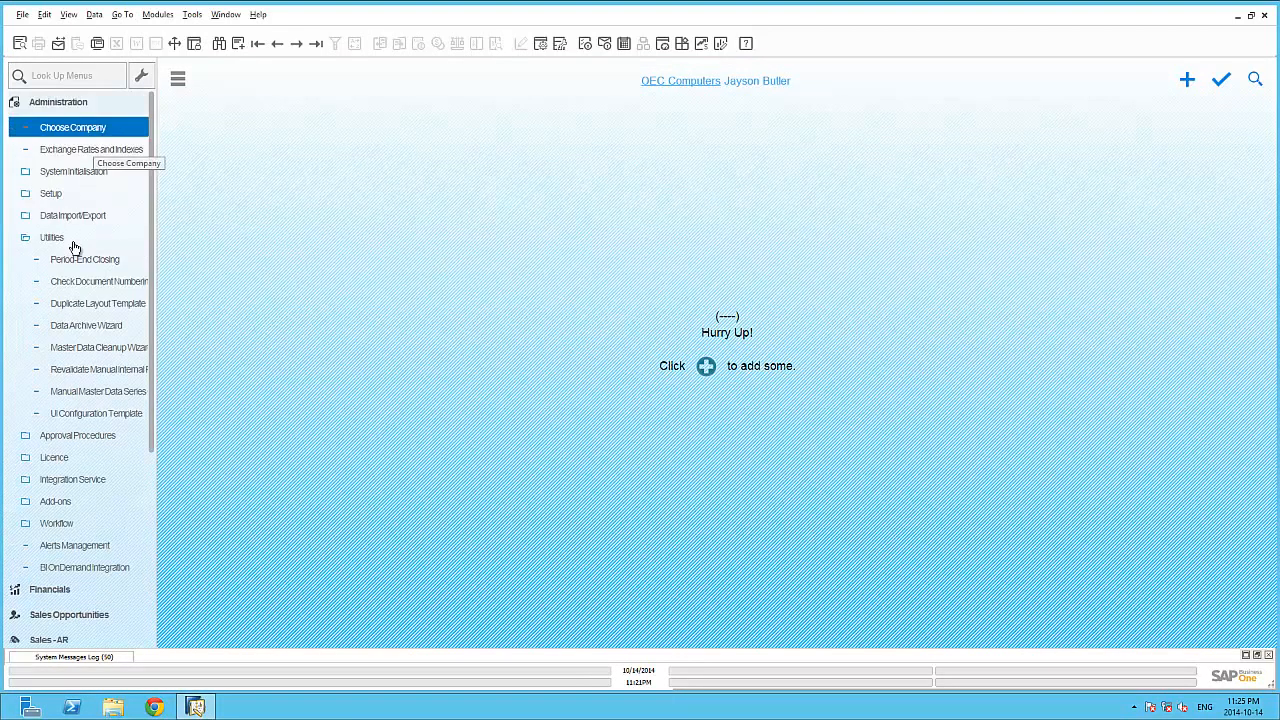
click(107, 416)
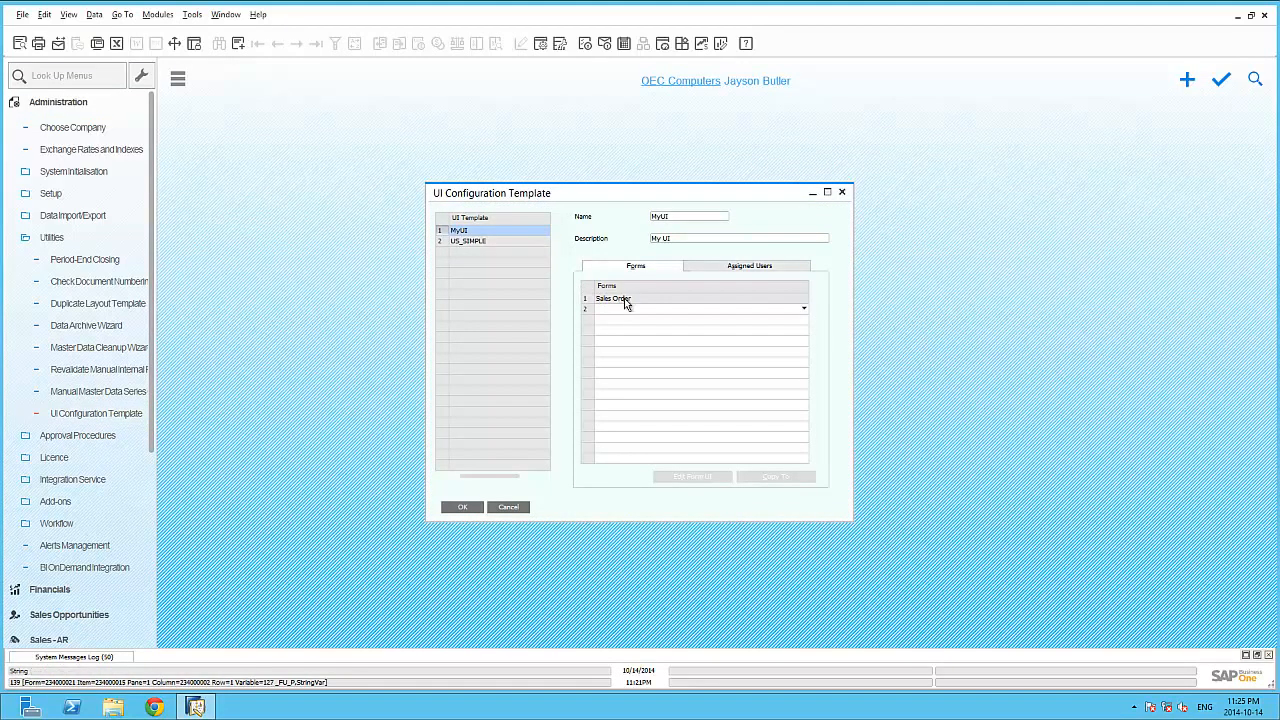
click(750, 267)
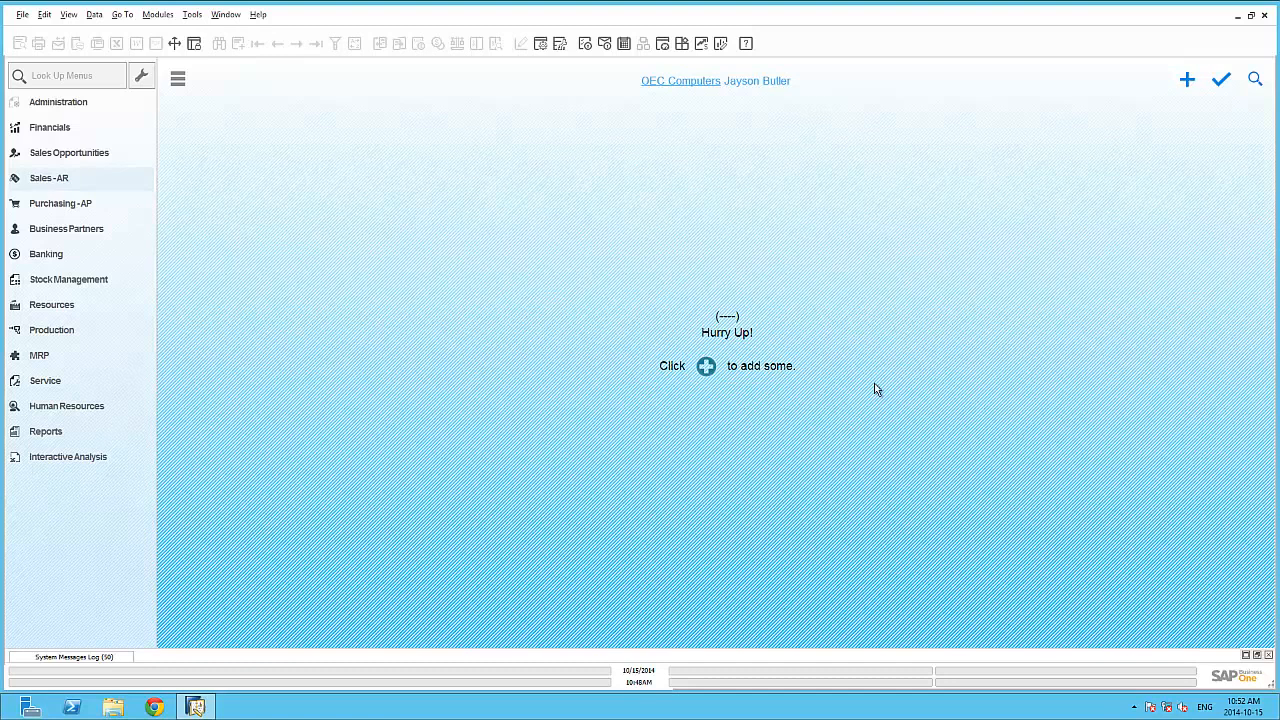
Start an AR Invoice for customer C40000, Earthshaker Corporation, and examine its Document Date field.
click(93, 187)
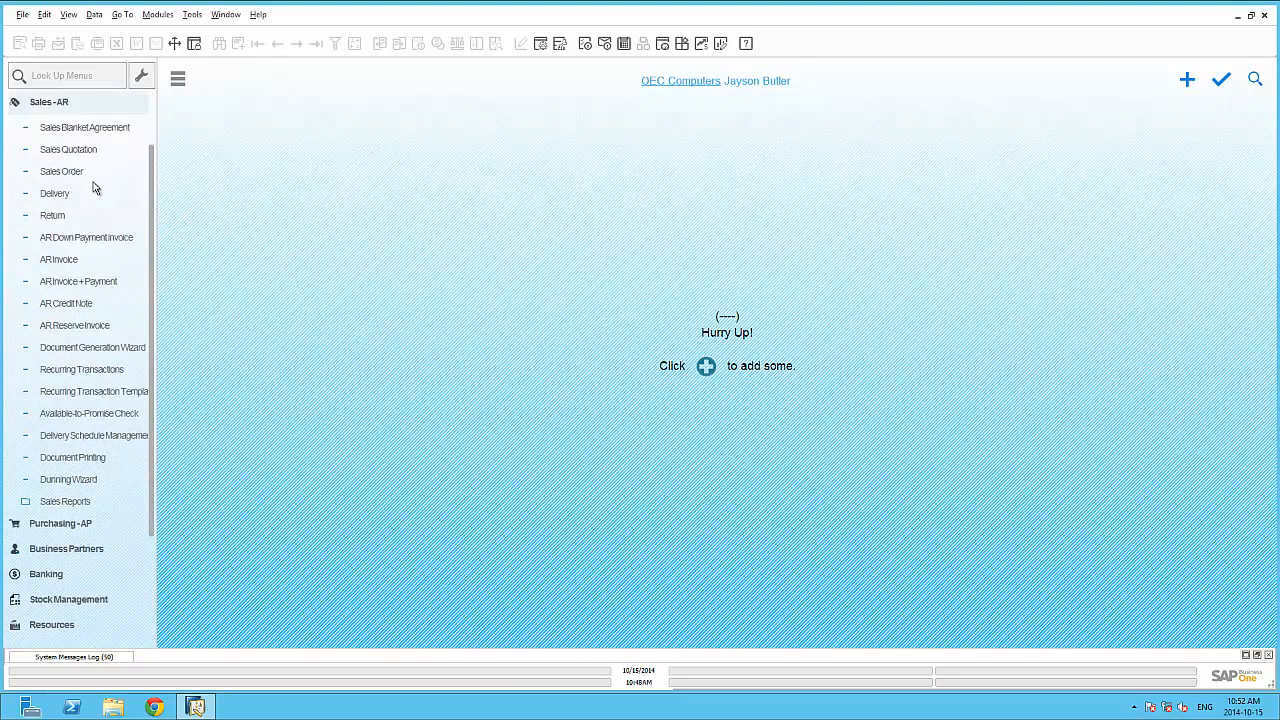
click(91, 259)
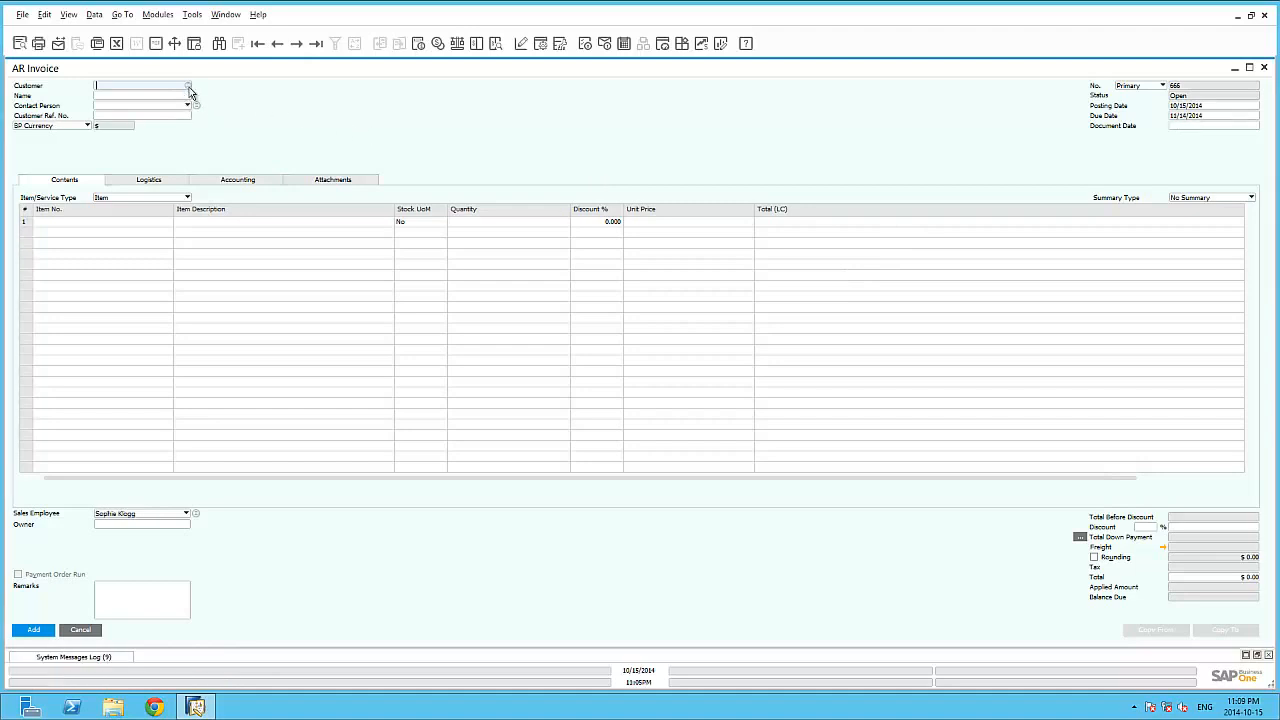
click(189, 87)
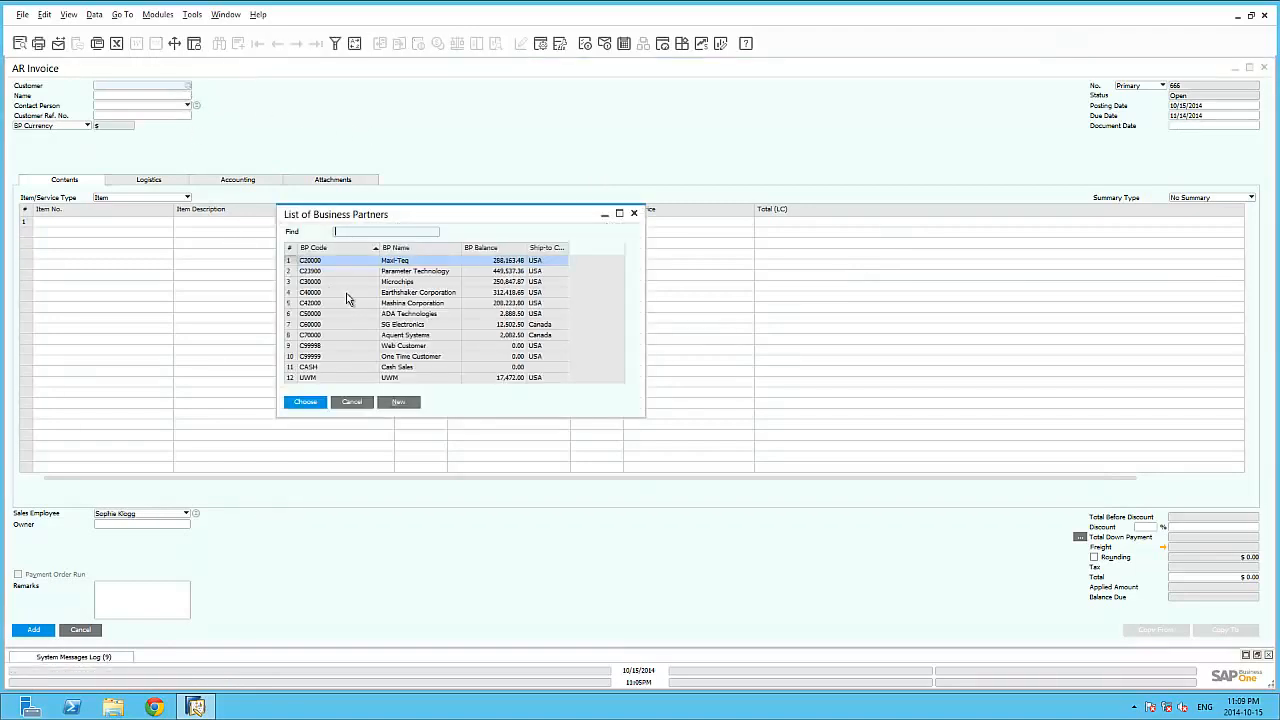
click(346, 293)
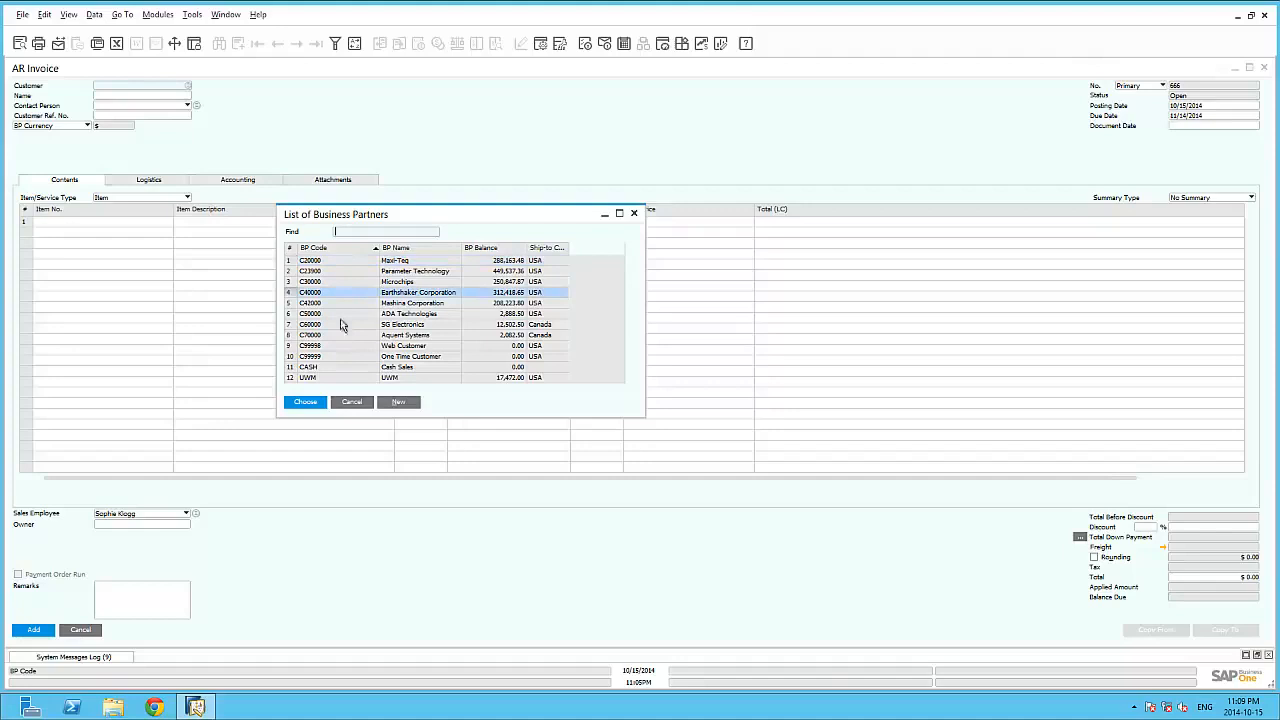
click(304, 402)
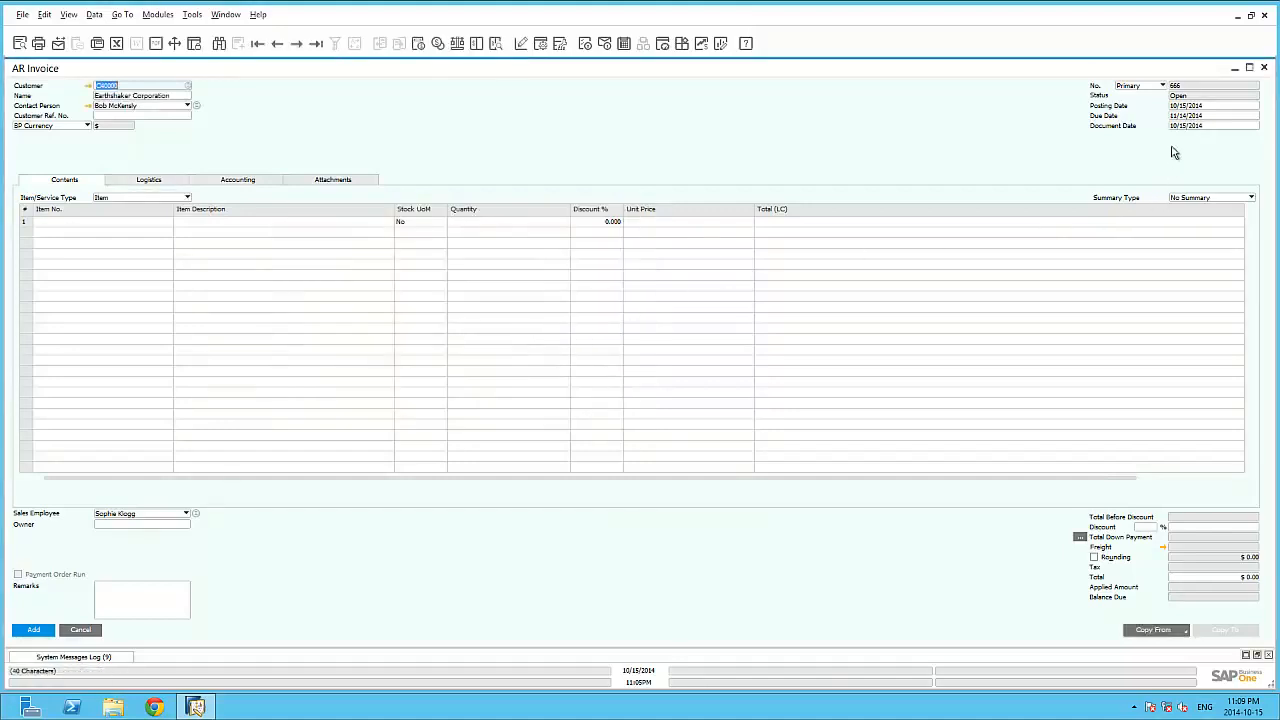
click(1207, 127)
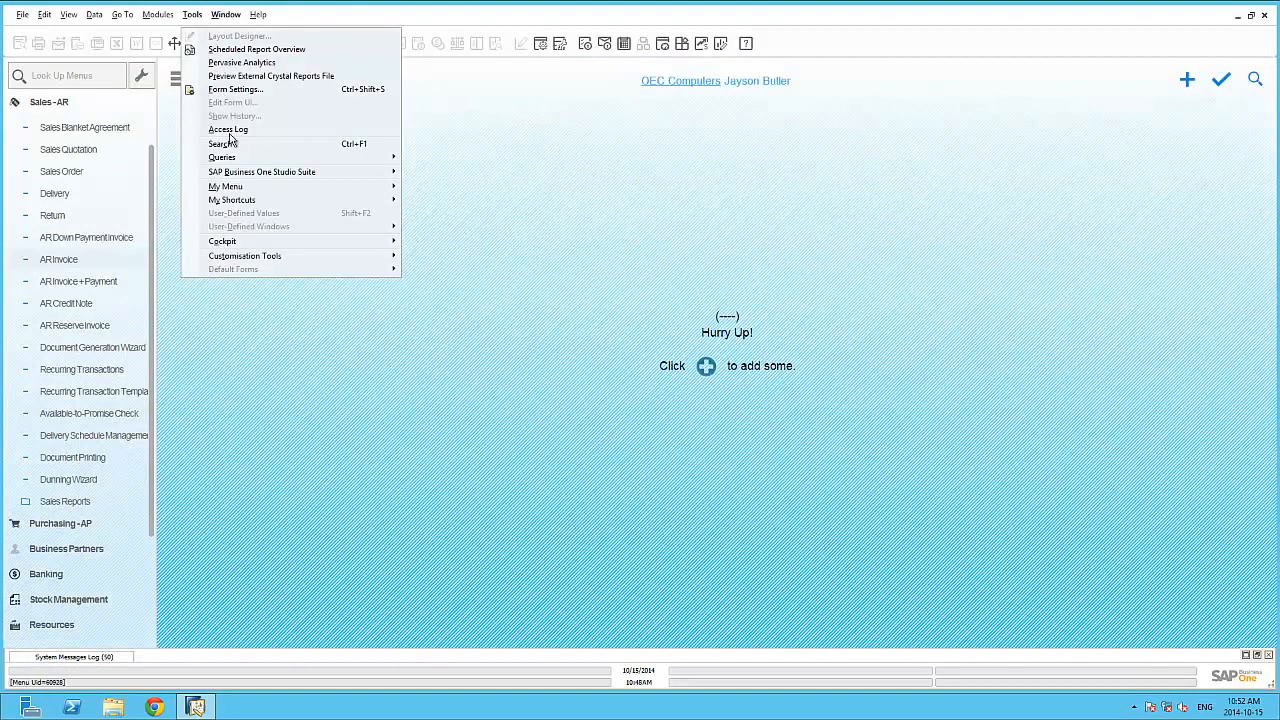
Open Query Manager, examine the Blank Date query in the FMS category, and close the query windows.
mouse_move(287, 160)
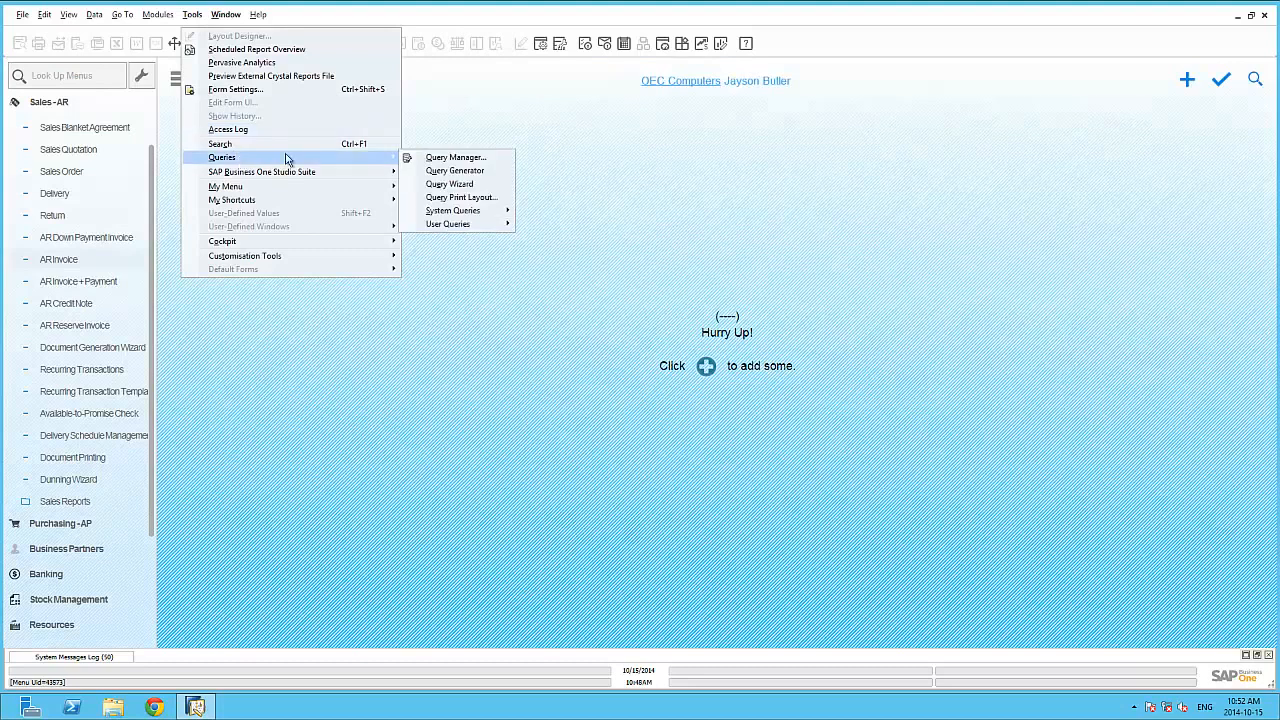
click(440, 158)
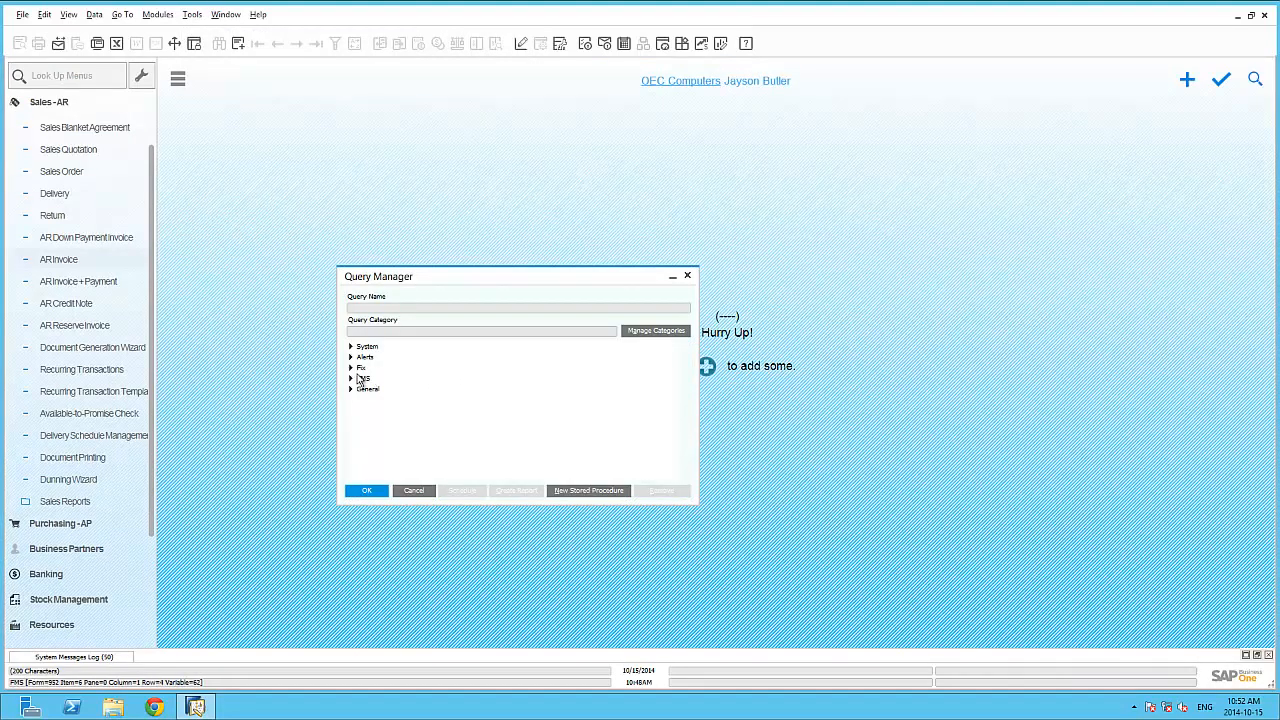
click(351, 381)
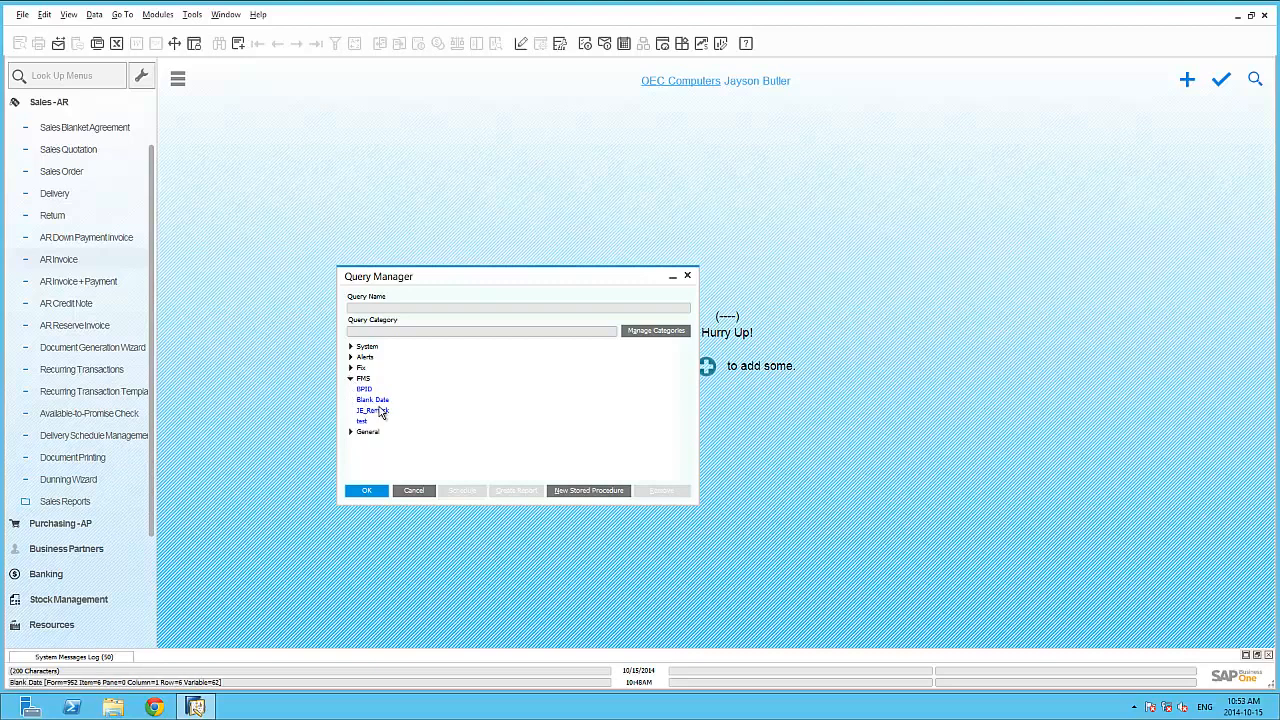
click(382, 402)
double_click(382, 402)
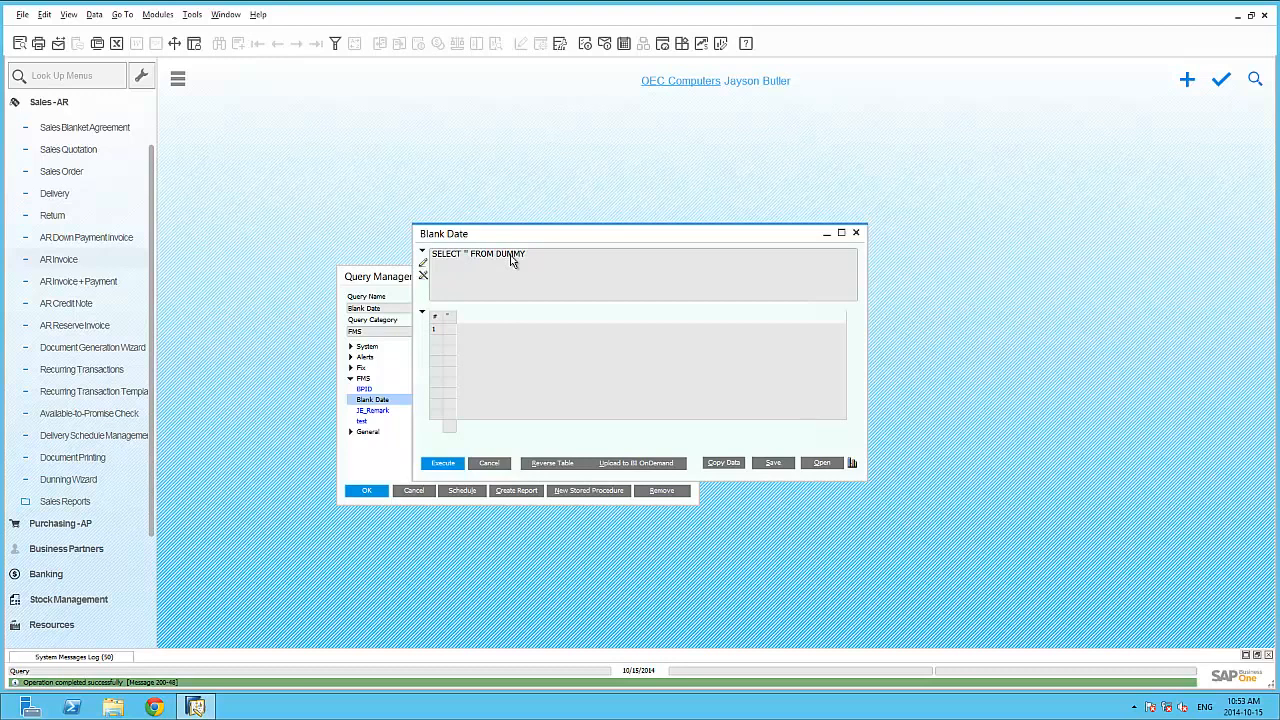
click(487, 463)
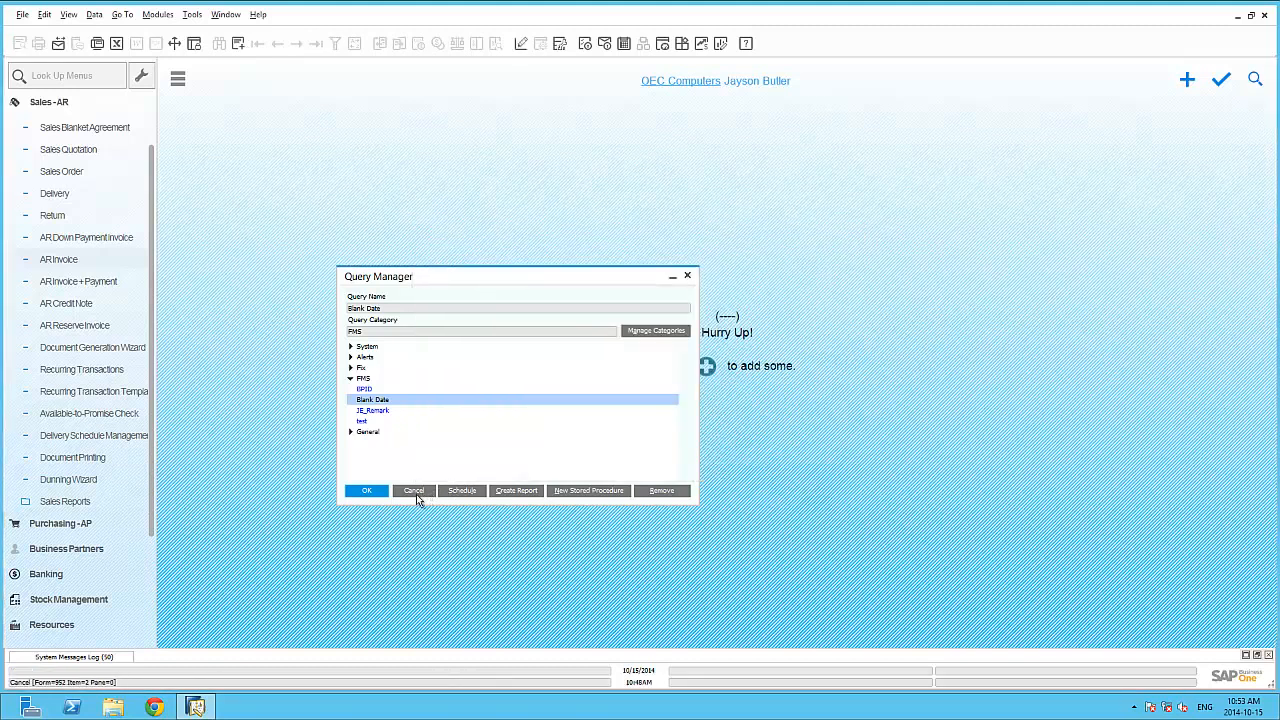
click(416, 492)
Open a new AR Invoice and set its Document Date to search user-defined values by the saved FMS query Blank Date.
click(110, 260)
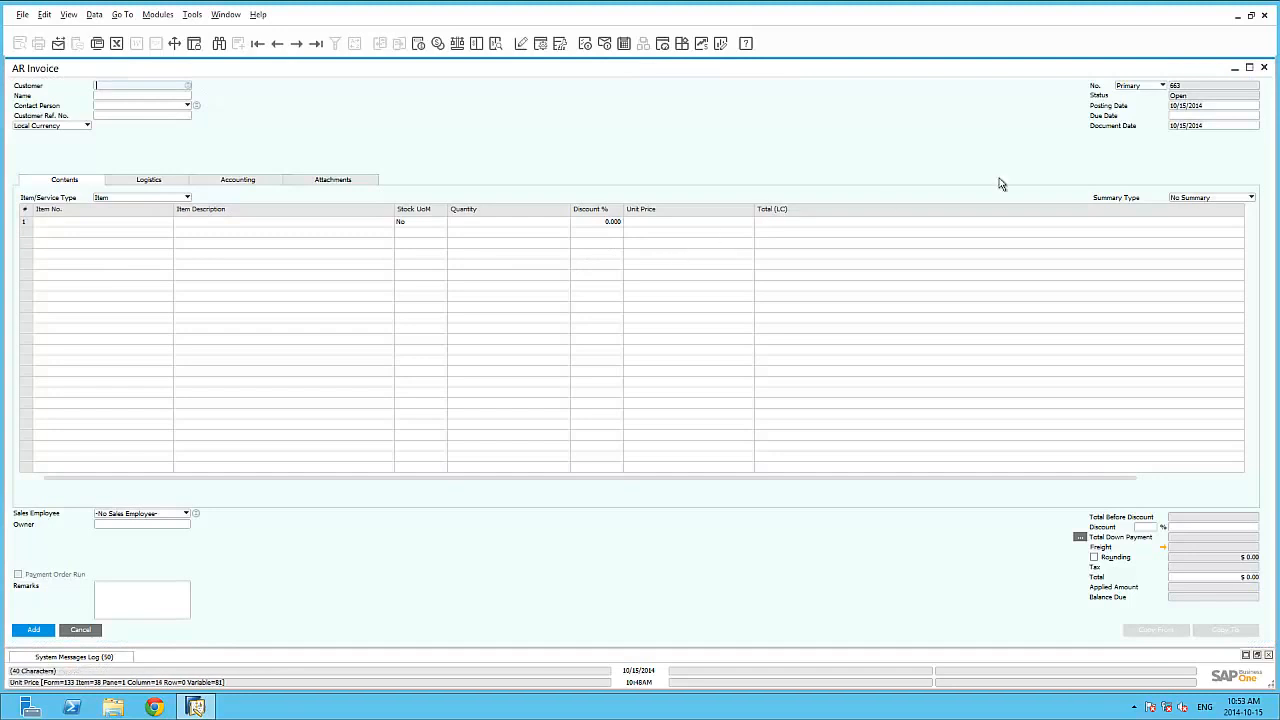
click(1207, 128)
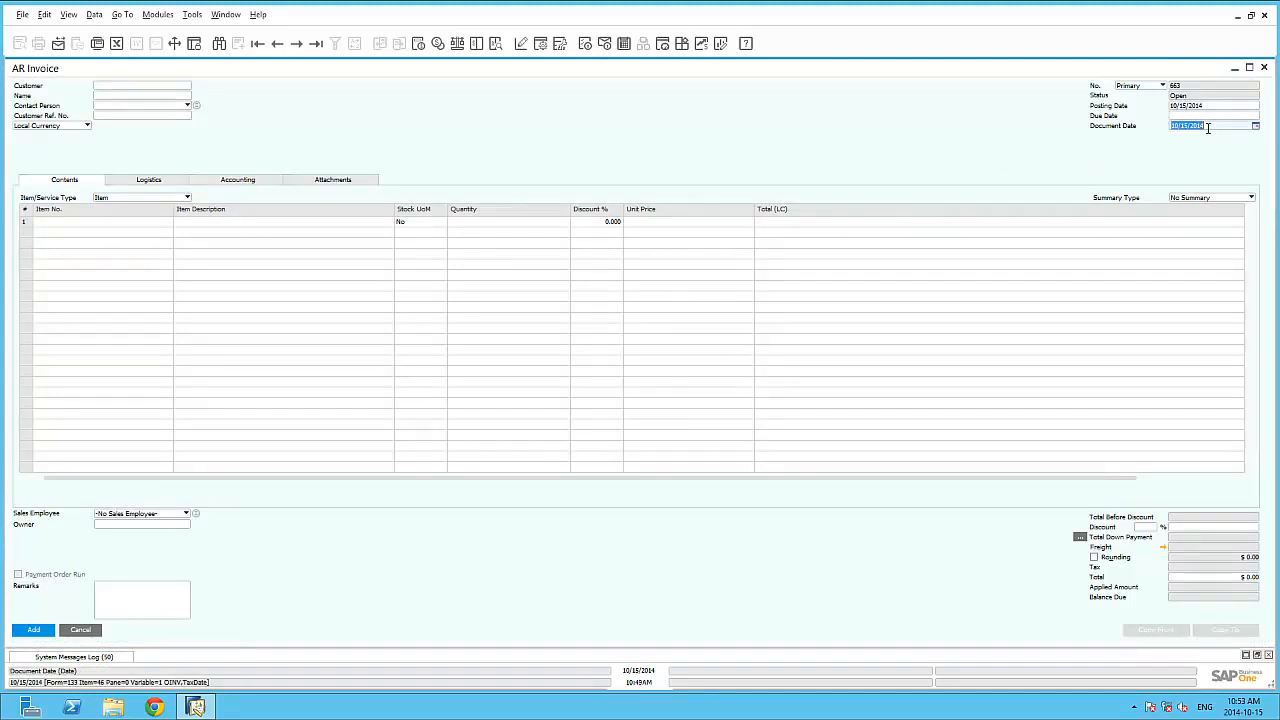
key(alt+shift+F2)
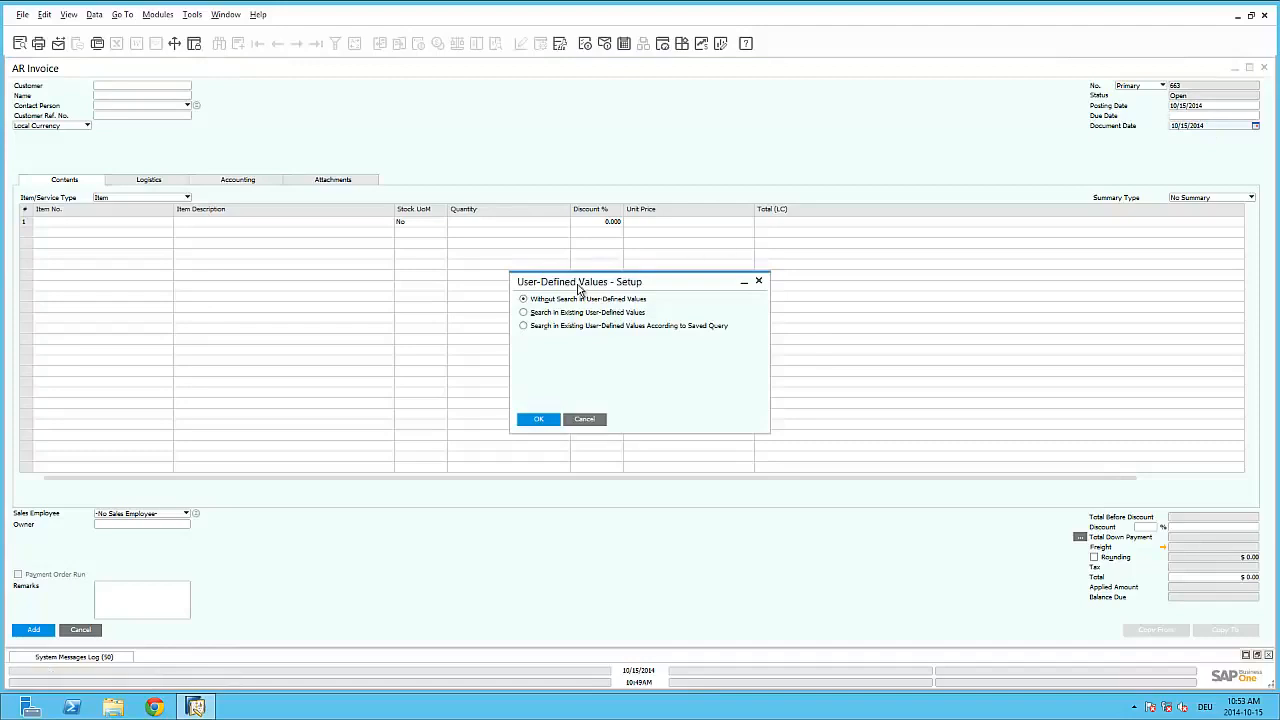
click(566, 330)
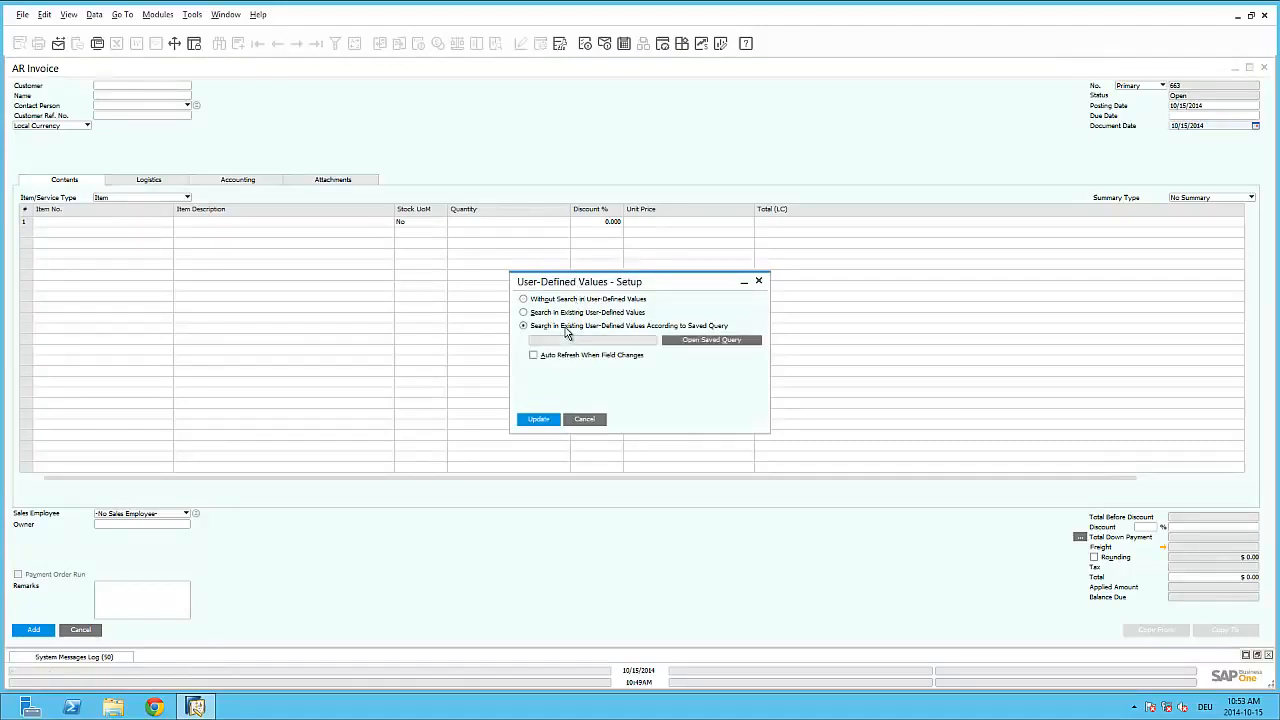
click(713, 342)
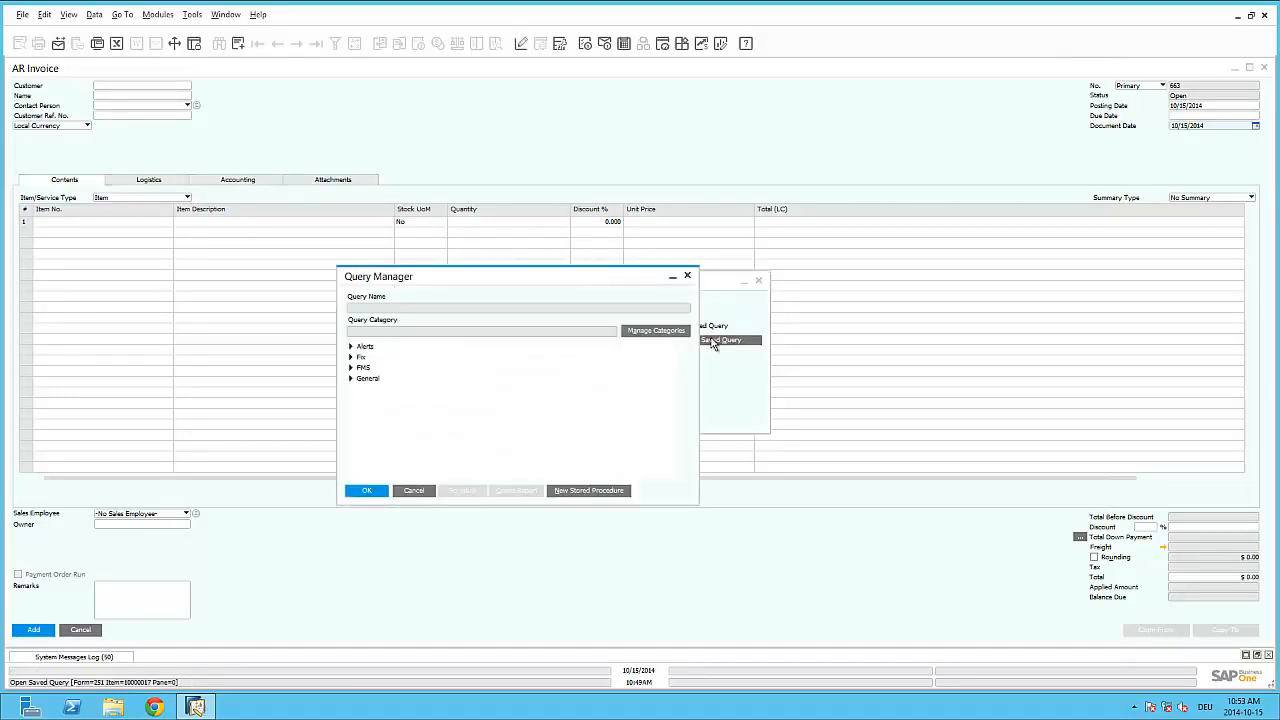
click(352, 369)
double_click(369, 387)
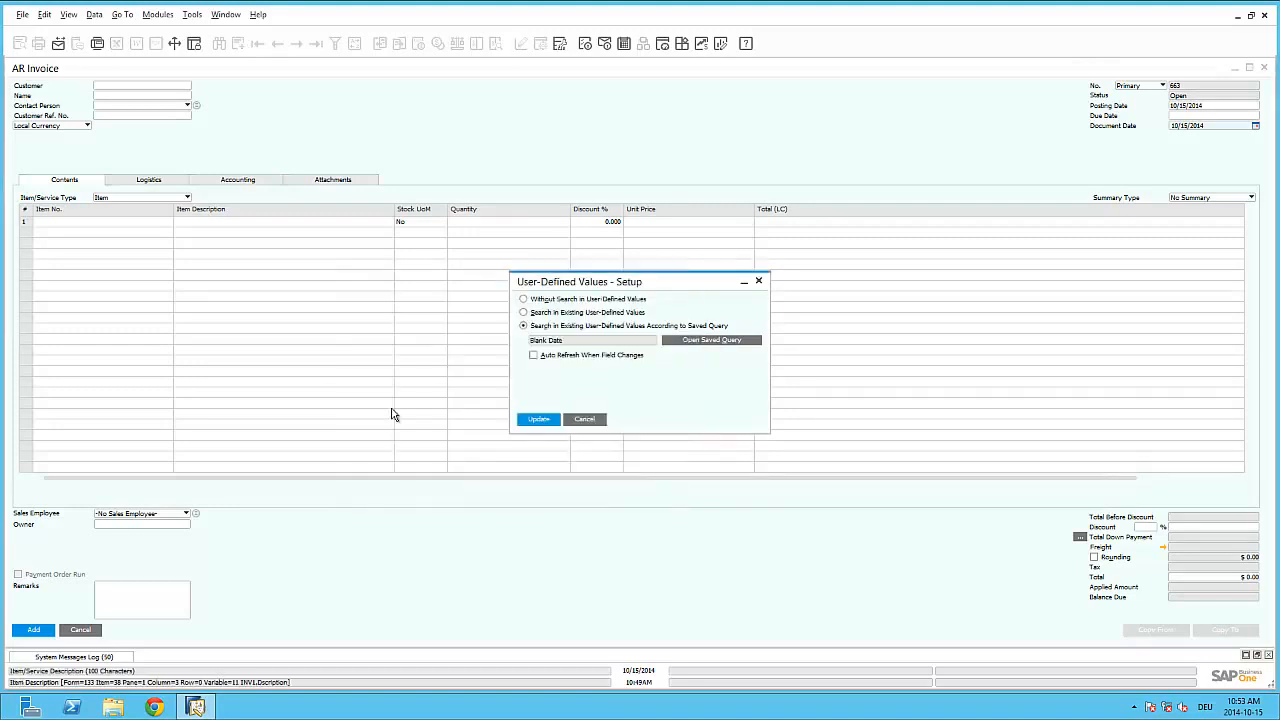
Enable auto refresh of the Document Date query when Customer/Supplier No. changes, displaying saved user-defined values, and save the setup.
click(534, 356)
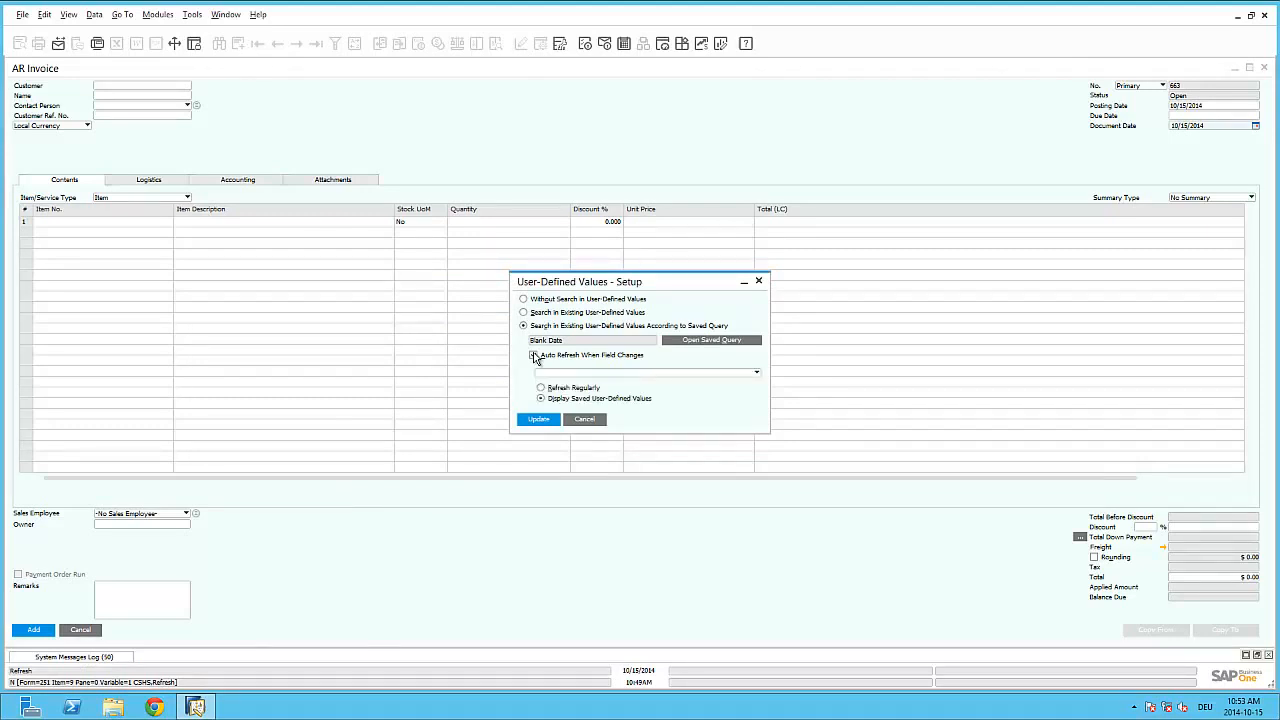
click(555, 372)
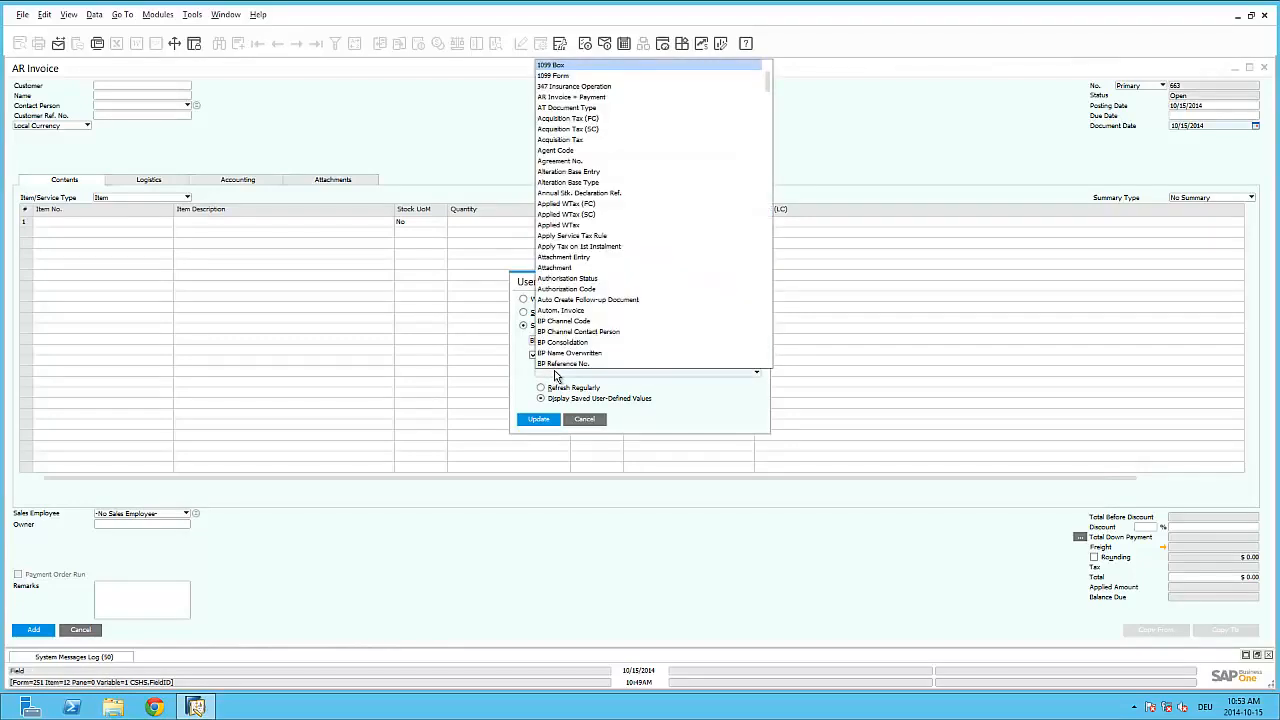
key(c)
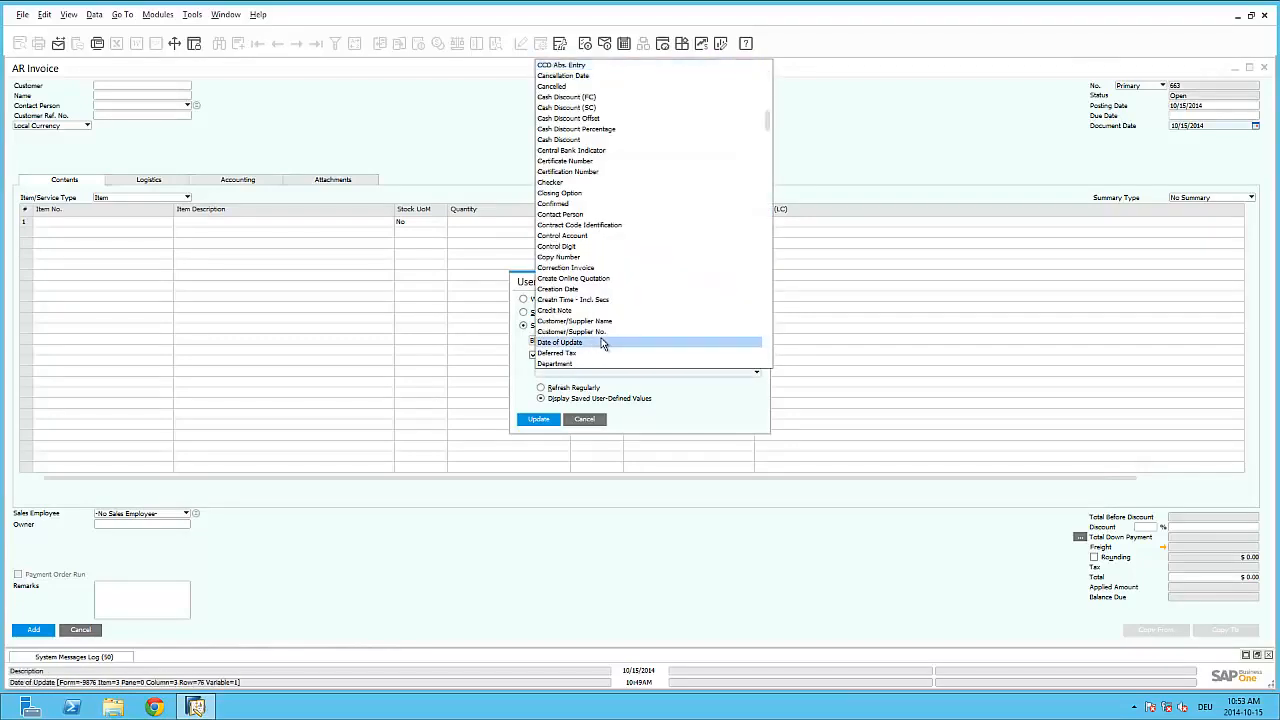
click(598, 331)
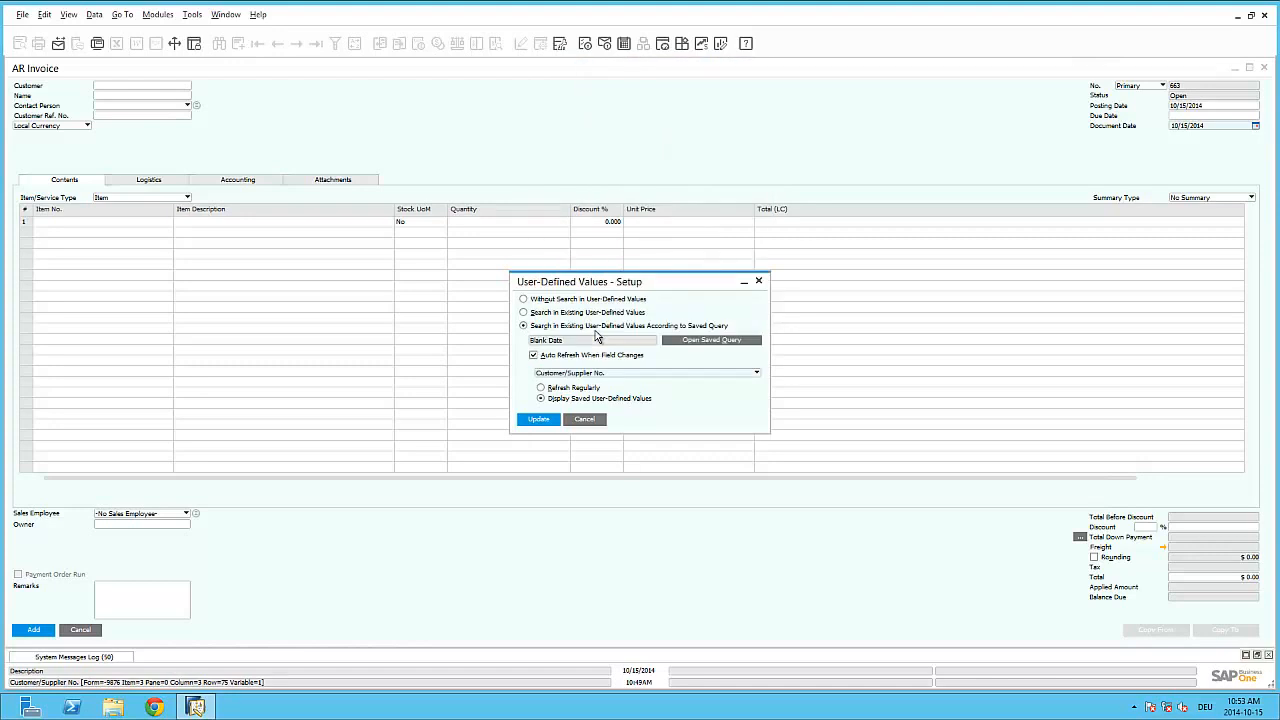
click(540, 420)
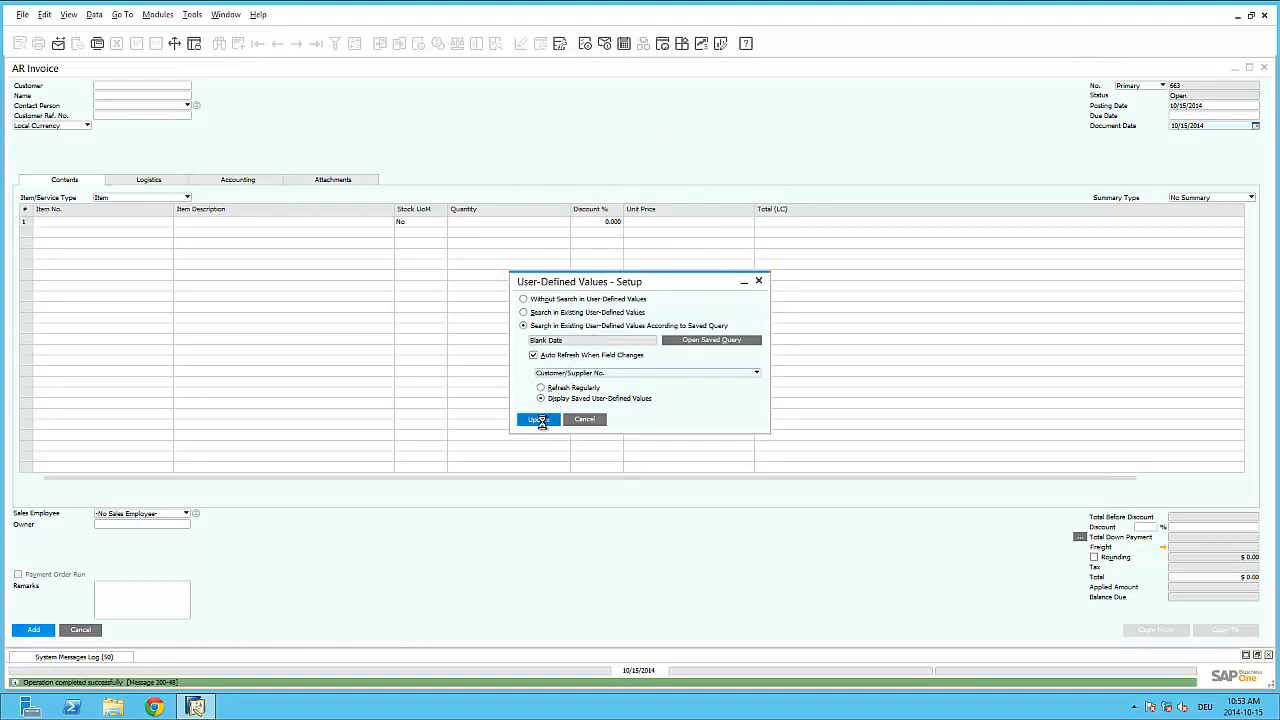
click(540, 420)
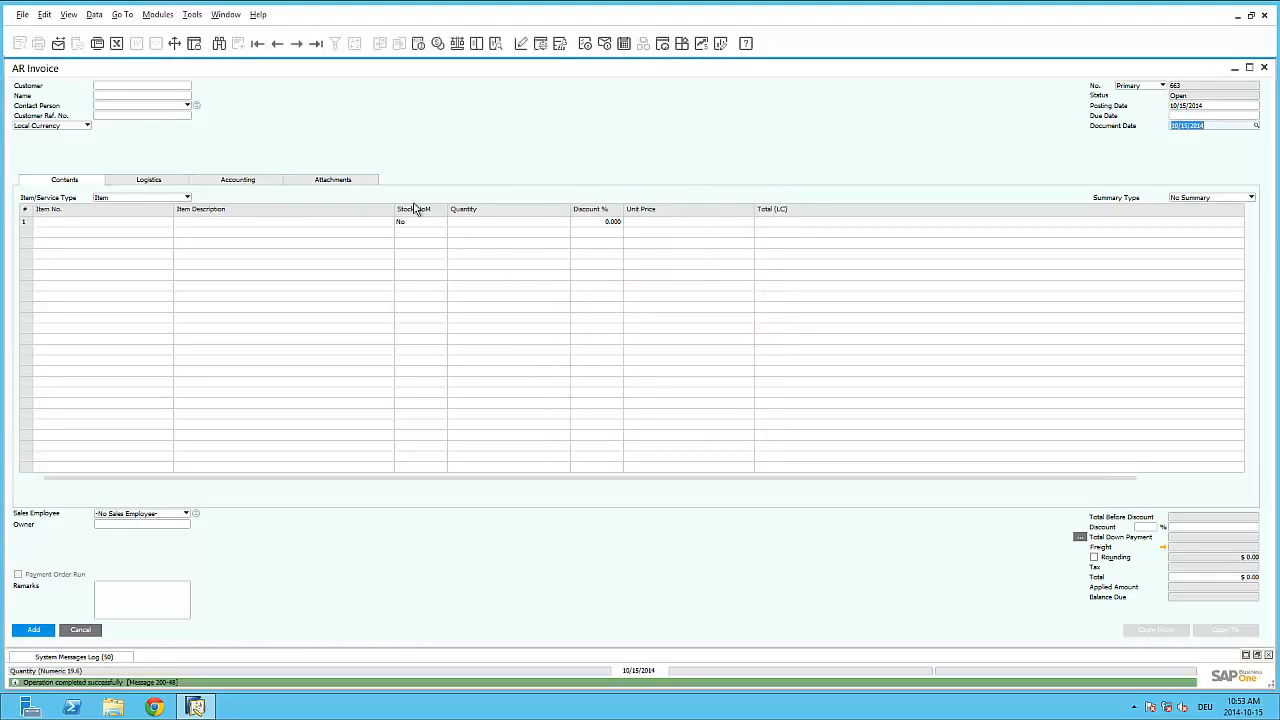
Select Earthshaker Corporation as the invoice customer and enter 15 as the Document Date.
click(140, 86)
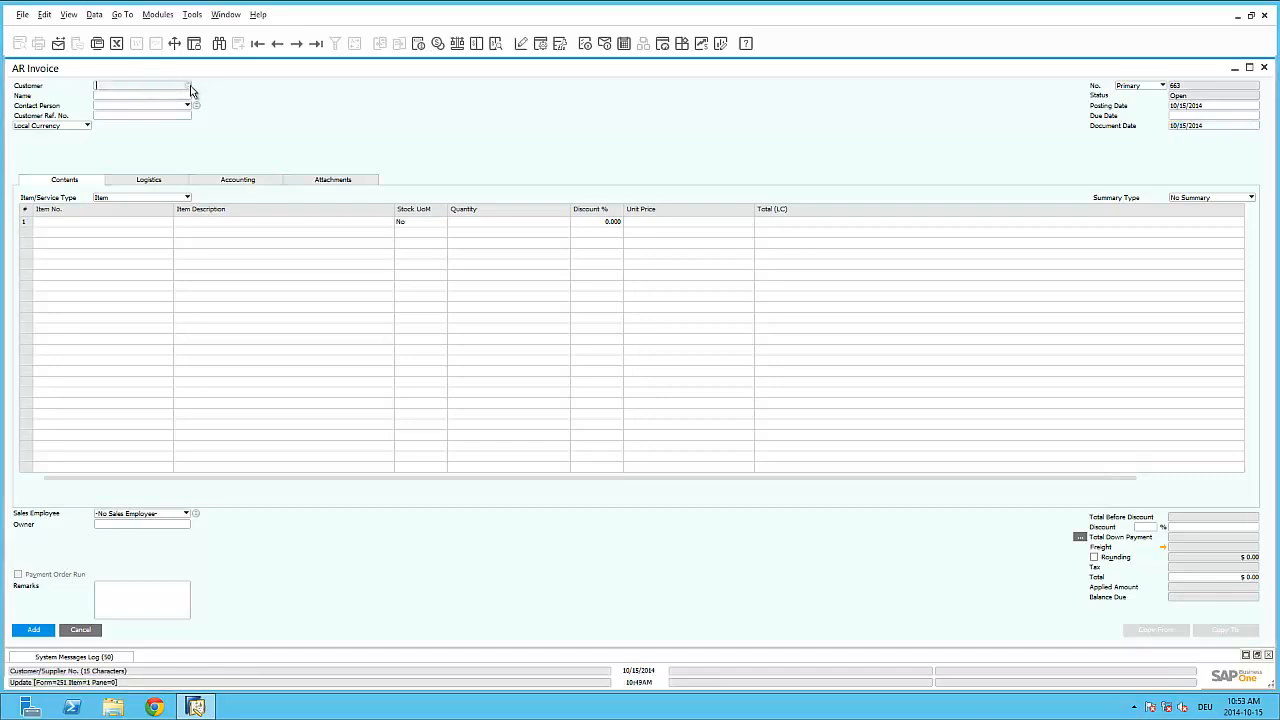
click(190, 87)
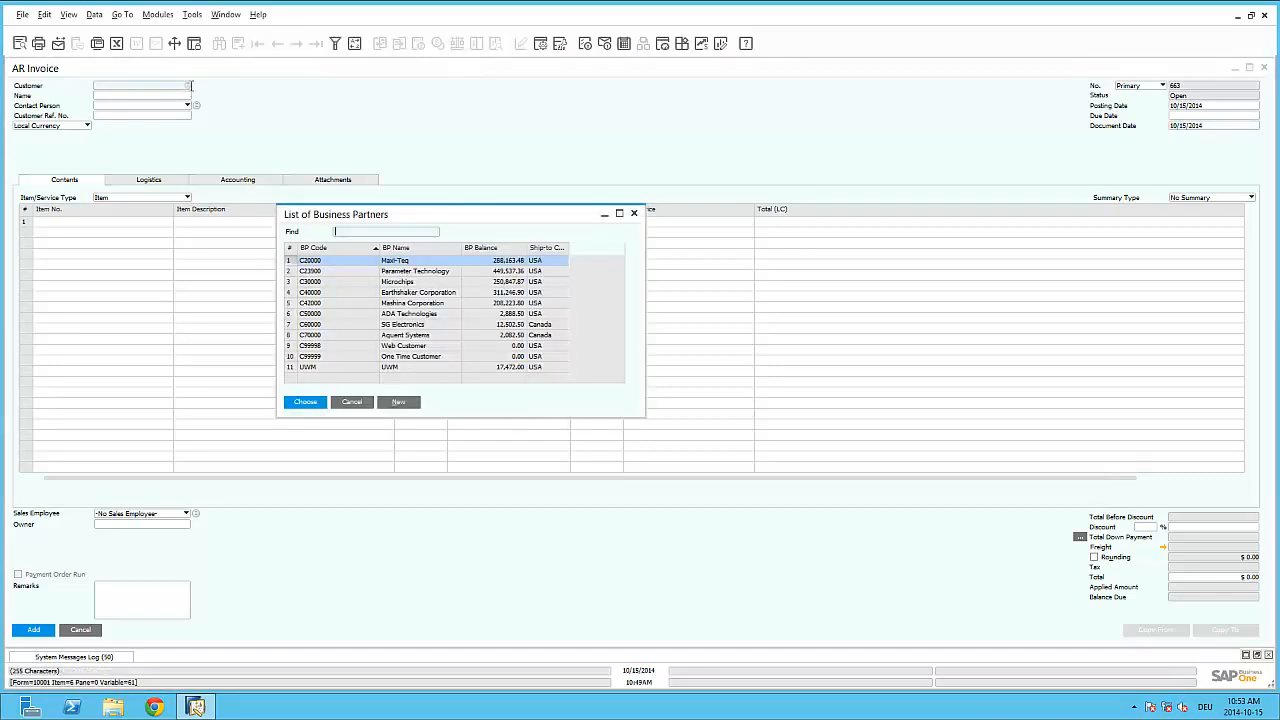
click(345, 292)
key(Return)
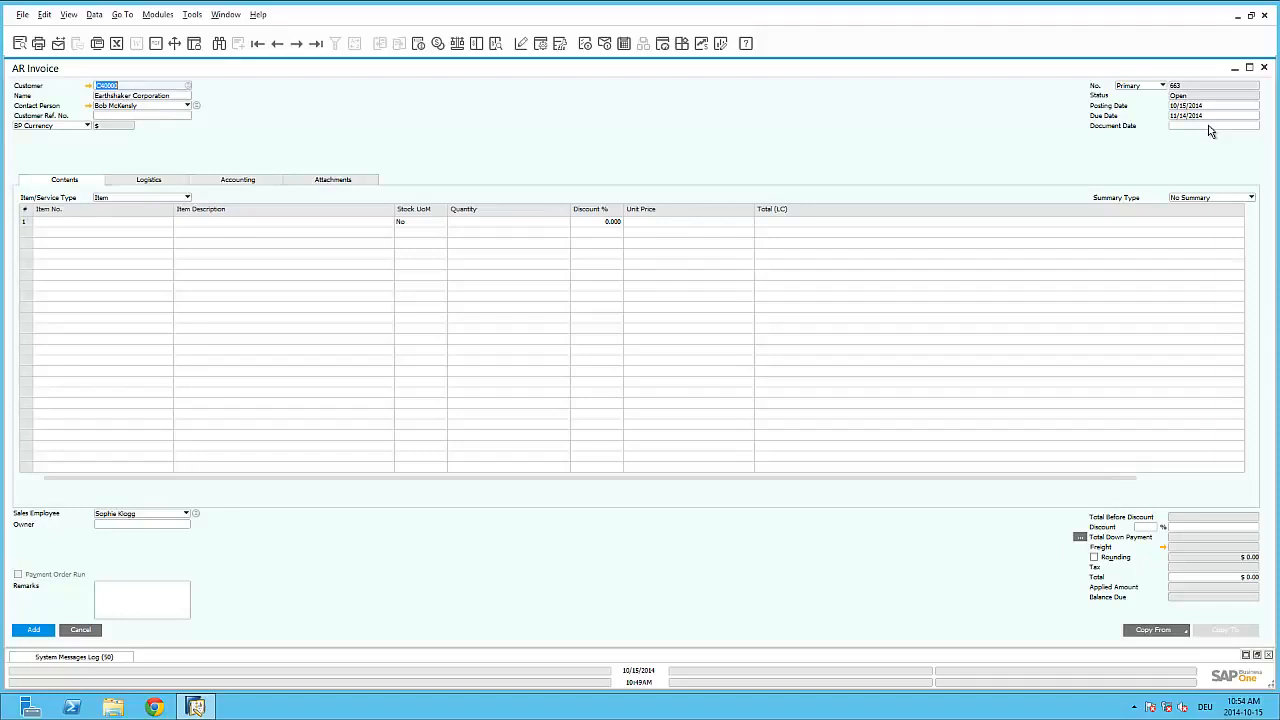
click(1209, 126)
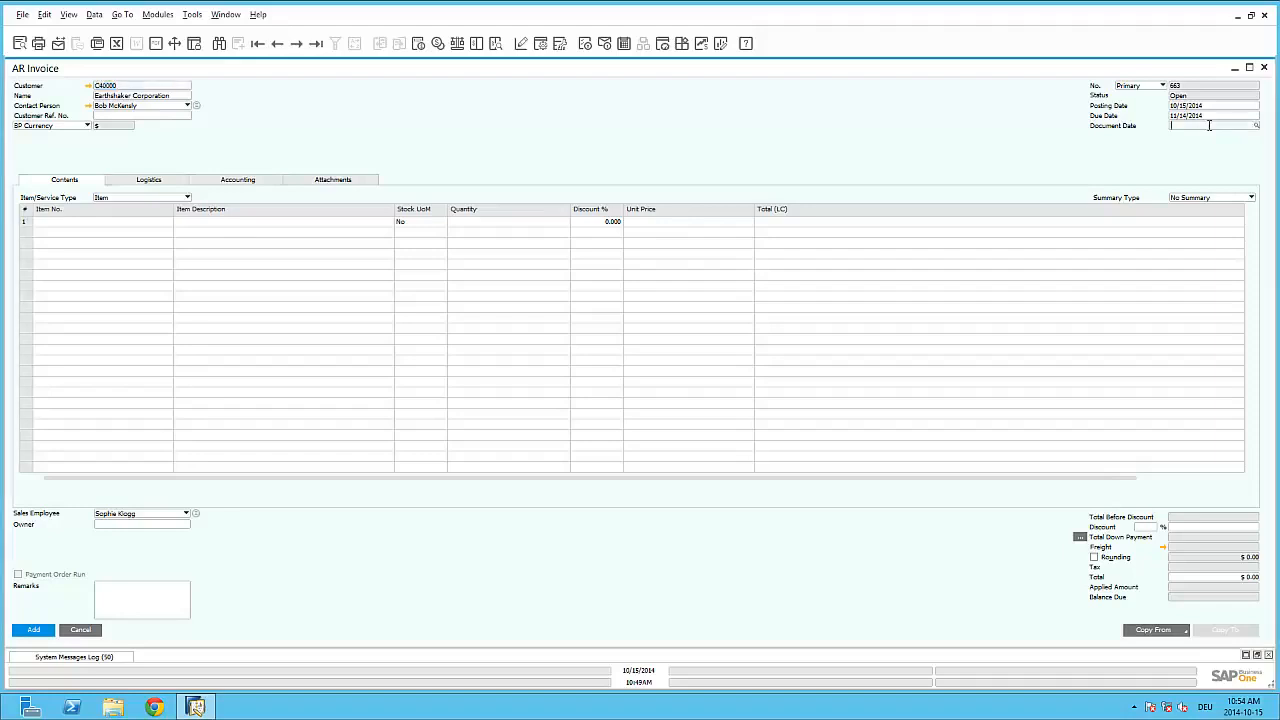
text(15)
key(Tab)
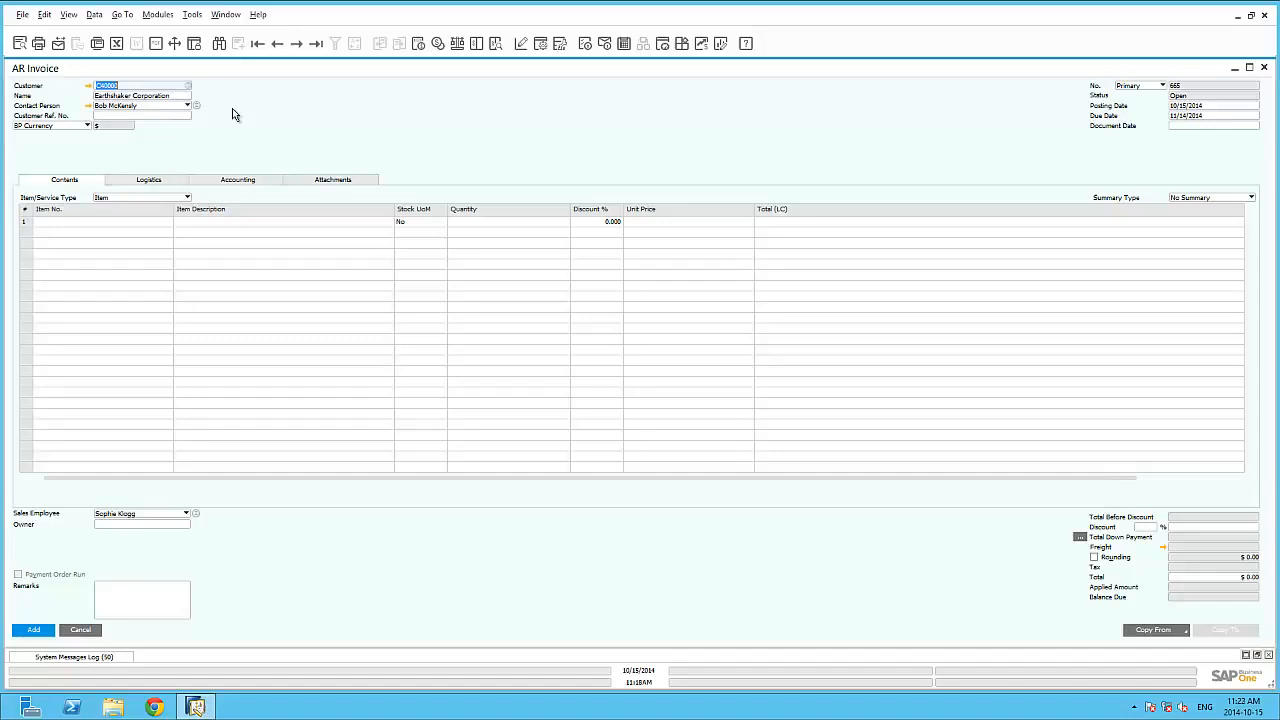
Show the invoice's accounting details, then examine the BP ID Code field in the customer's master data and close that record.
click(237, 183)
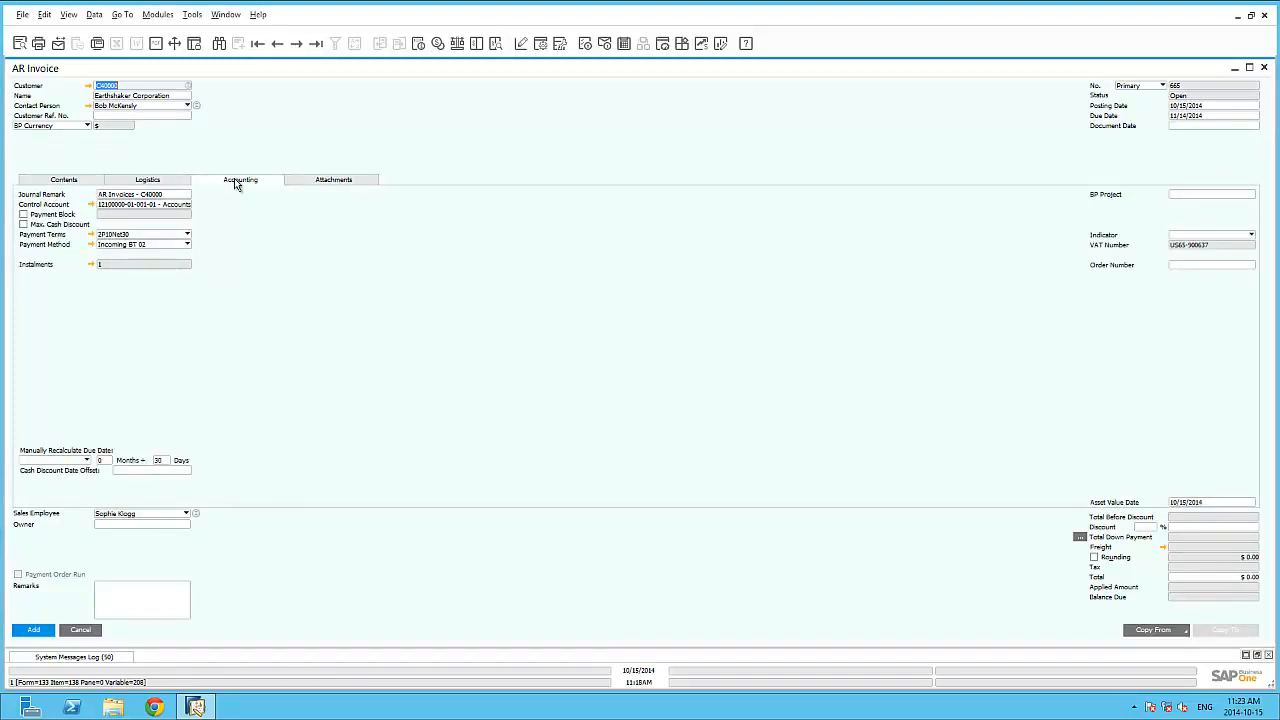
click(89, 85)
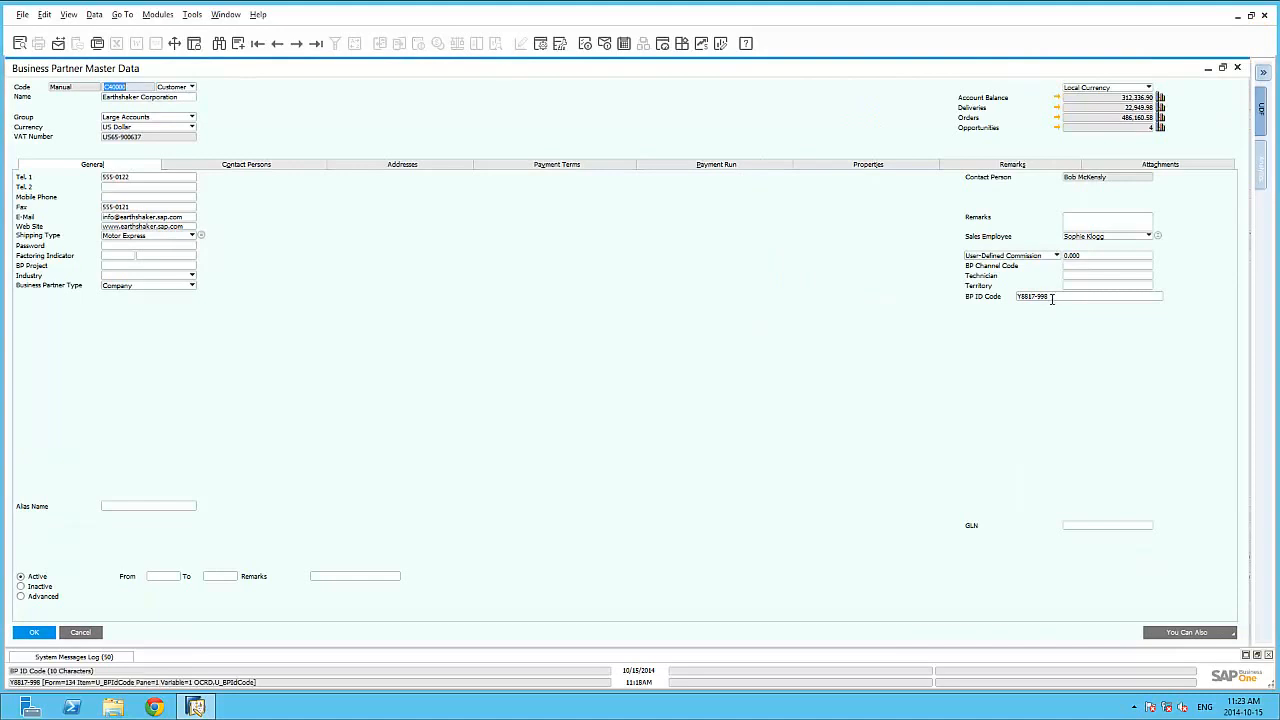
click(1051, 297)
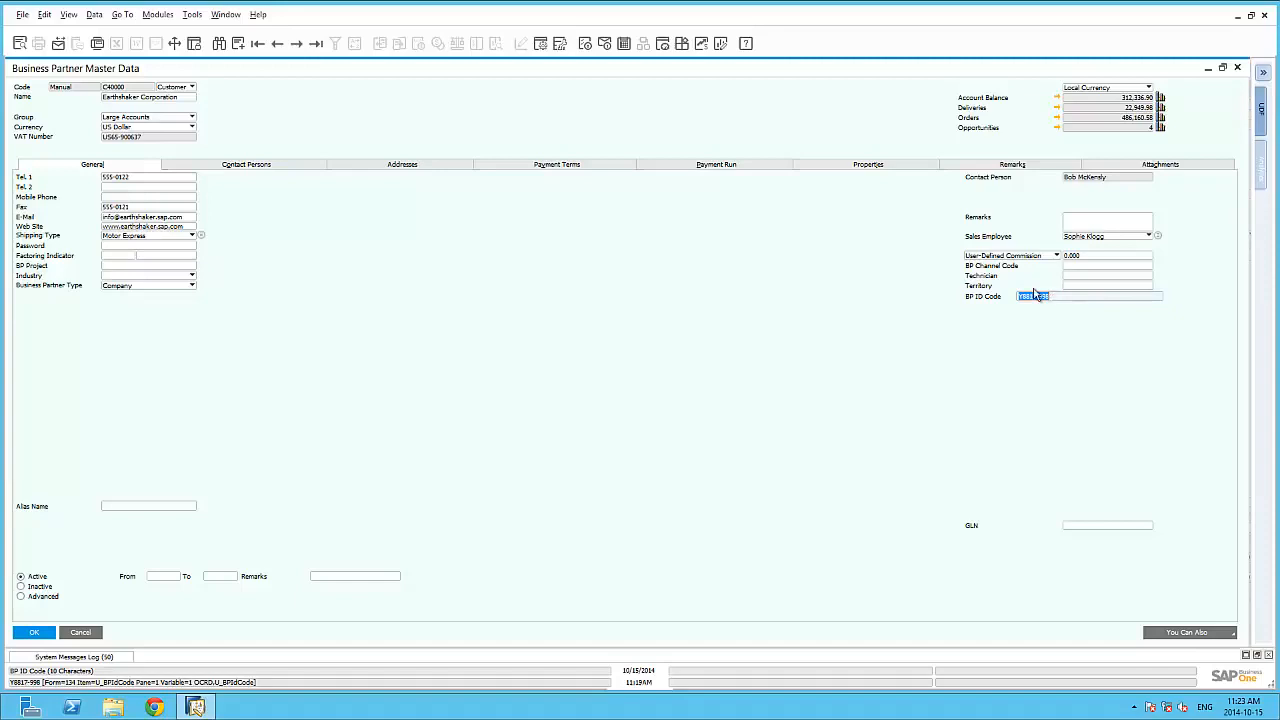
click(68, 14)
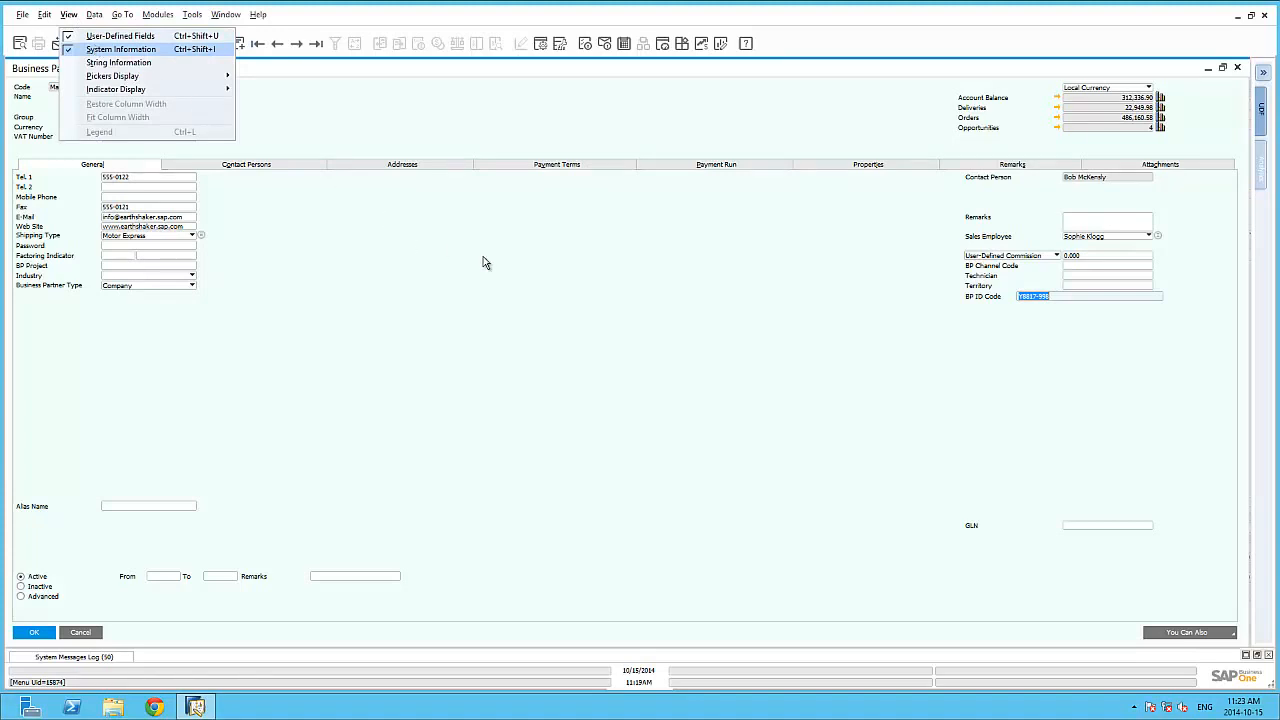
click(1080, 296)
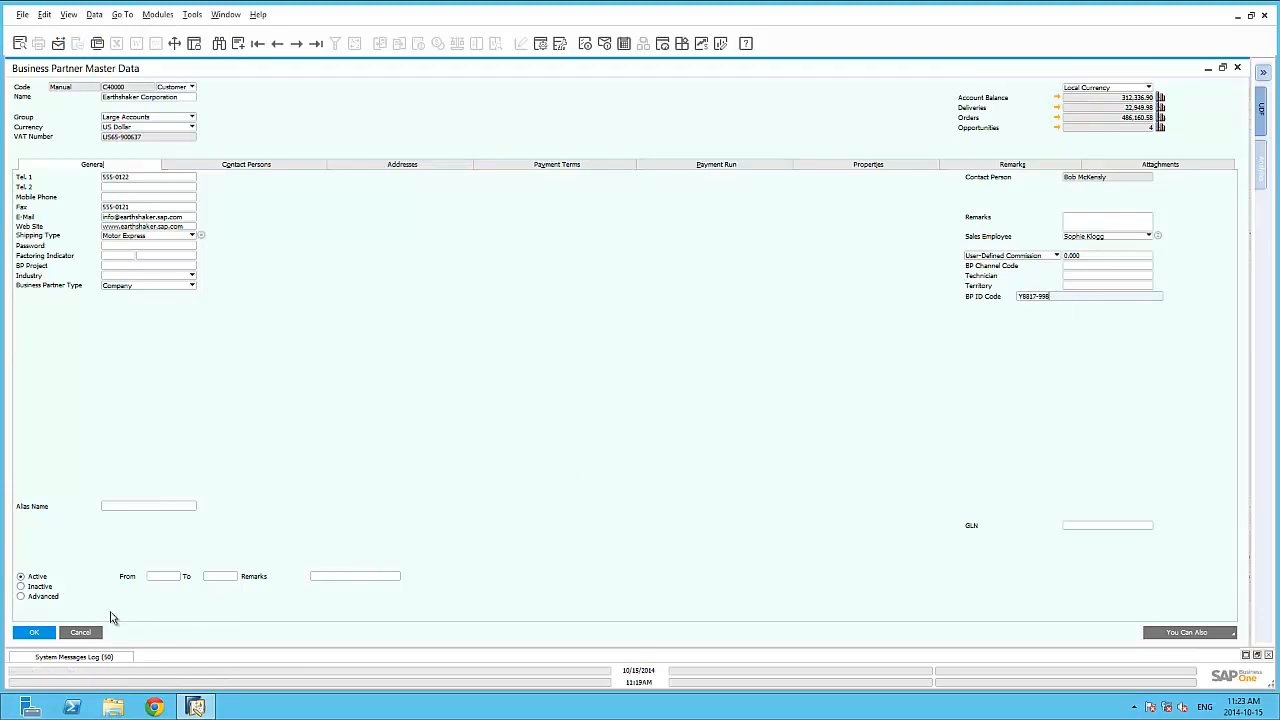
click(84, 633)
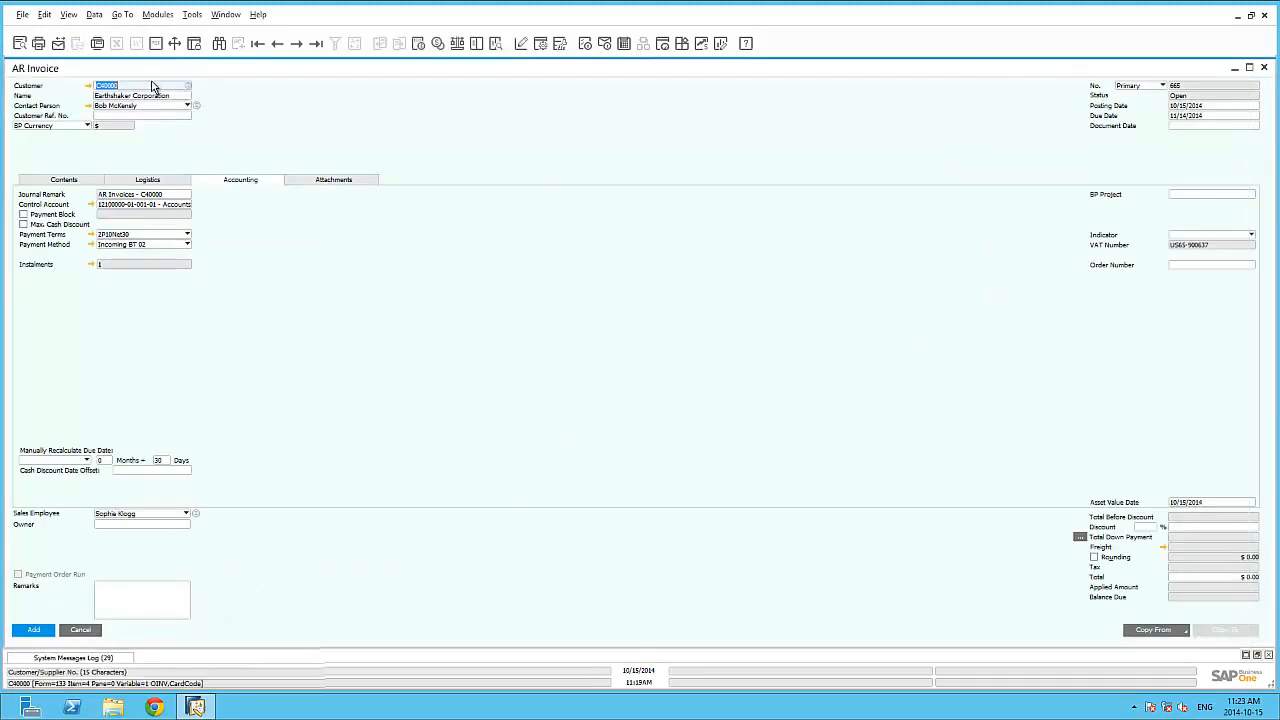
Open Query Manager, examine the JE_Remark query in the FMS category, and close the query windows.
click(152, 85)
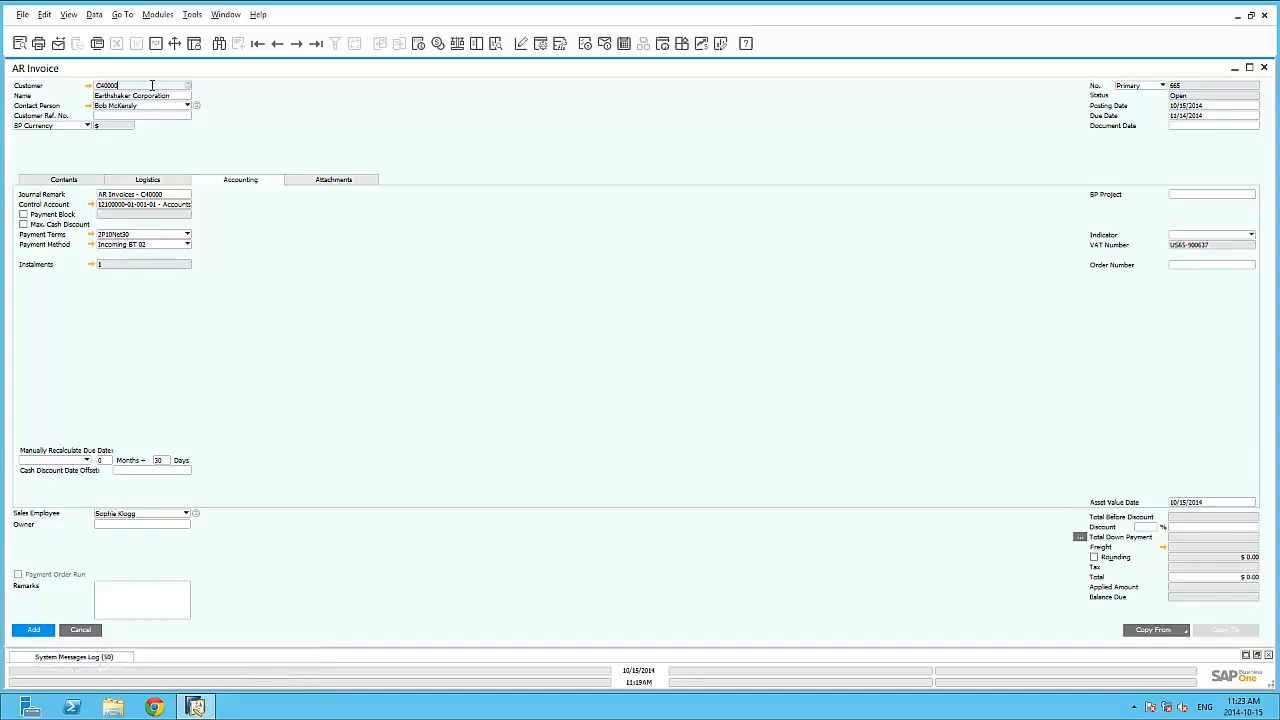
click(194, 16)
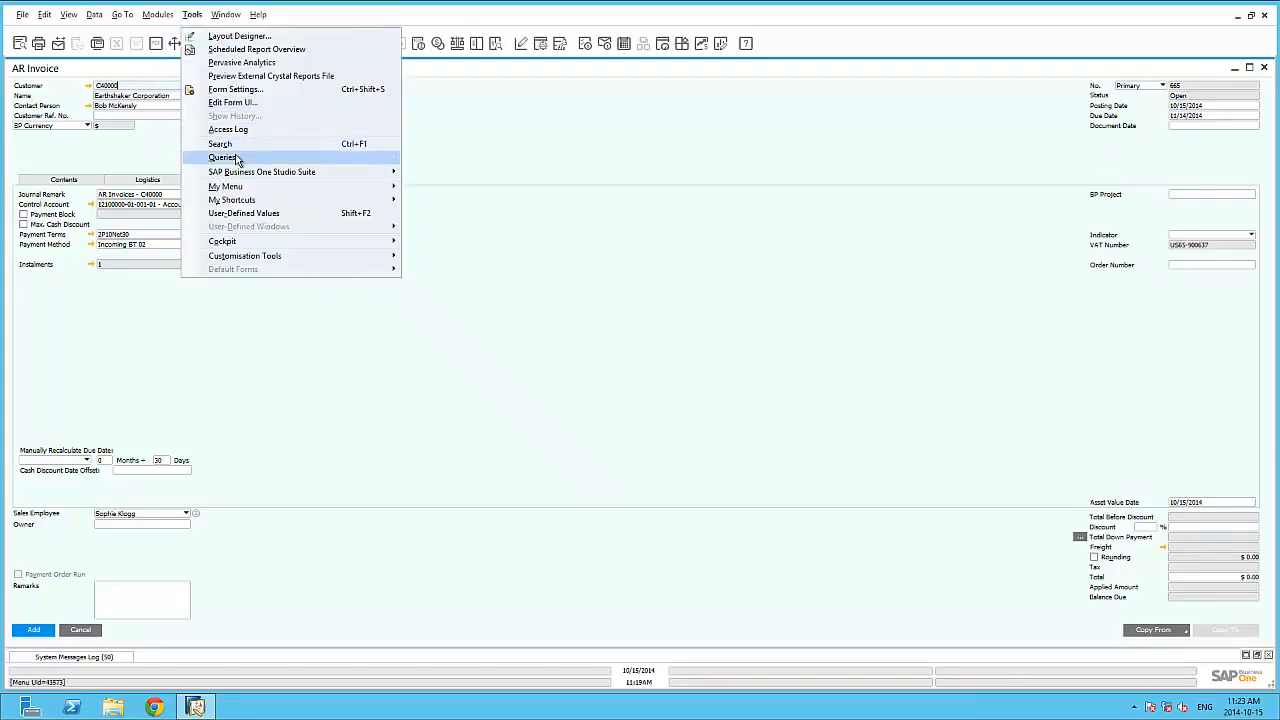
mouse_move(356, 162)
click(440, 157)
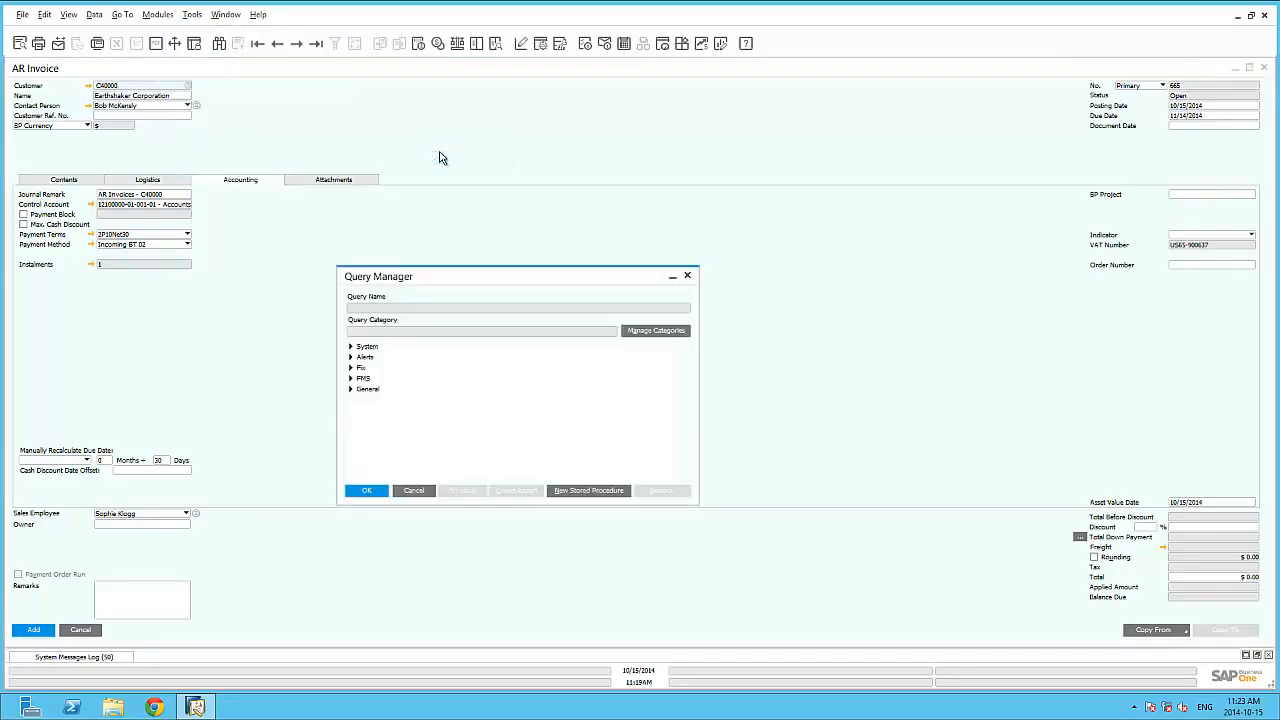
click(351, 379)
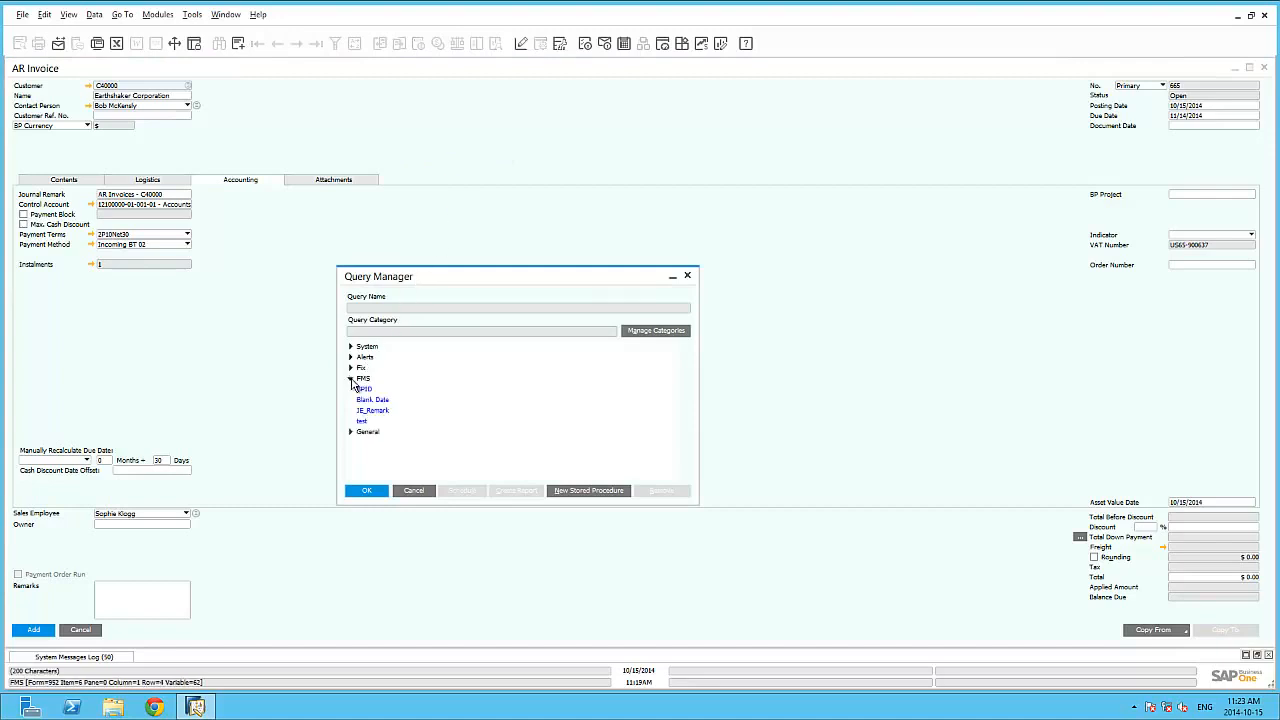
click(373, 412)
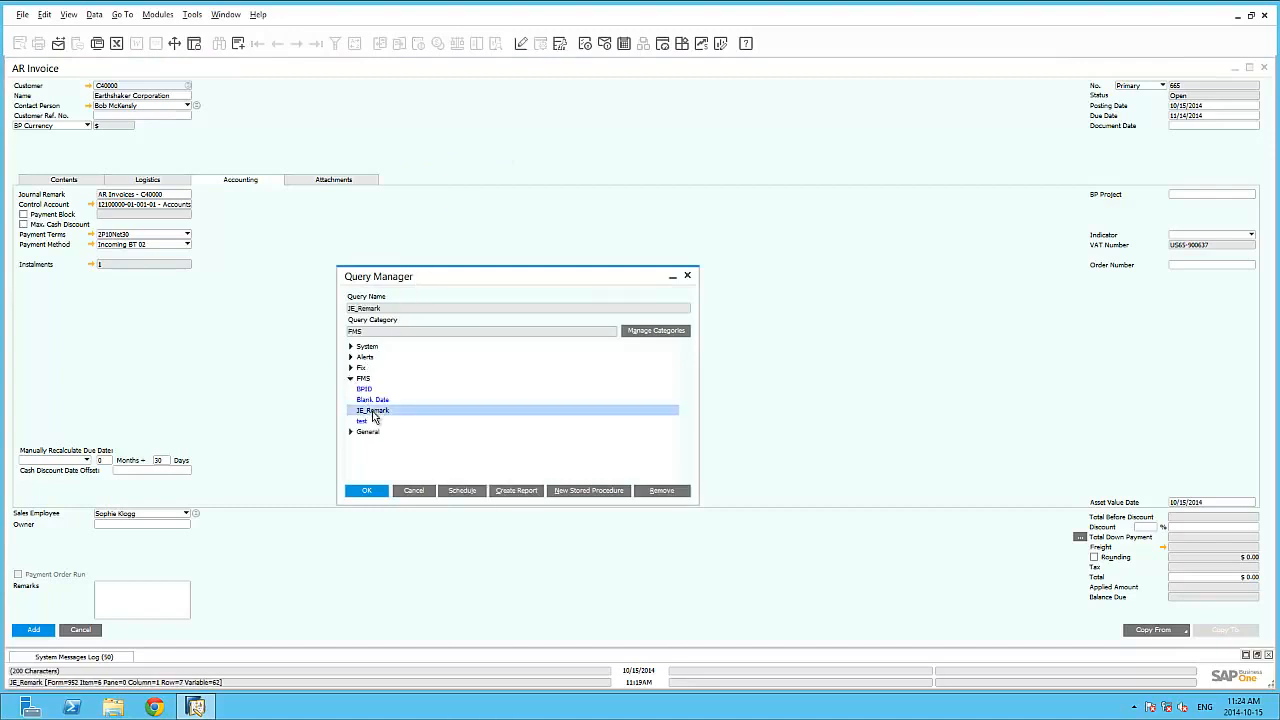
click(368, 490)
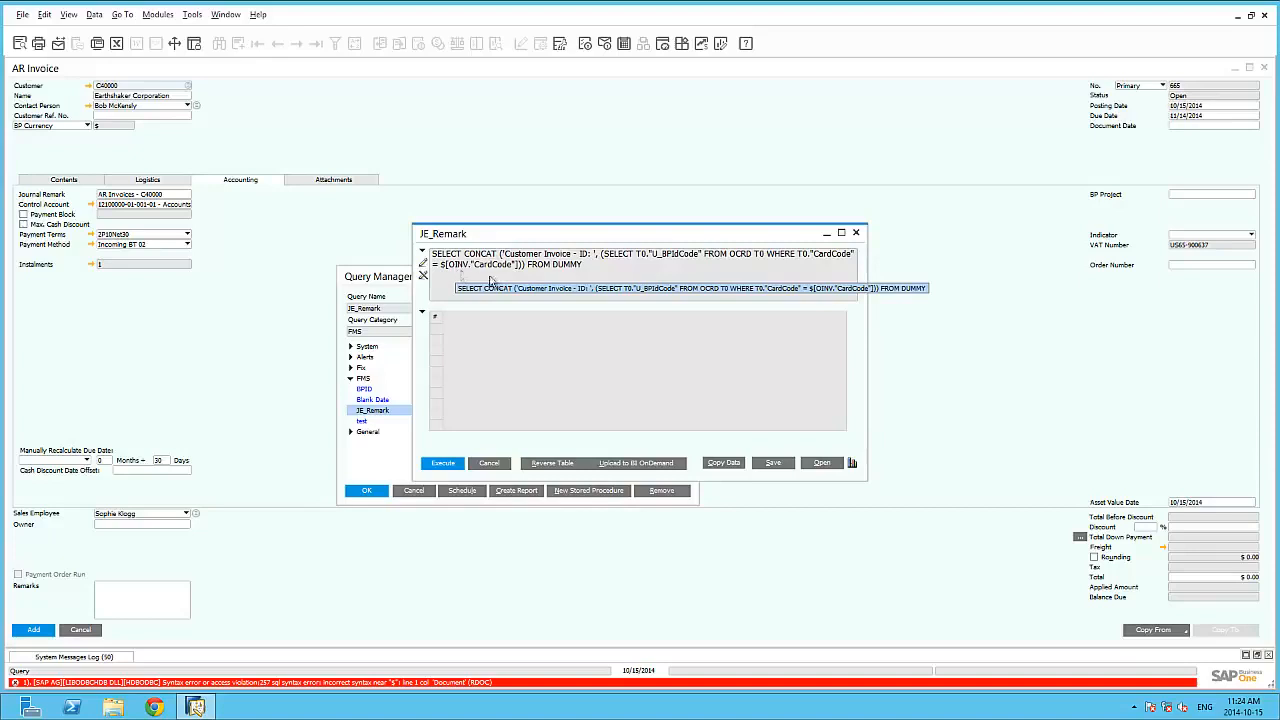
click(489, 474)
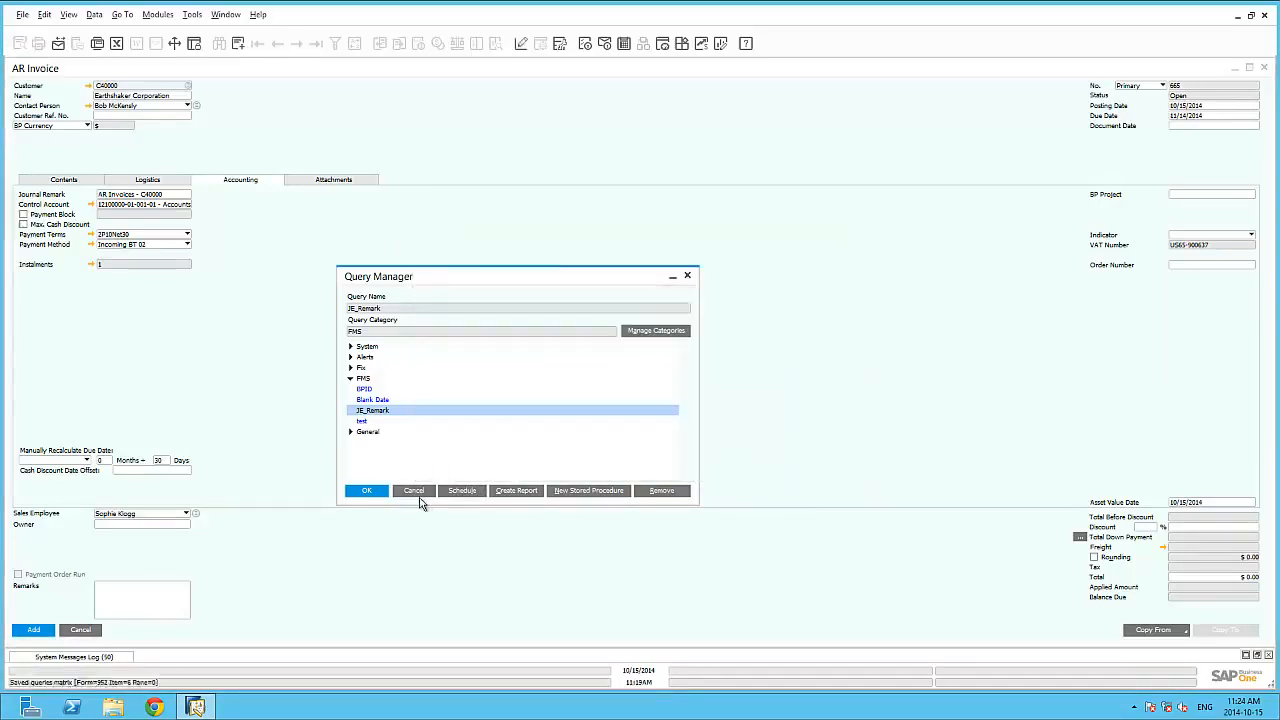
click(421, 494)
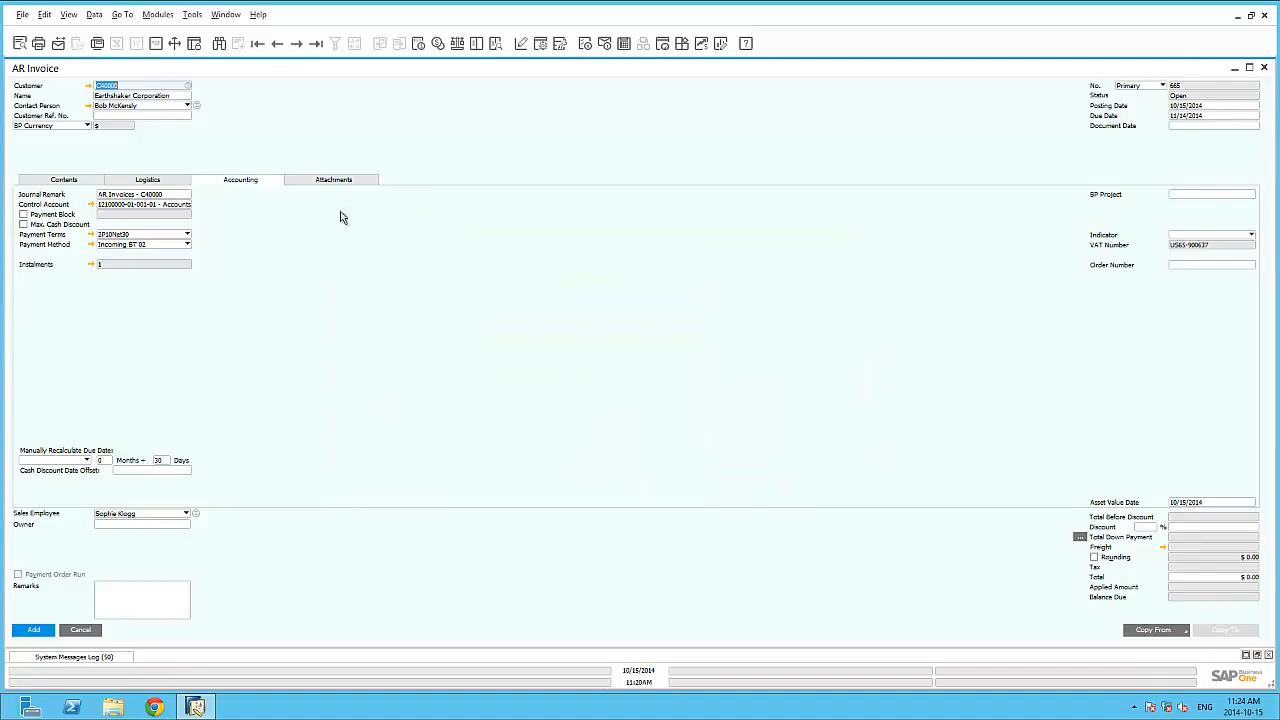
Run the JE_Remark user query from the FMS category against the open AR Invoice.
click(193, 15)
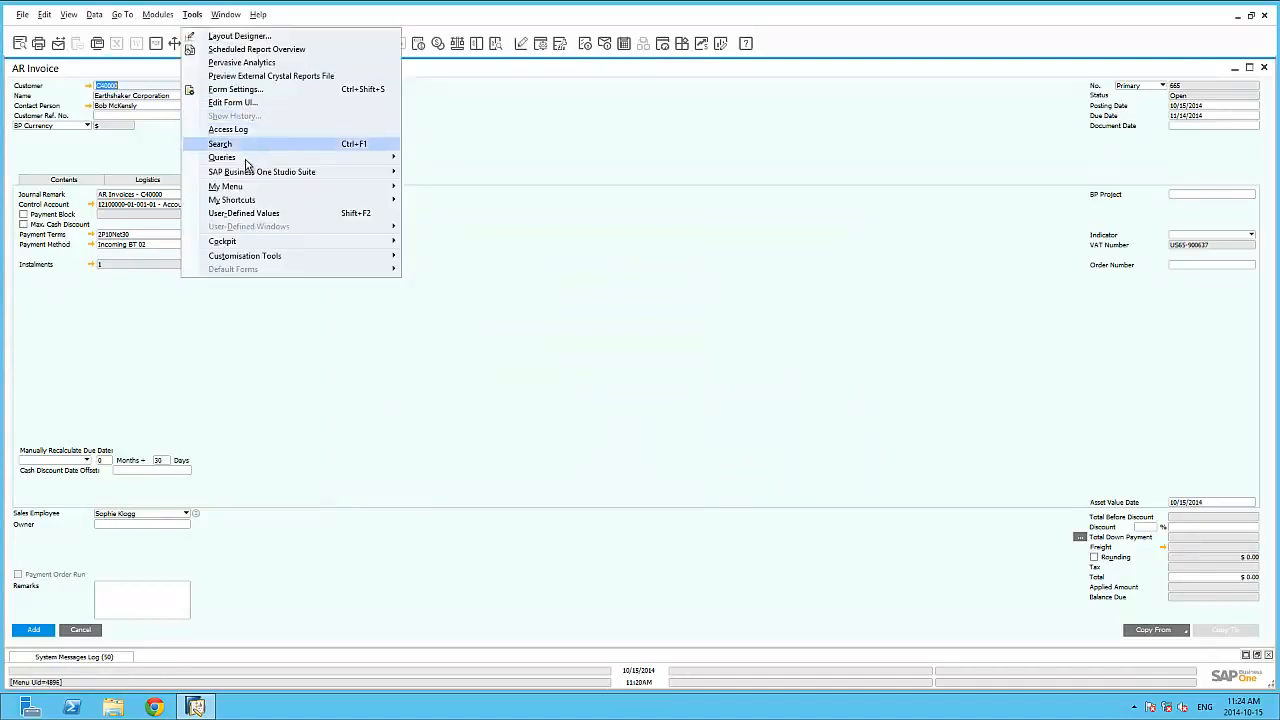
mouse_move(242, 160)
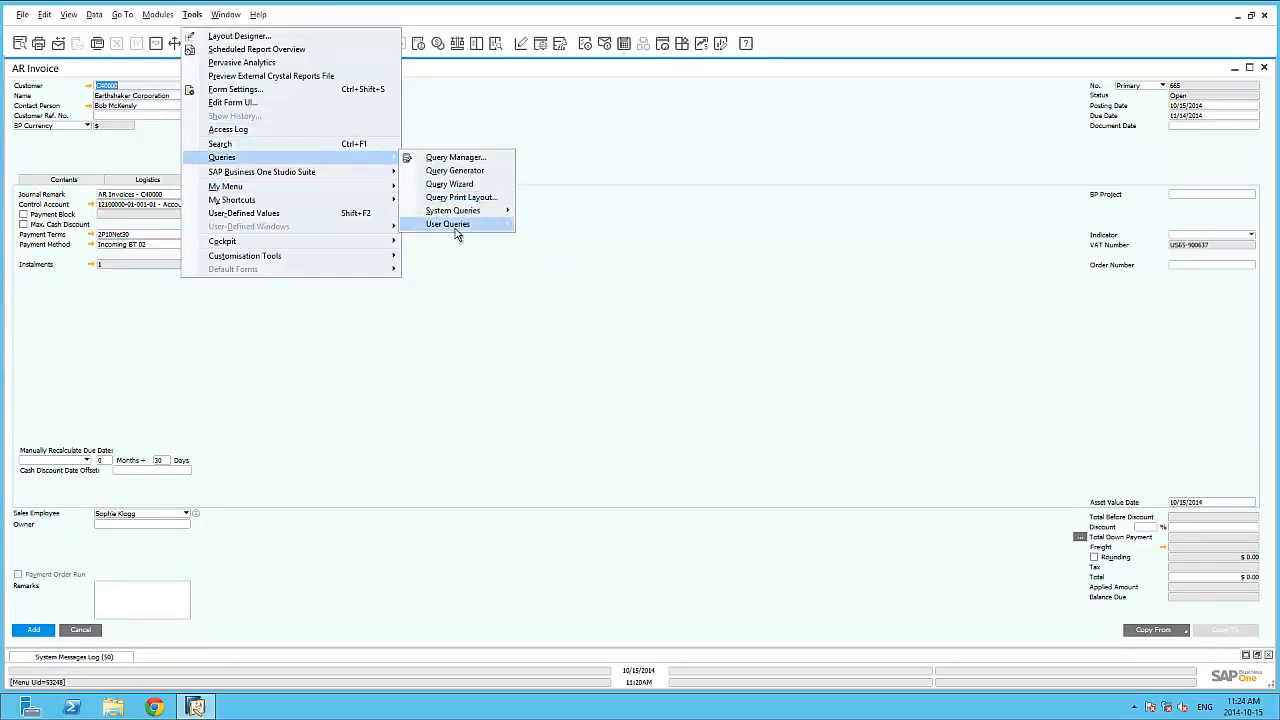
mouse_move(455, 228)
mouse_move(540, 238)
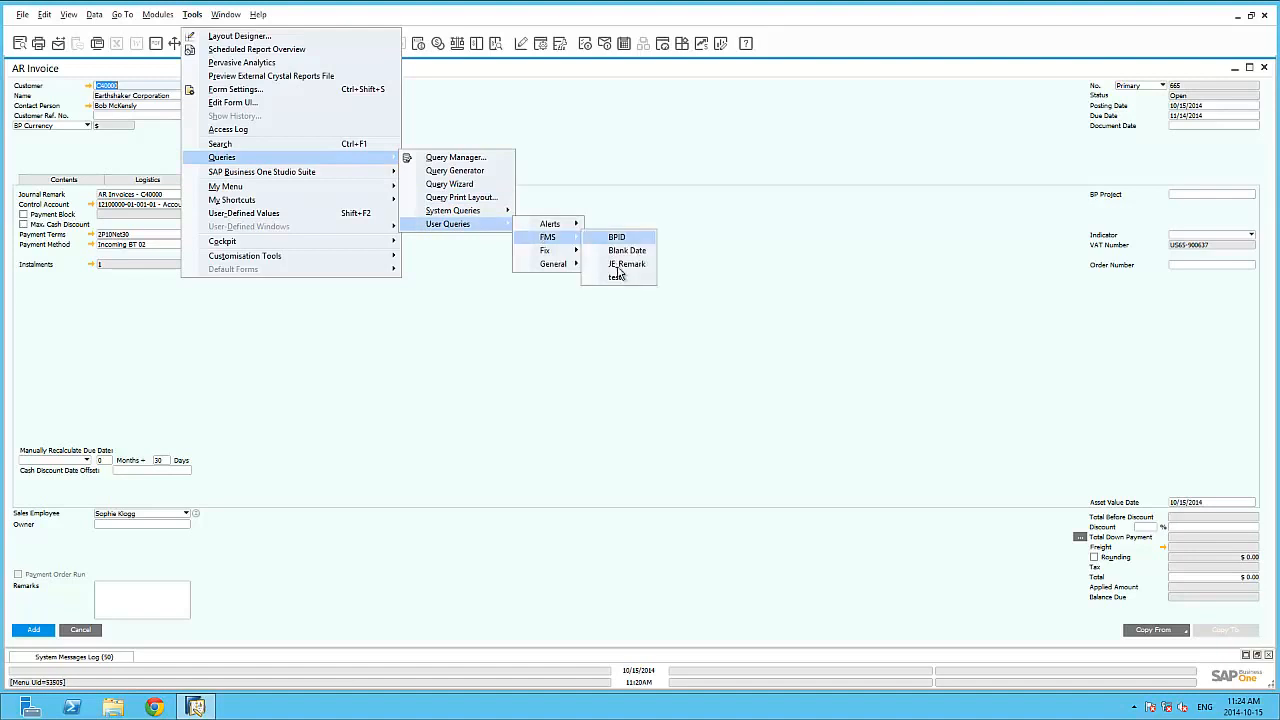
click(619, 265)
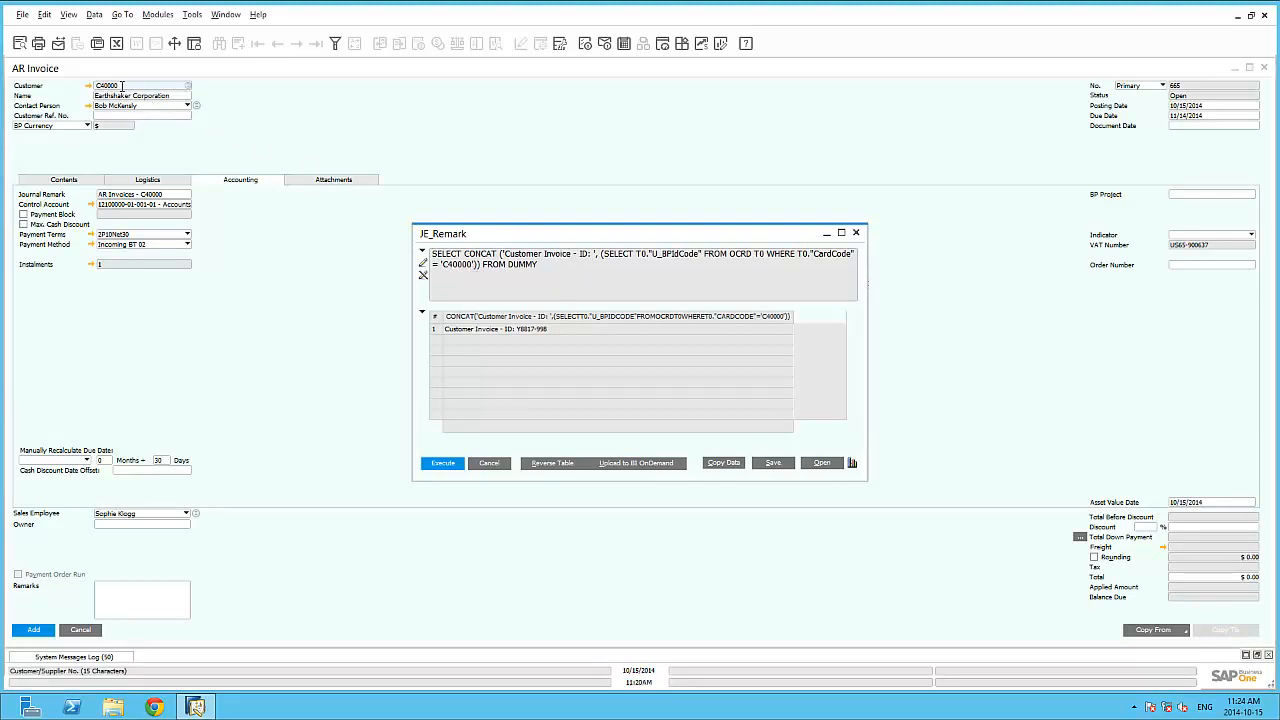
Close the query result and assign the JE_Remark saved query from the FMS category to the invoice's Journal Remark field.
click(488, 464)
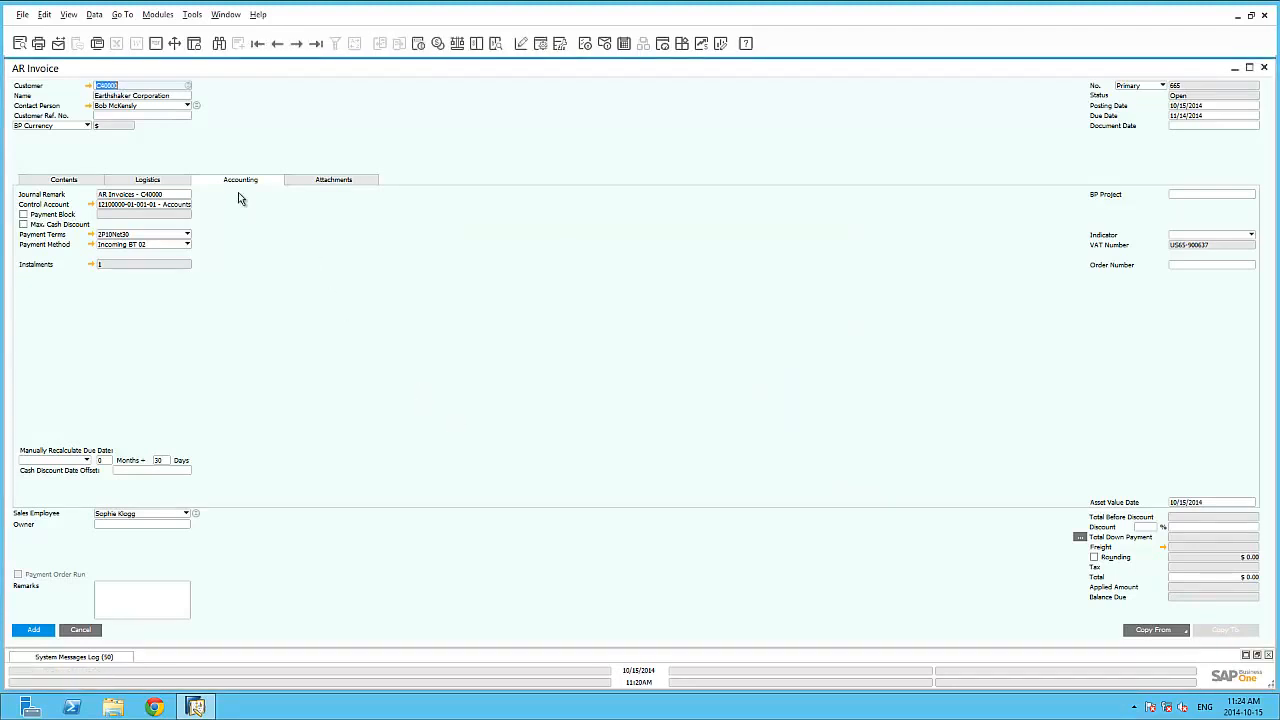
click(175, 195)
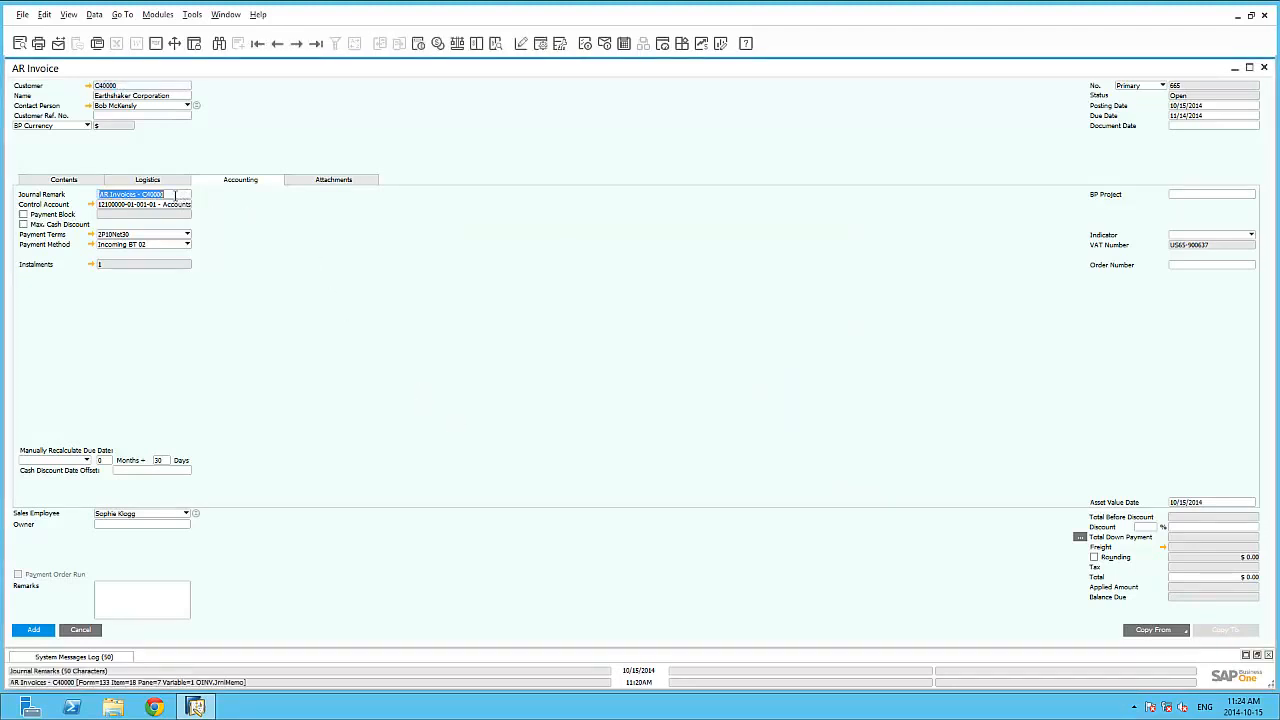
key(alt+shift+F2)
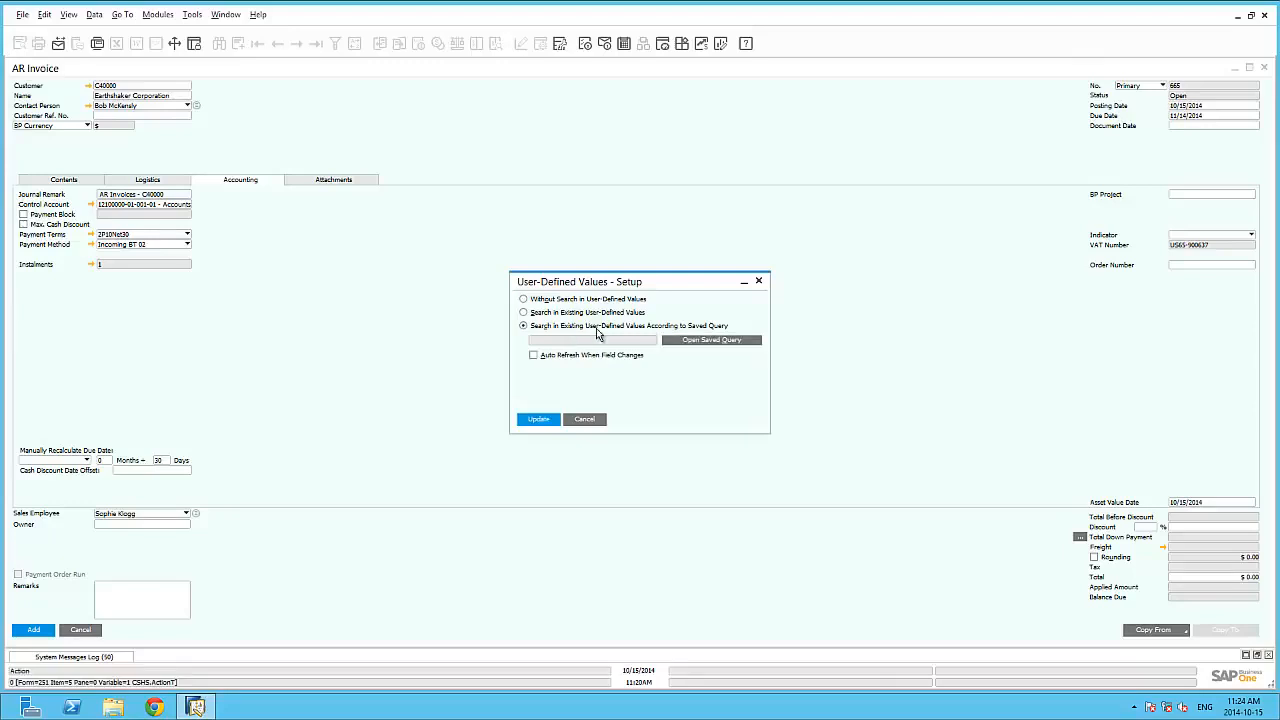
click(706, 340)
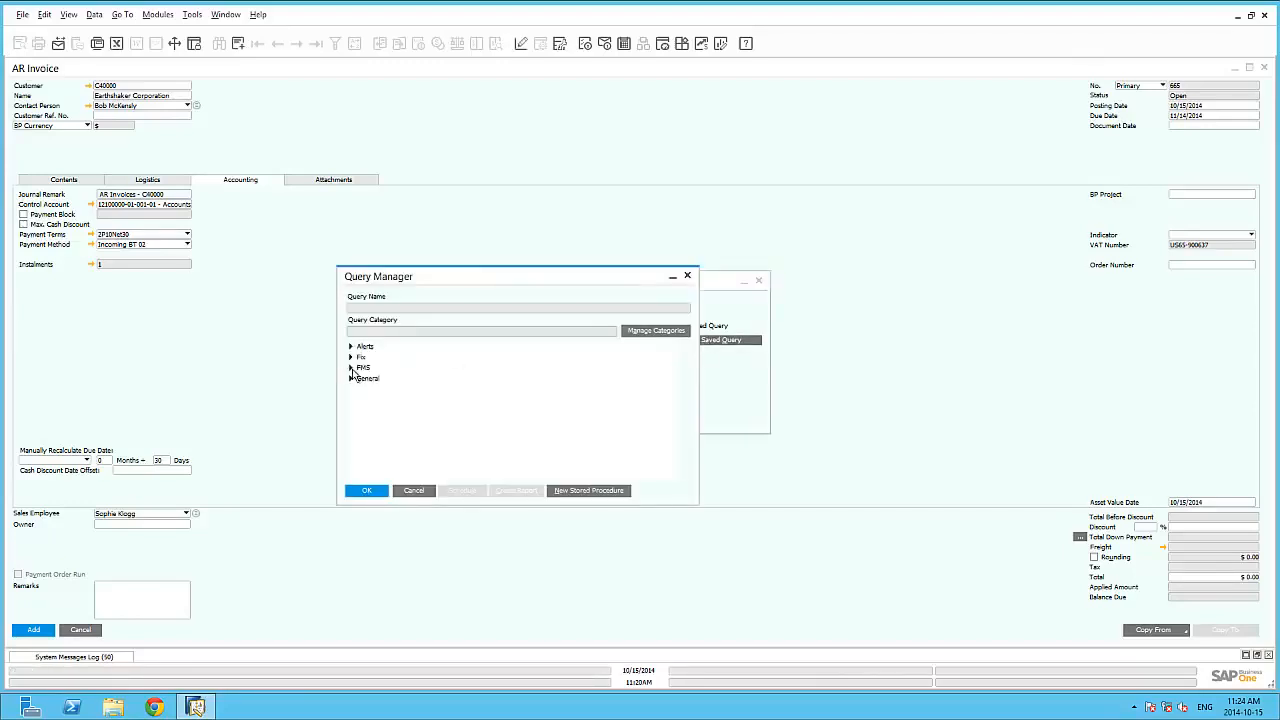
click(351, 368)
click(370, 400)
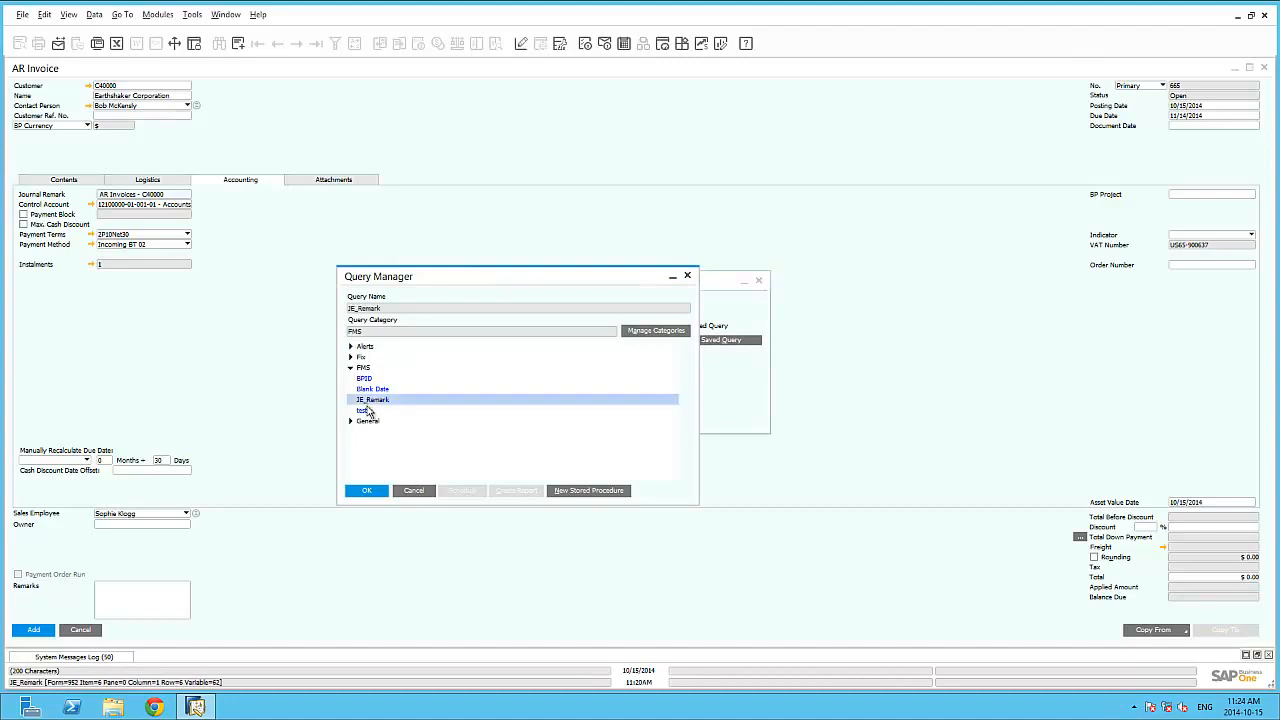
click(366, 490)
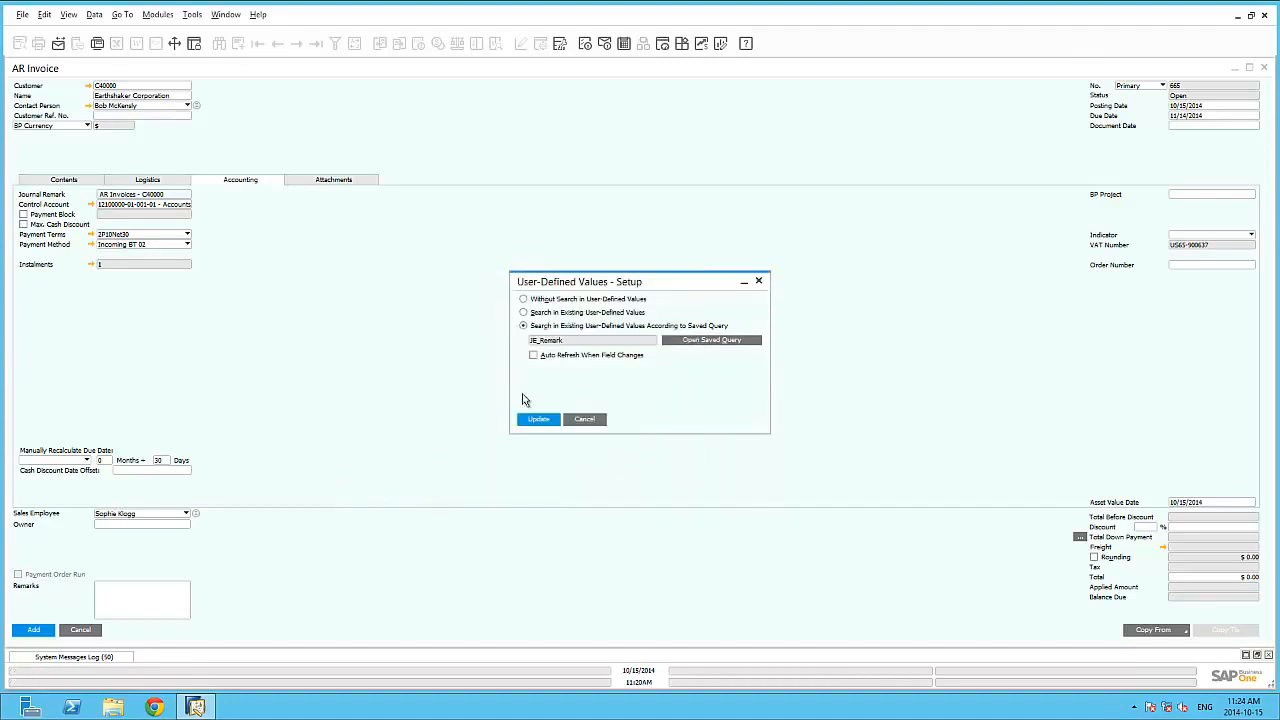
Make the Journal Remark query refresh automatically when Document Date changes, display saved user-defined values, and update the setup.
click(533, 355)
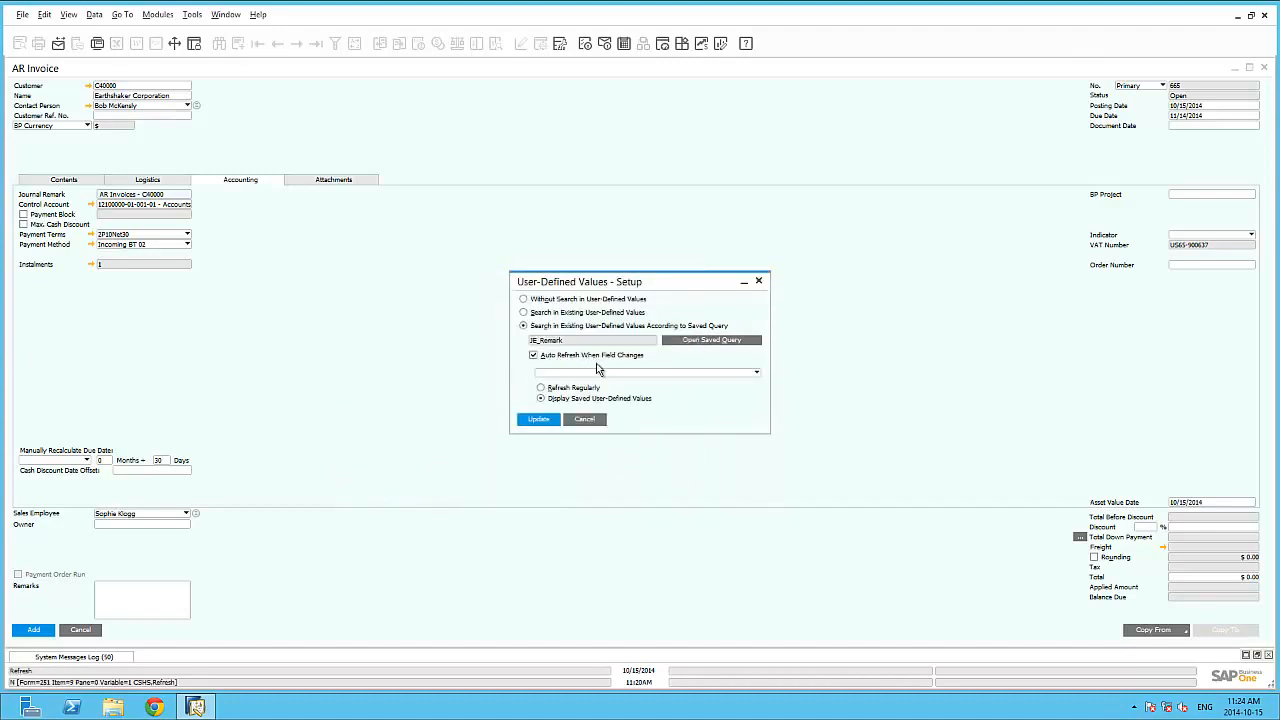
click(595, 373)
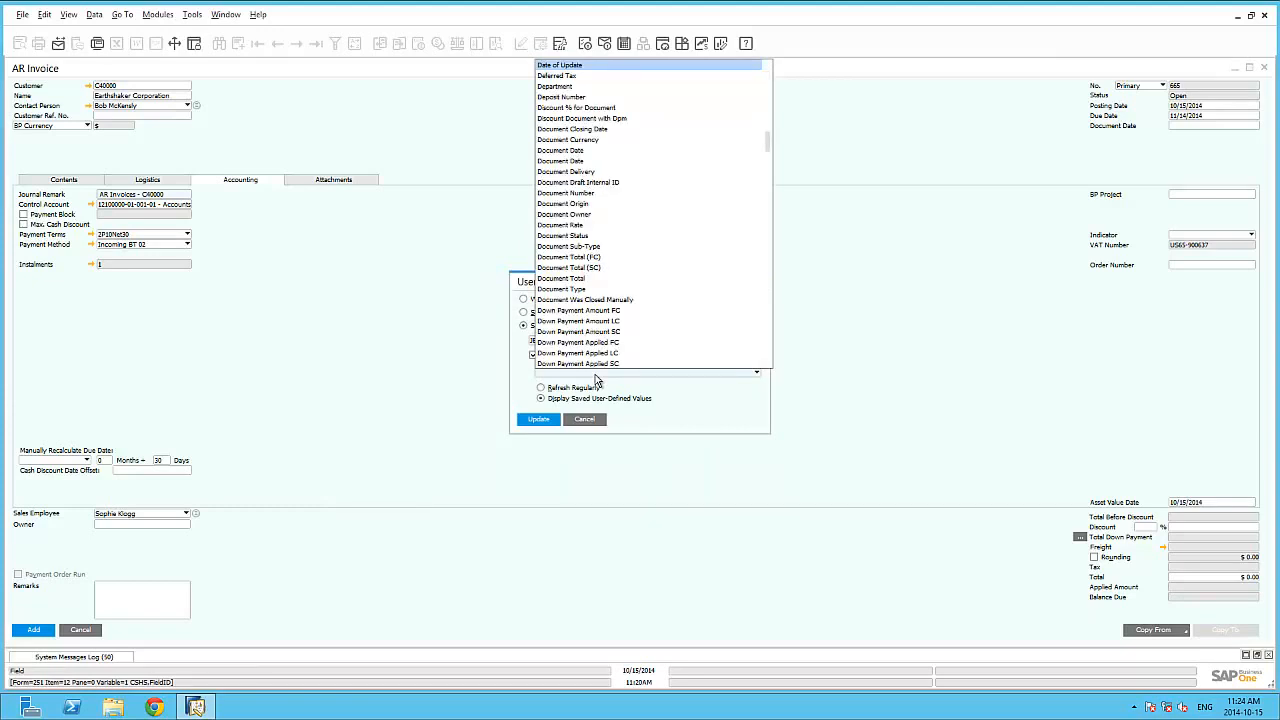
click(581, 162)
click(553, 420)
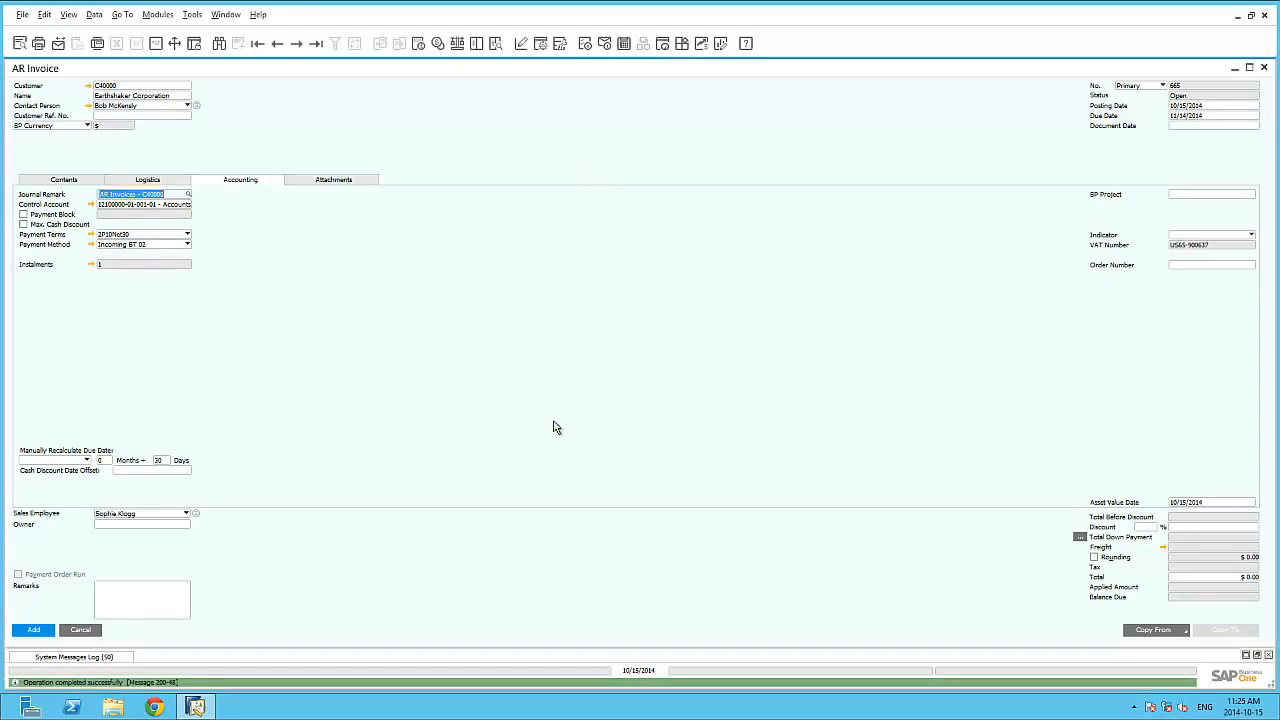
Discard the open invoice and start a new AR Invoice for Earthshaker Corporation.
click(80, 629)
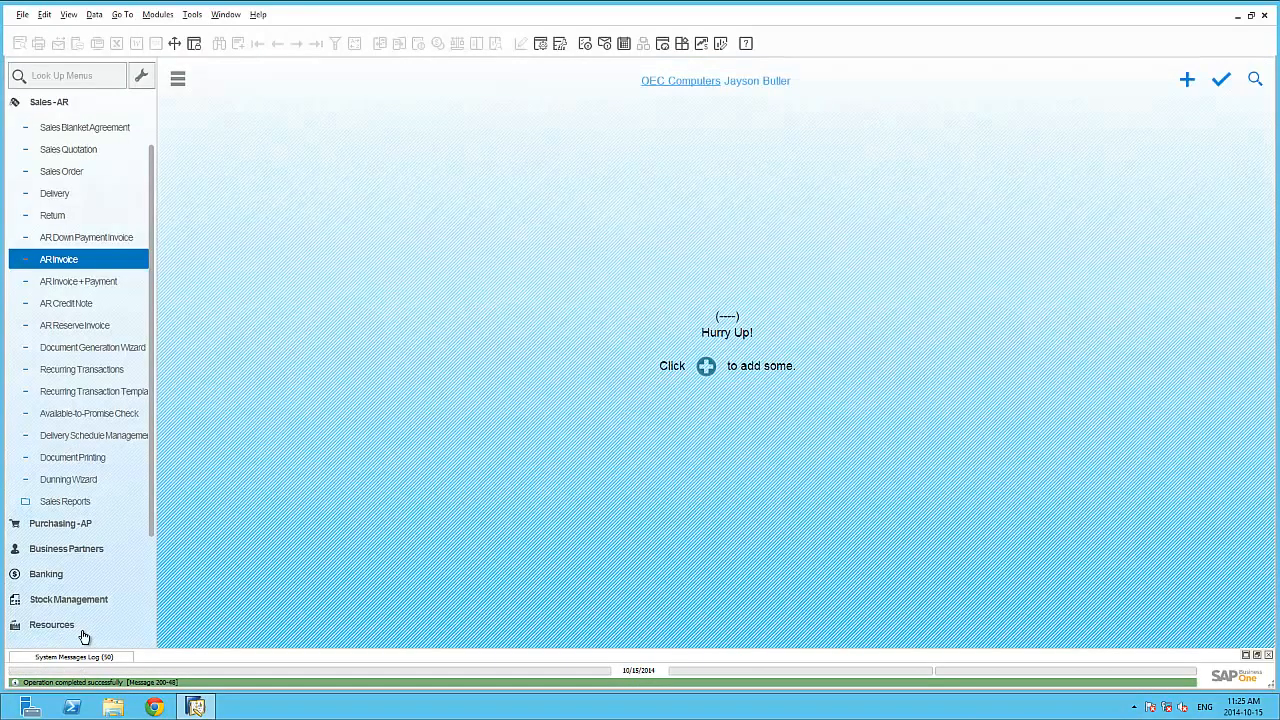
click(86, 262)
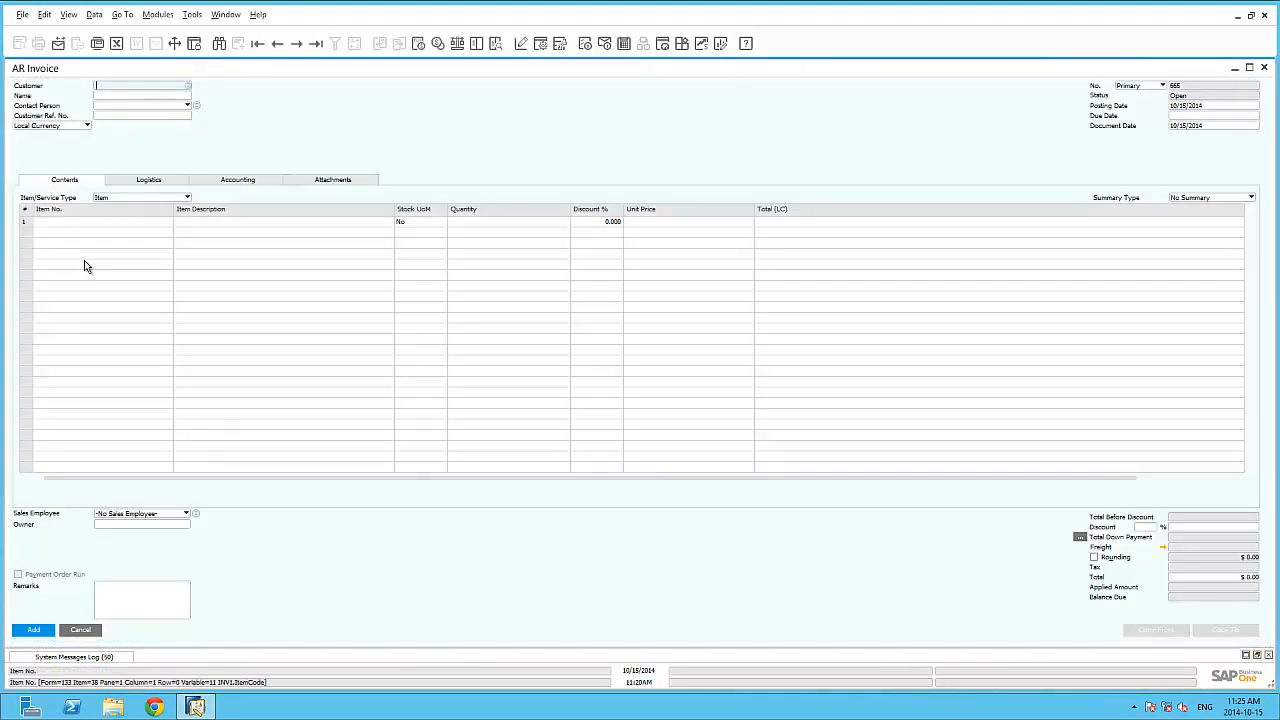
key(Tab)
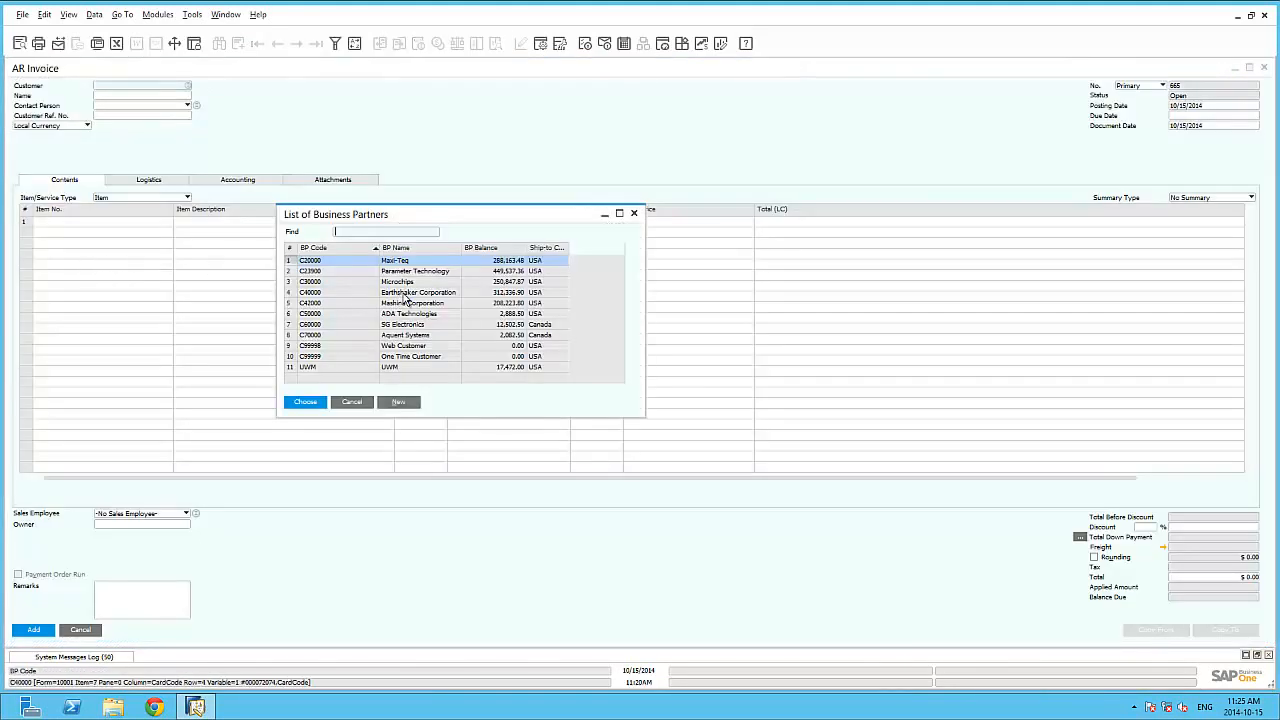
double_click(405, 292)
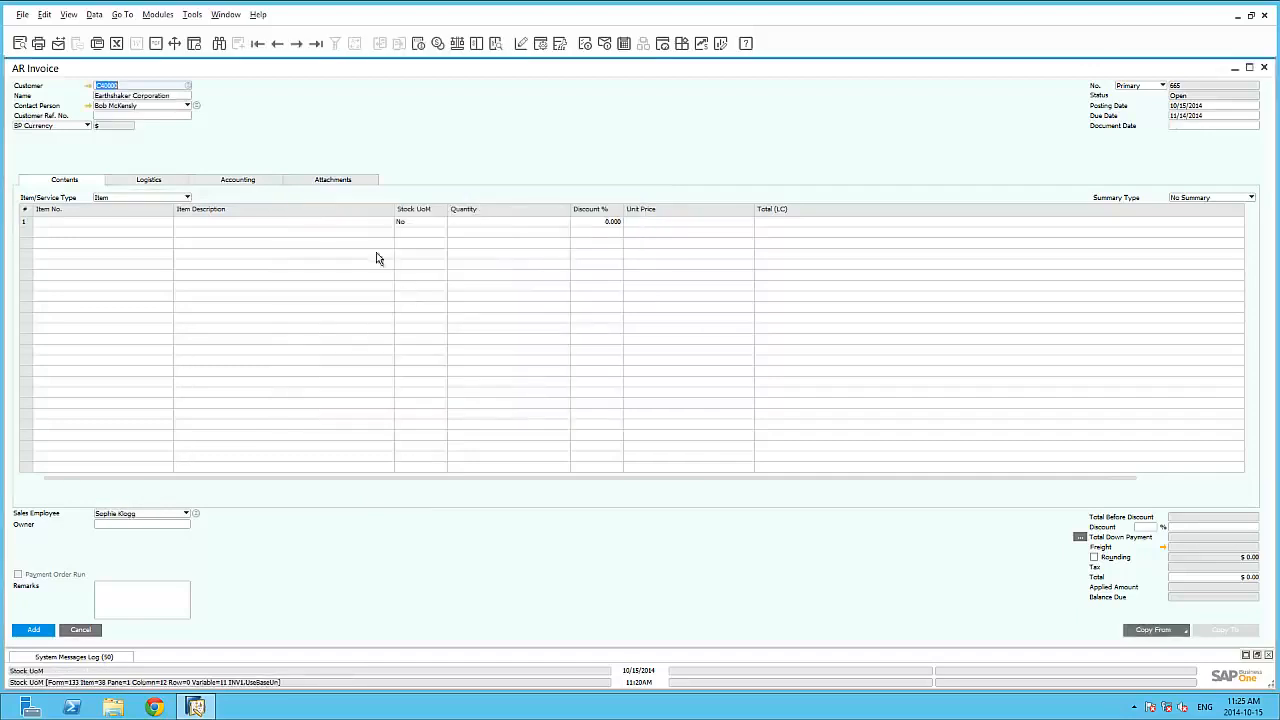
Show the invoice's accounting details and set the Document Date to 10/13/2014 to trigger the Journal Remark query.
click(253, 183)
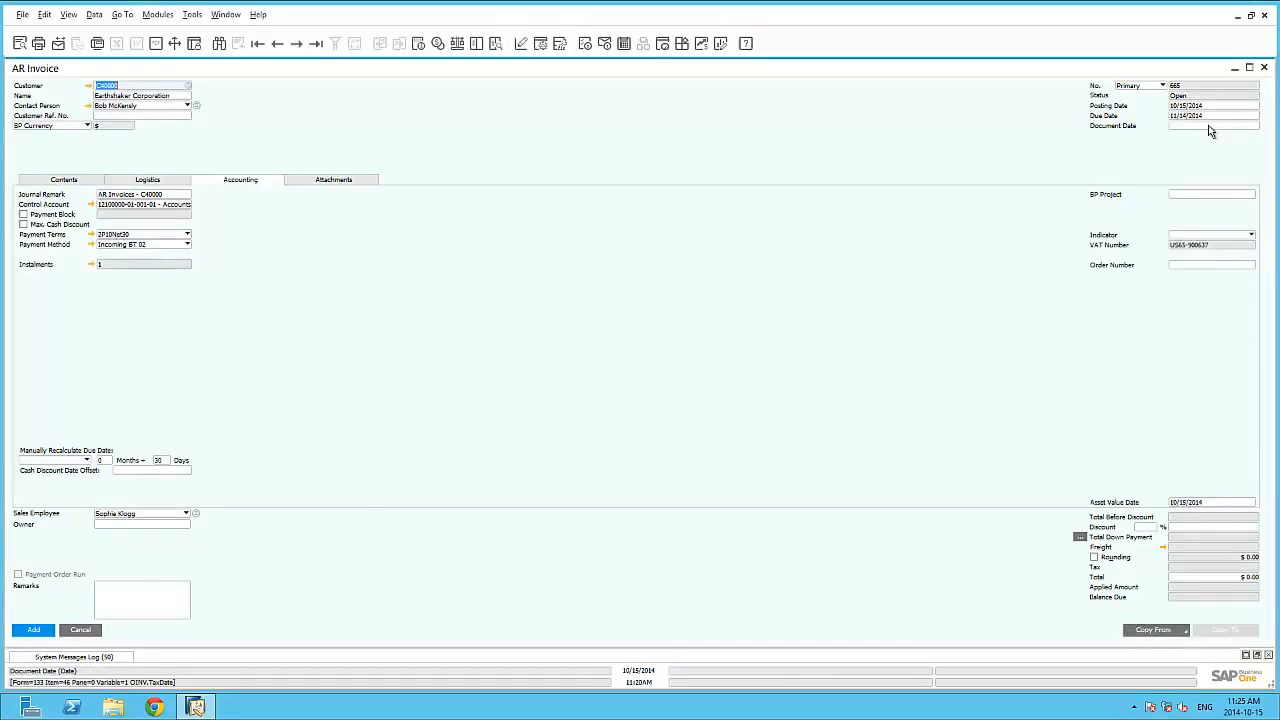
click(1209, 125)
key(Tab)
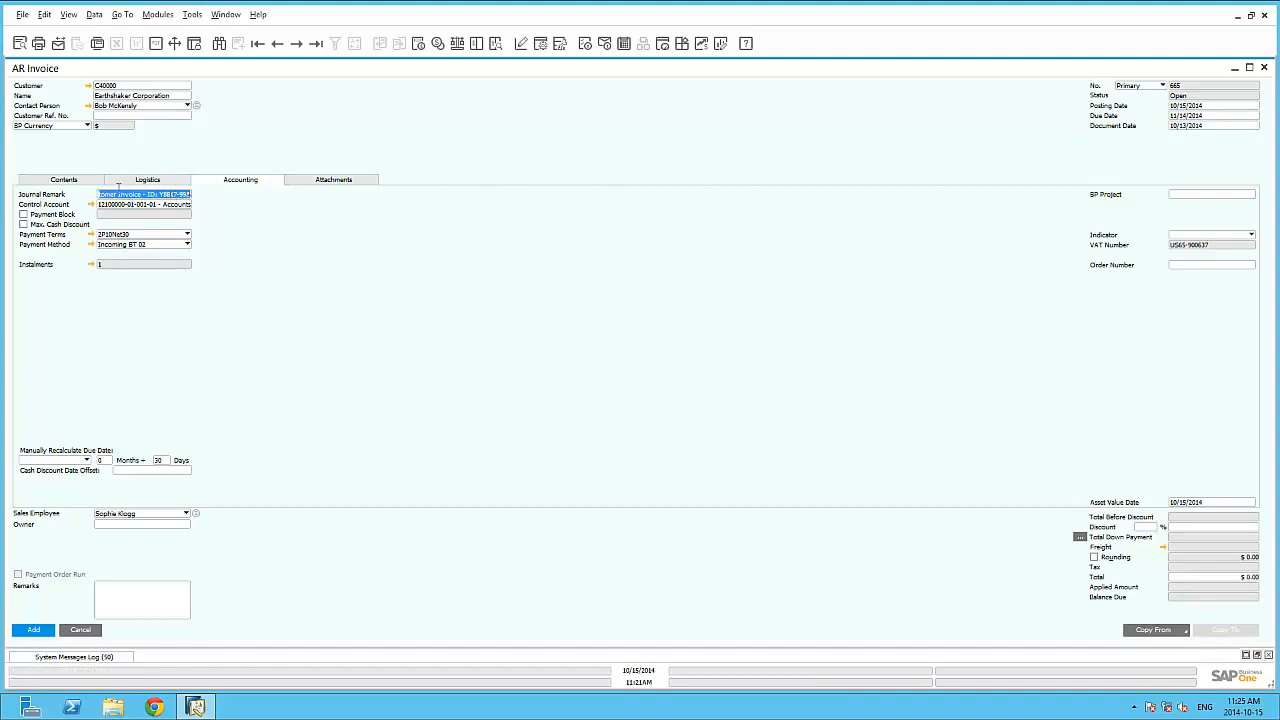
Enter item C00005 WLAN Card in the first invoice row and add the AR Invoice, accepting that it becomes unchangeable.
click(64, 180)
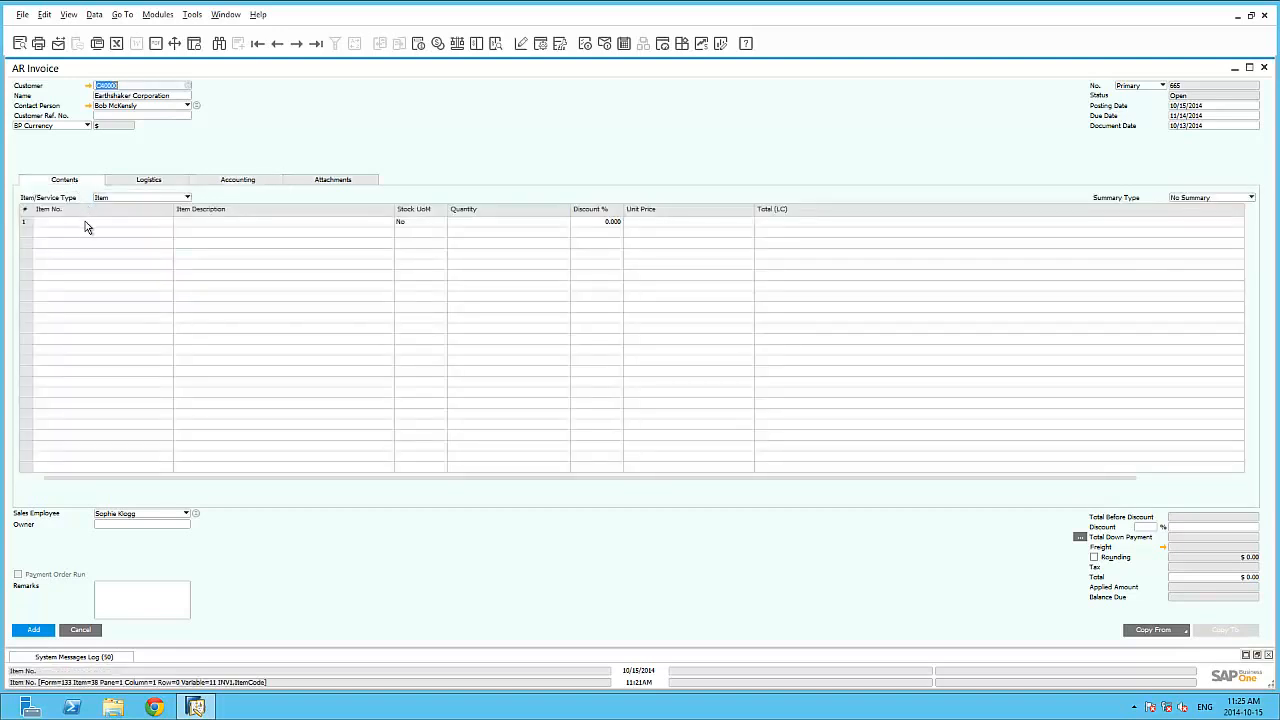
click(85, 221)
key(Tab)
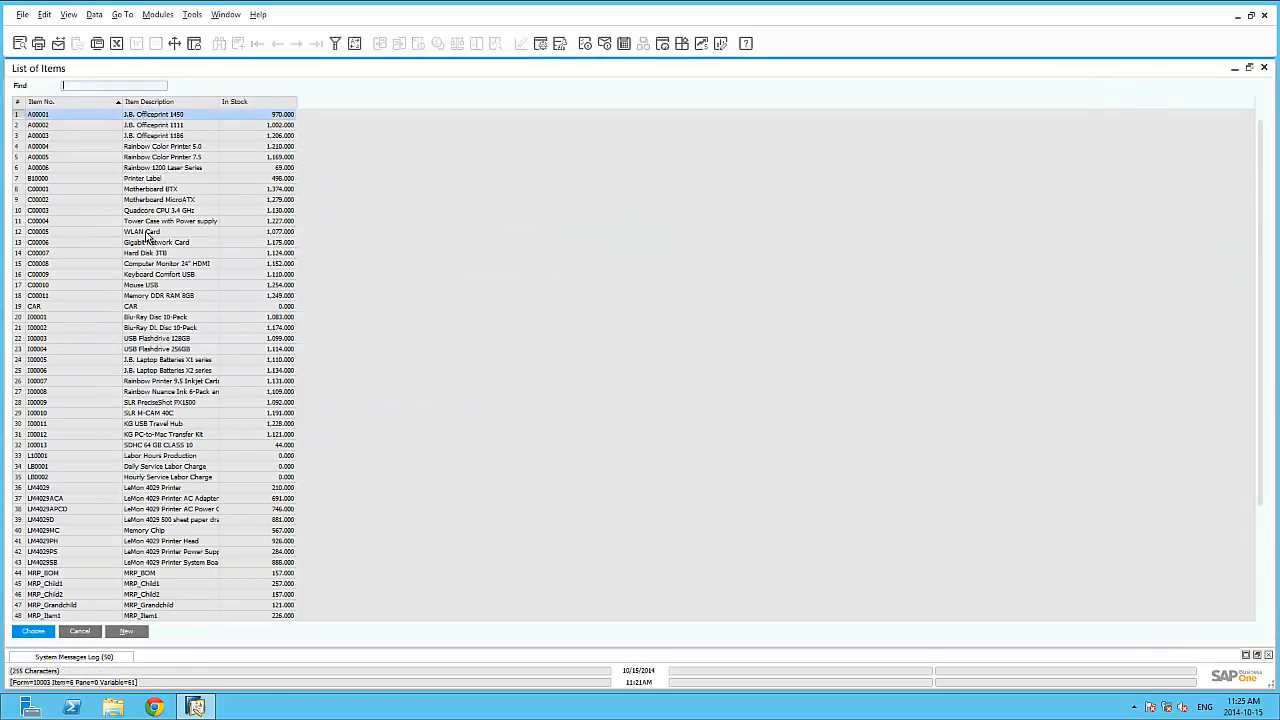
double_click(172, 236)
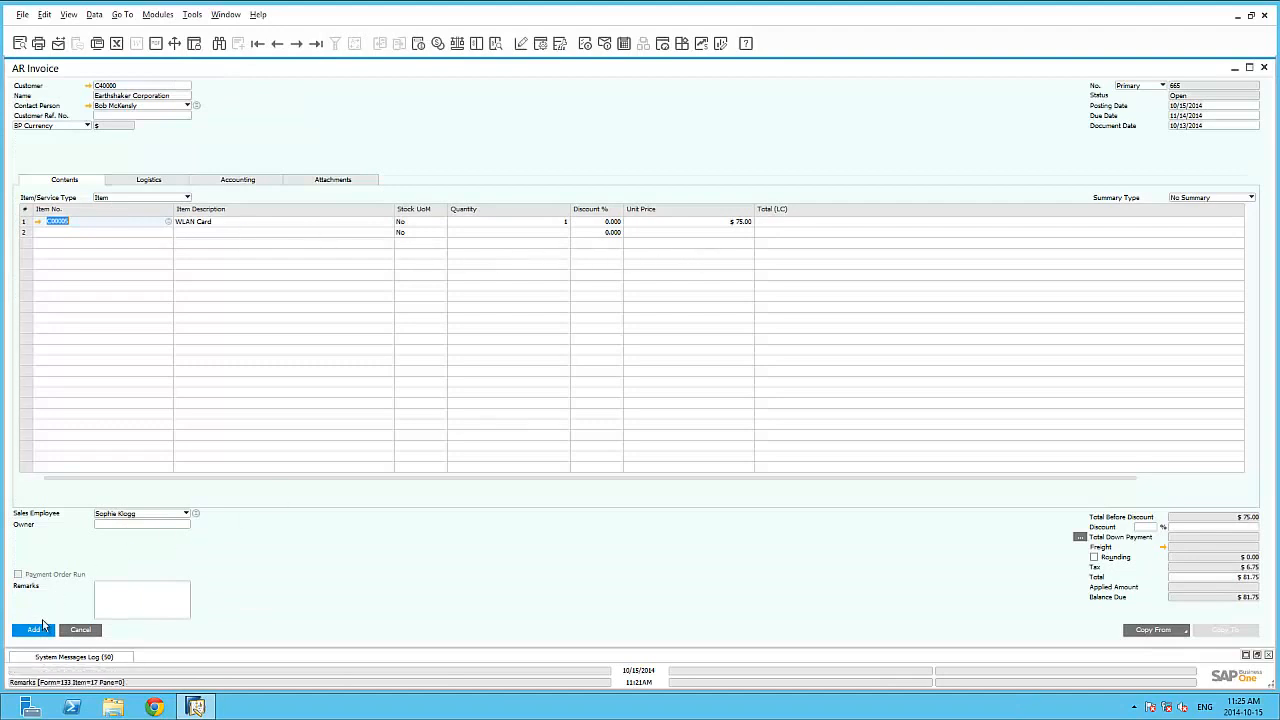
click(31, 628)
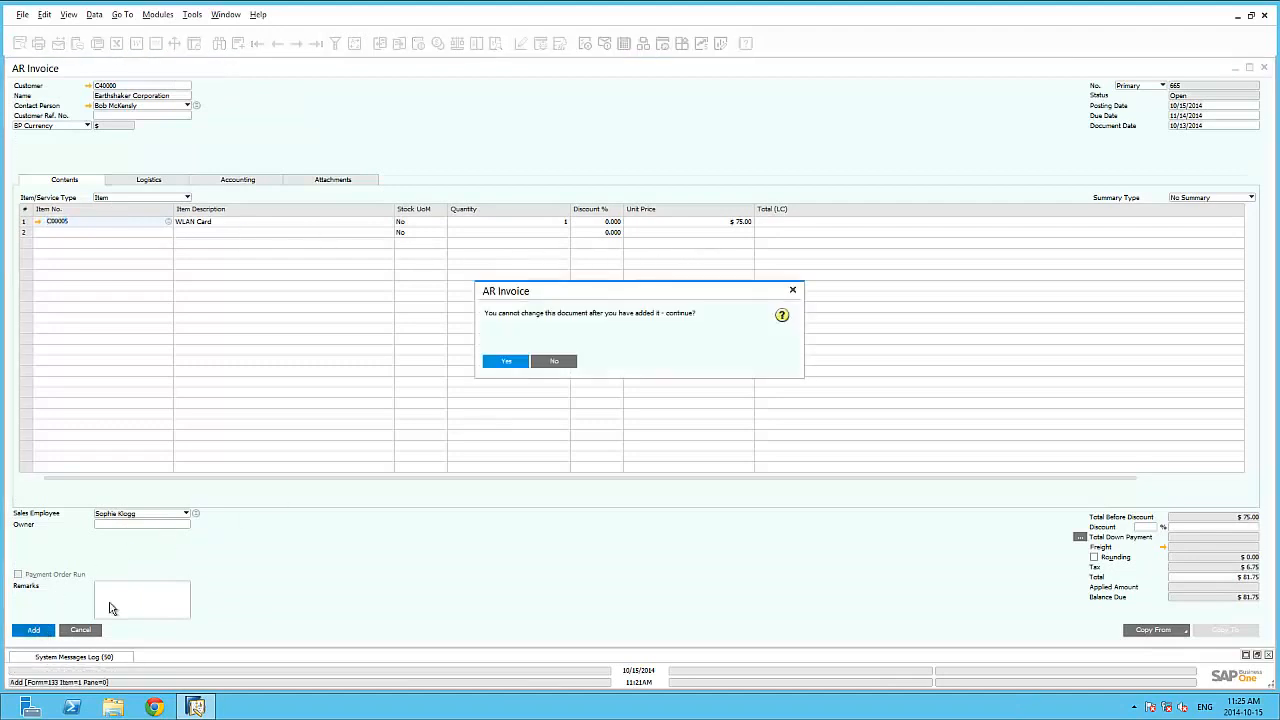
click(506, 361)
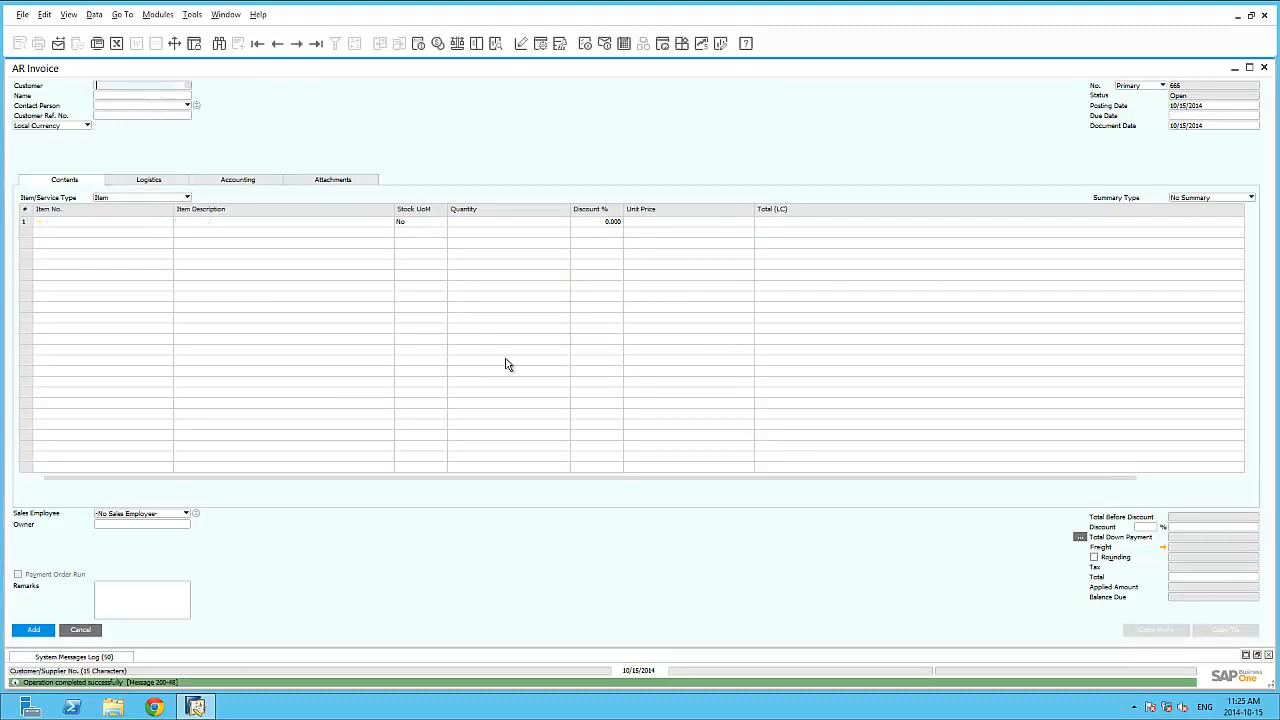
Examine the remark on the last AR Invoice's accounting details and in its linked journal entry, and close both windows.
click(315, 43)
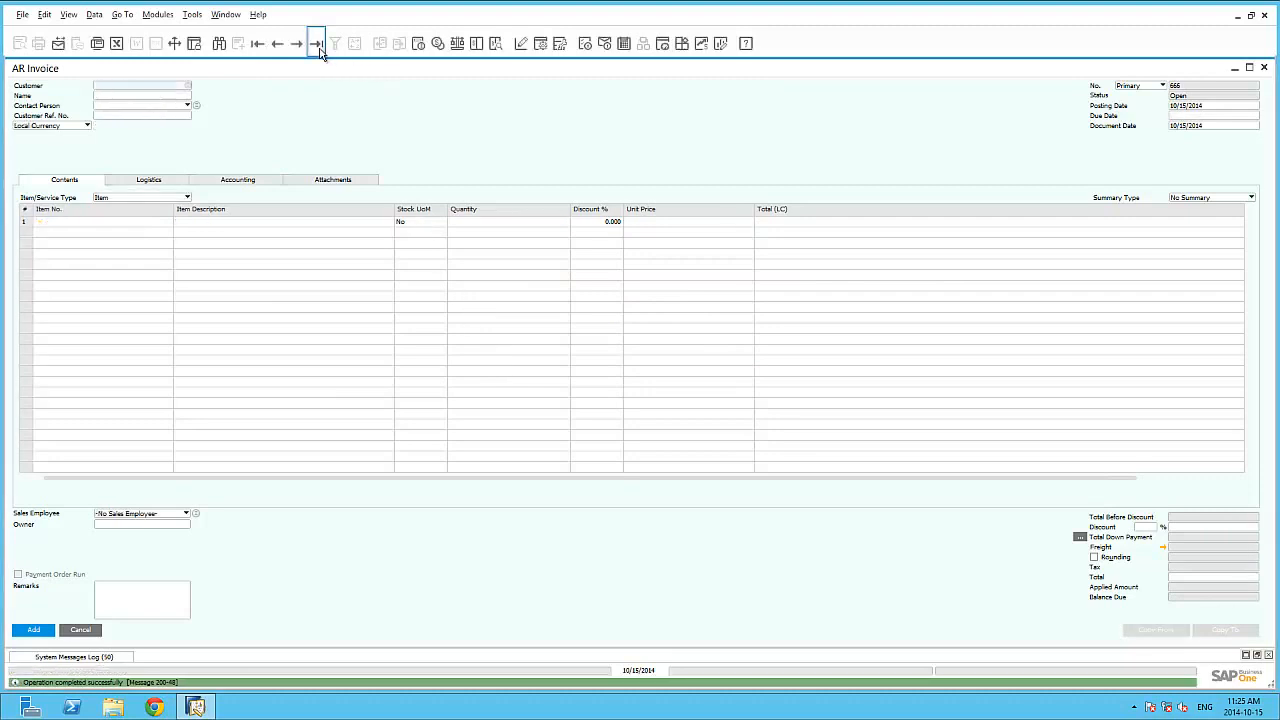
click(246, 185)
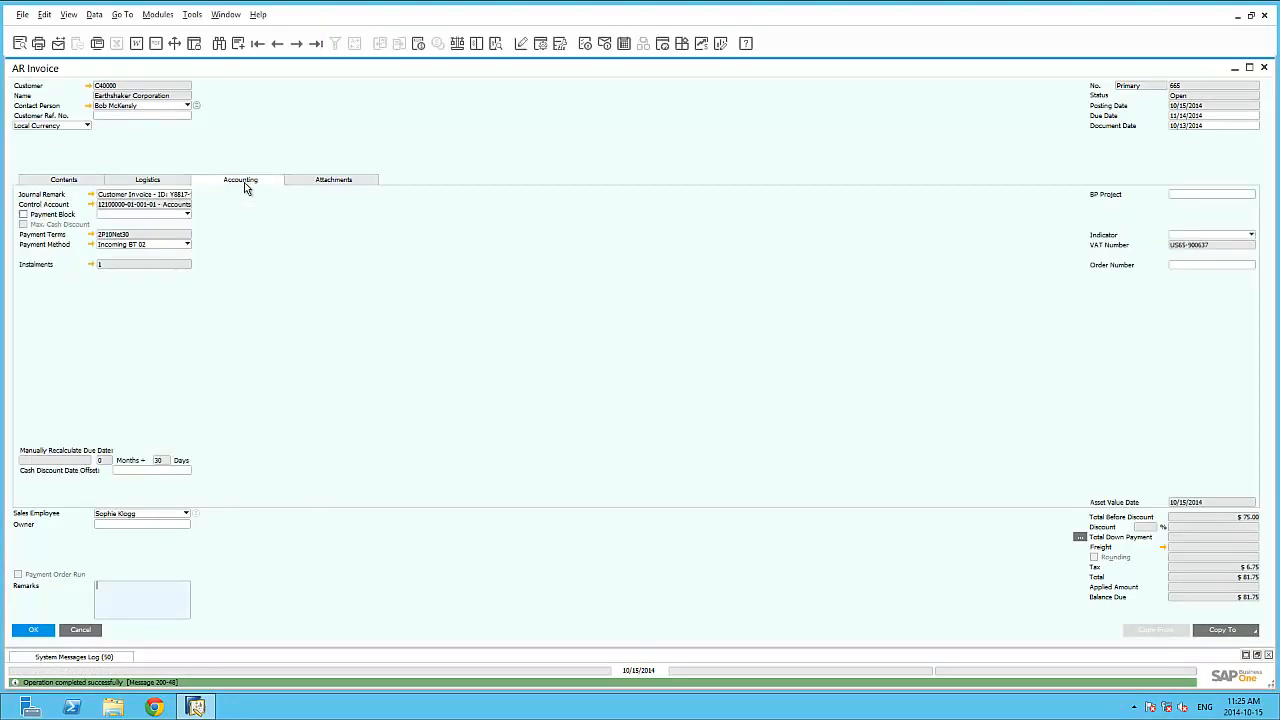
click(91, 195)
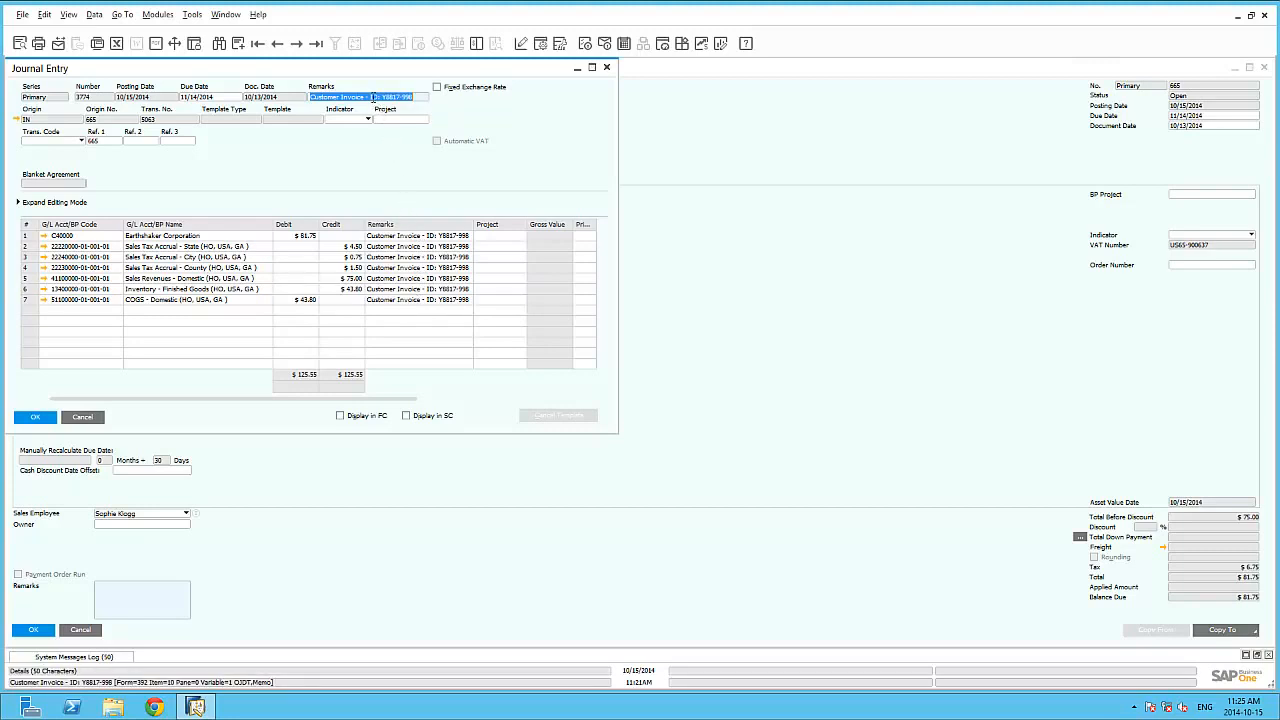
click(83, 417)
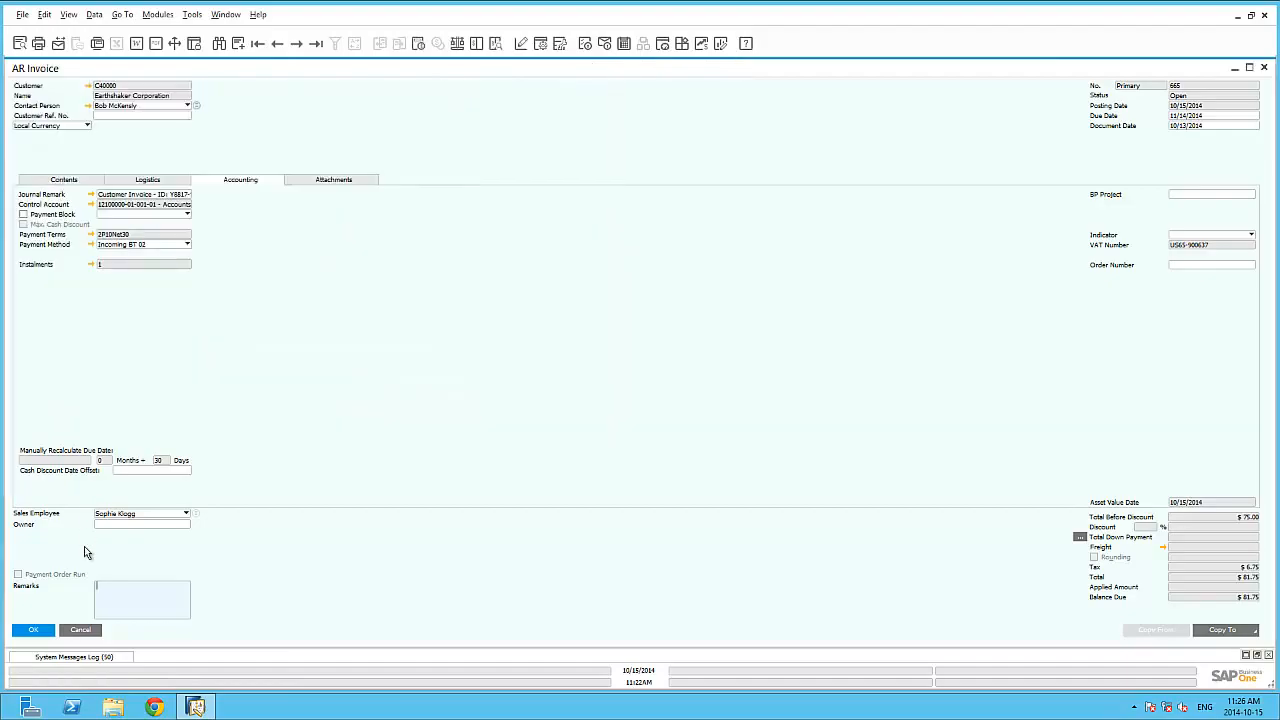
click(90, 630)
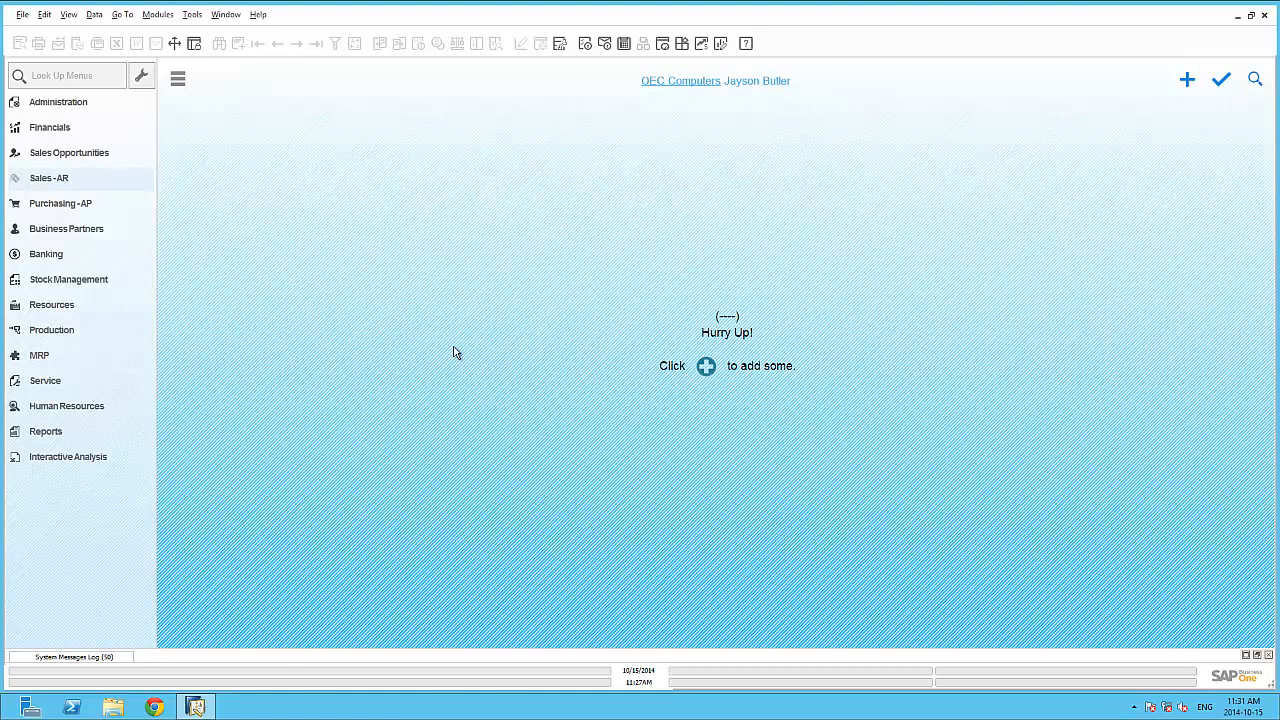
Open the shortcut customisation and allocate F2 to the Sales Quotation window of the Sales - AR module.
click(196, 18)
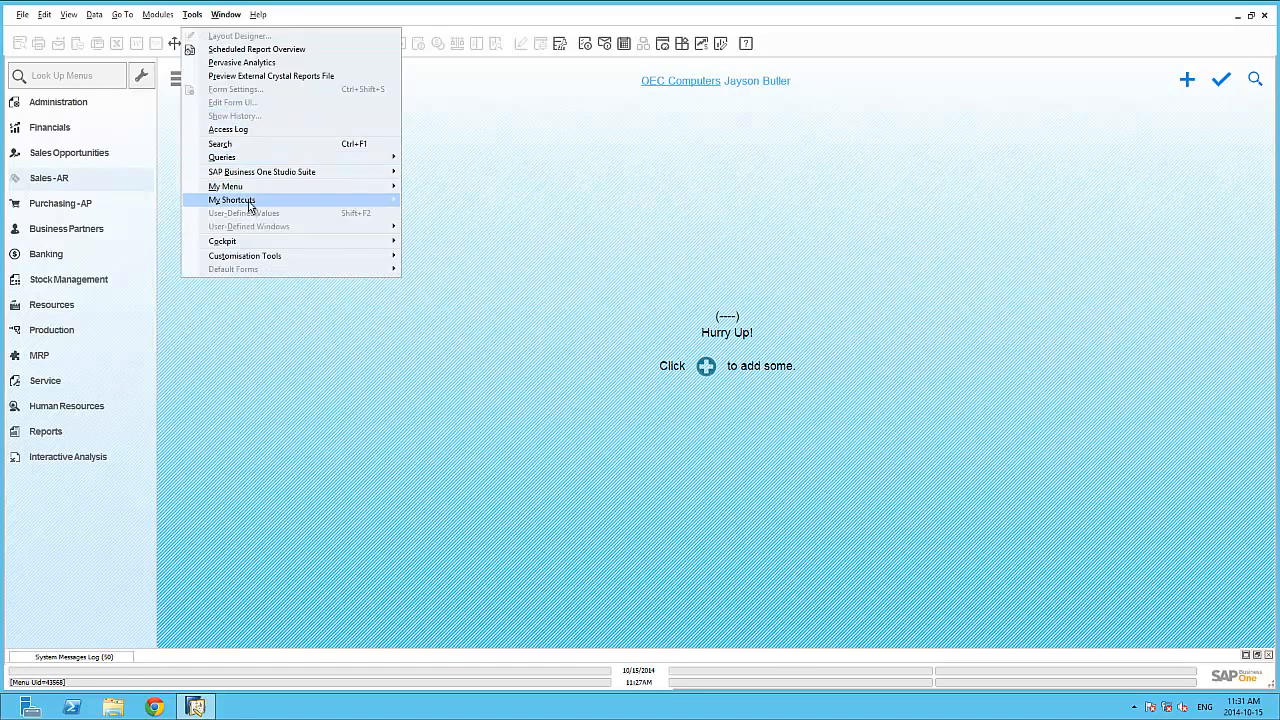
mouse_move(251, 202)
click(444, 214)
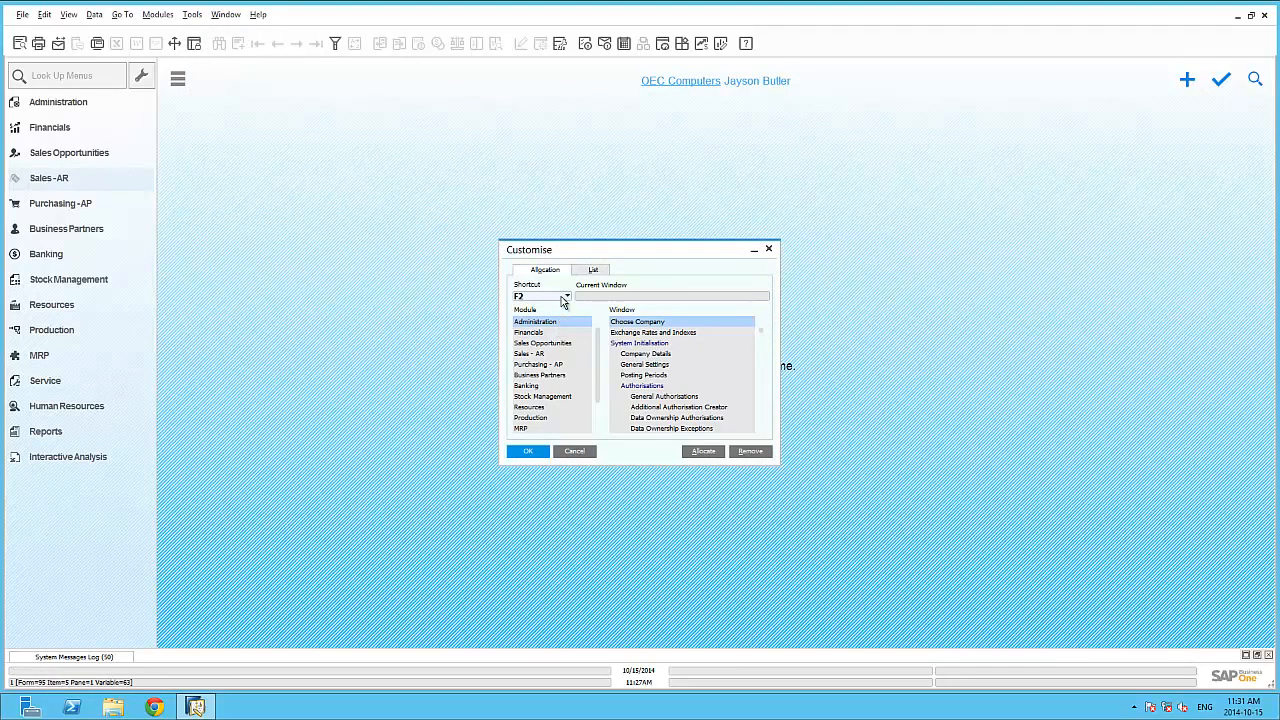
click(566, 296)
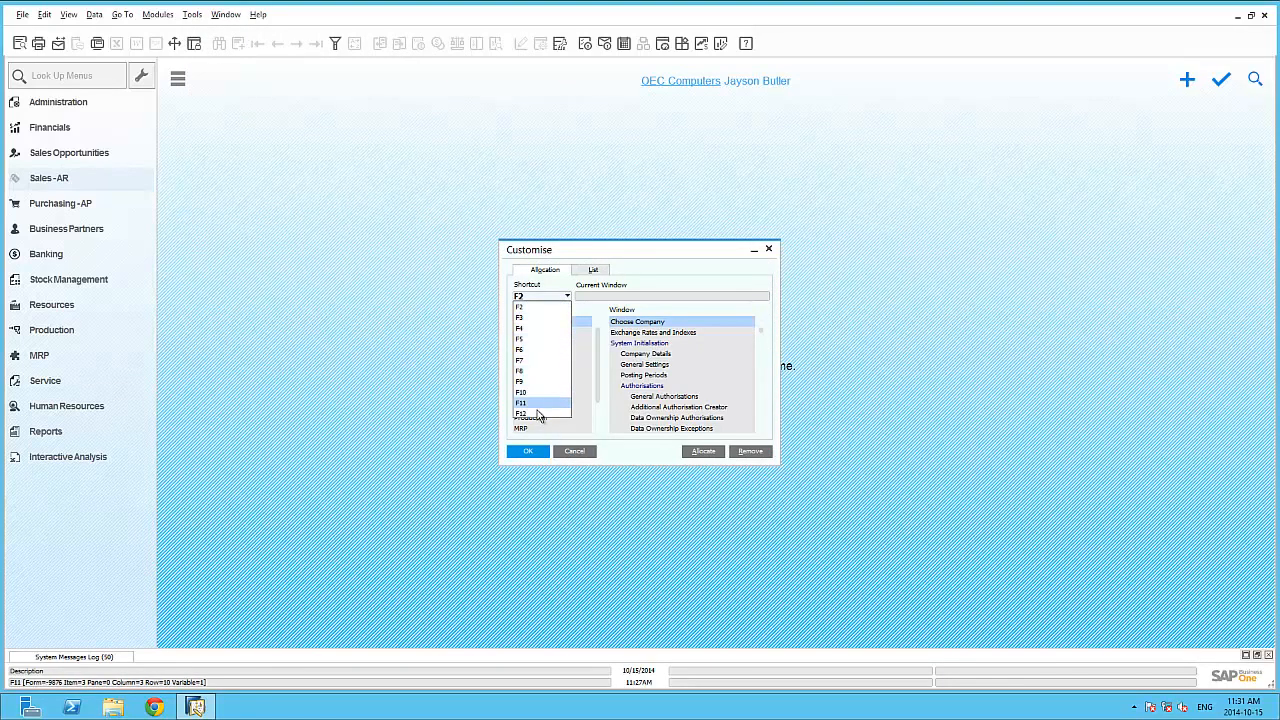
click(548, 299)
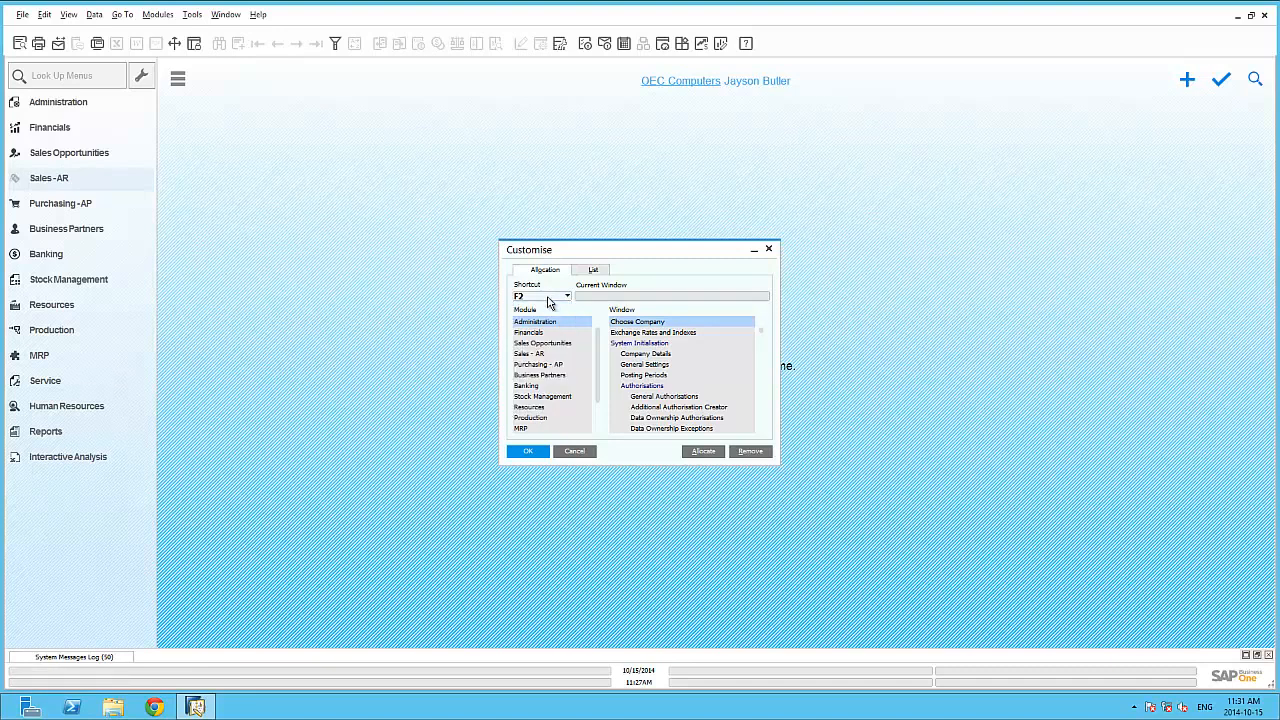
click(553, 356)
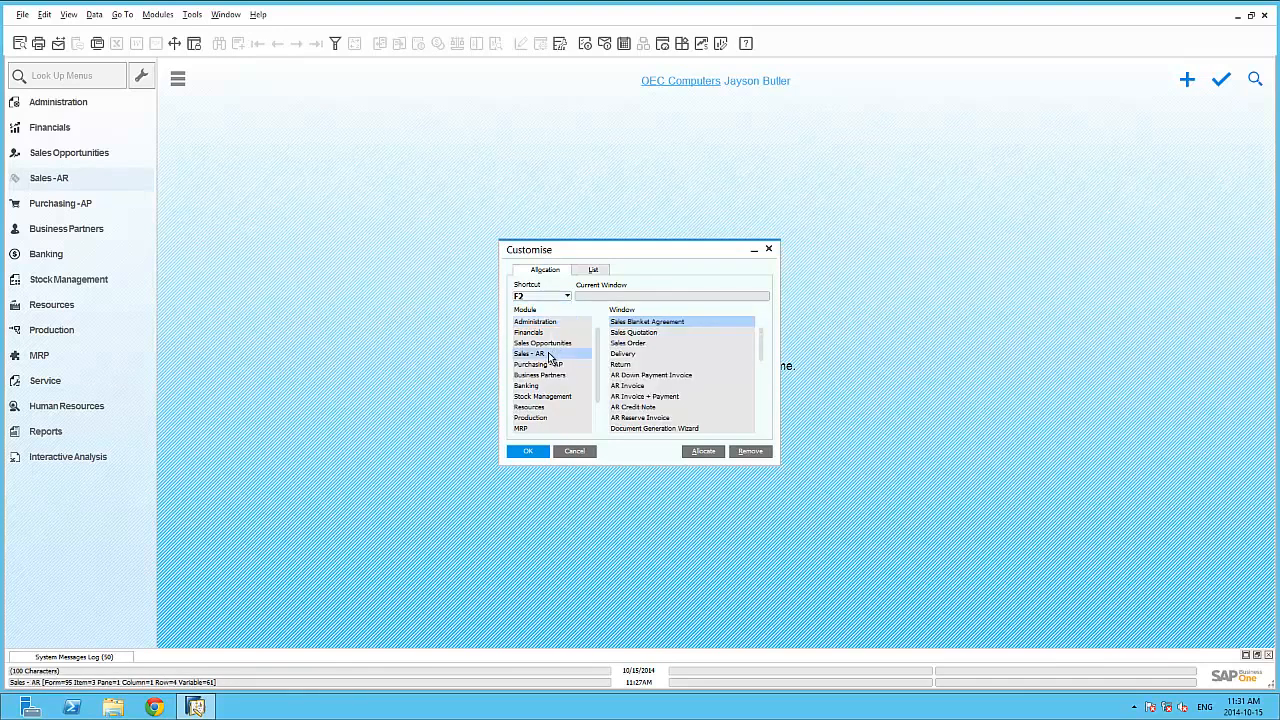
click(636, 333)
click(702, 455)
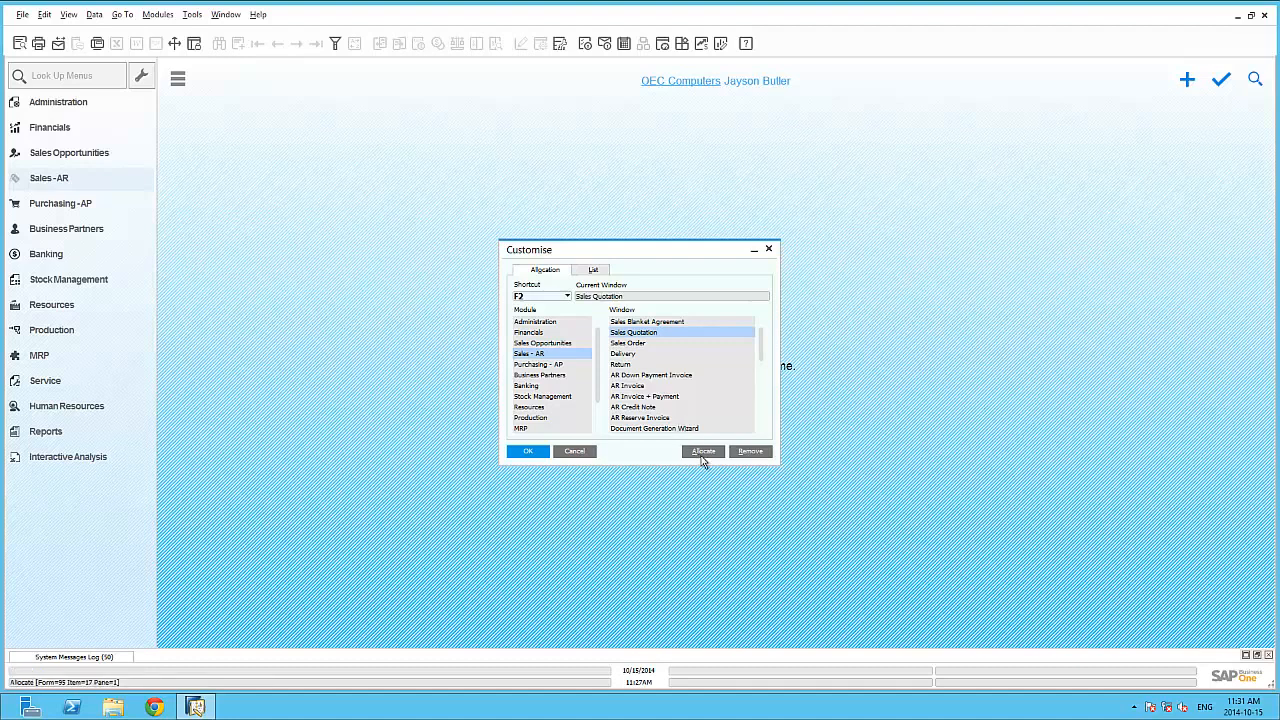
Allocate the F3 shortcut to Business Partner Master Data in the Business Partners module.
click(562, 297)
click(540, 319)
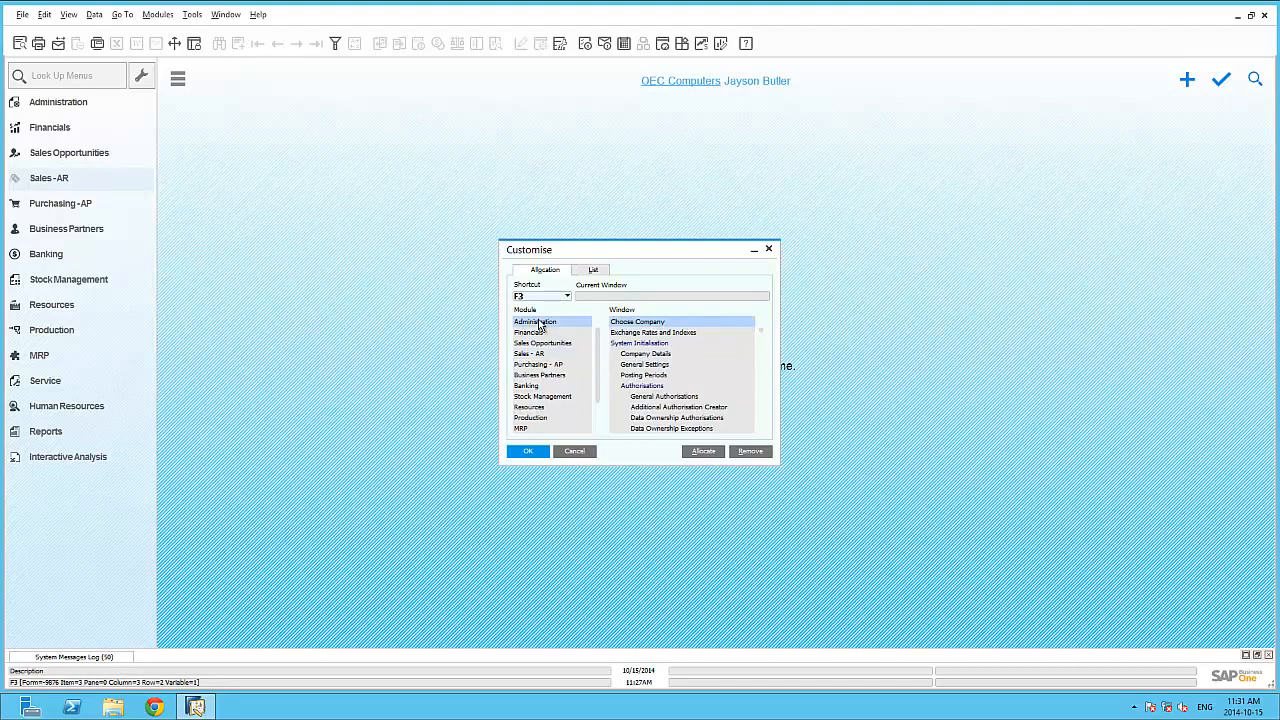
click(540, 376)
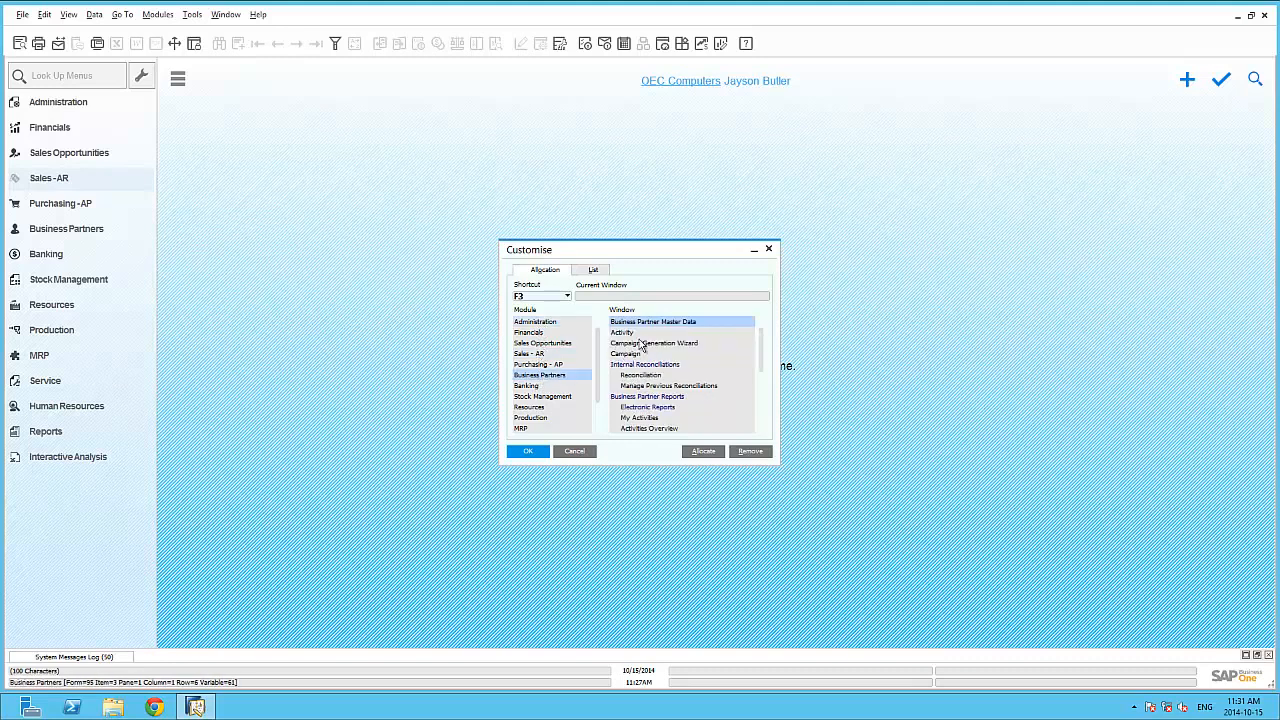
click(703, 452)
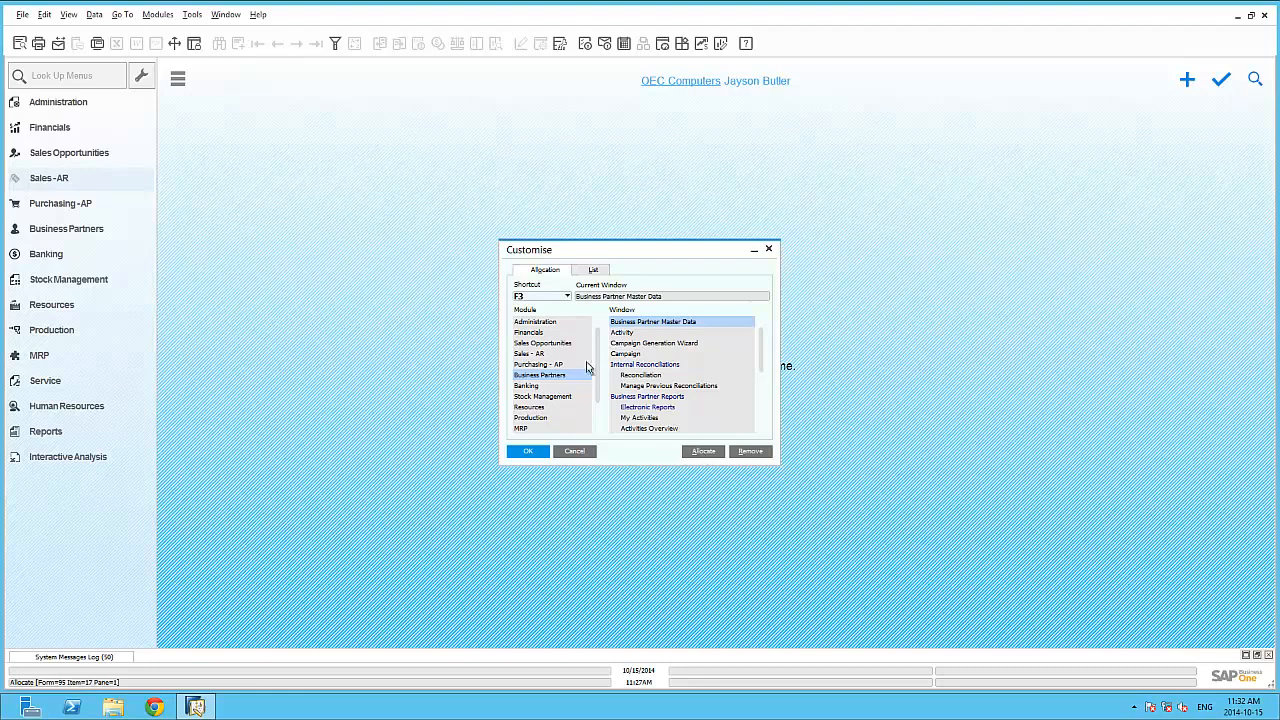
Allocate the F4 shortcut to the Sales Analysis report in the Sales - AR module and confirm the shortcut customisation.
click(545, 300)
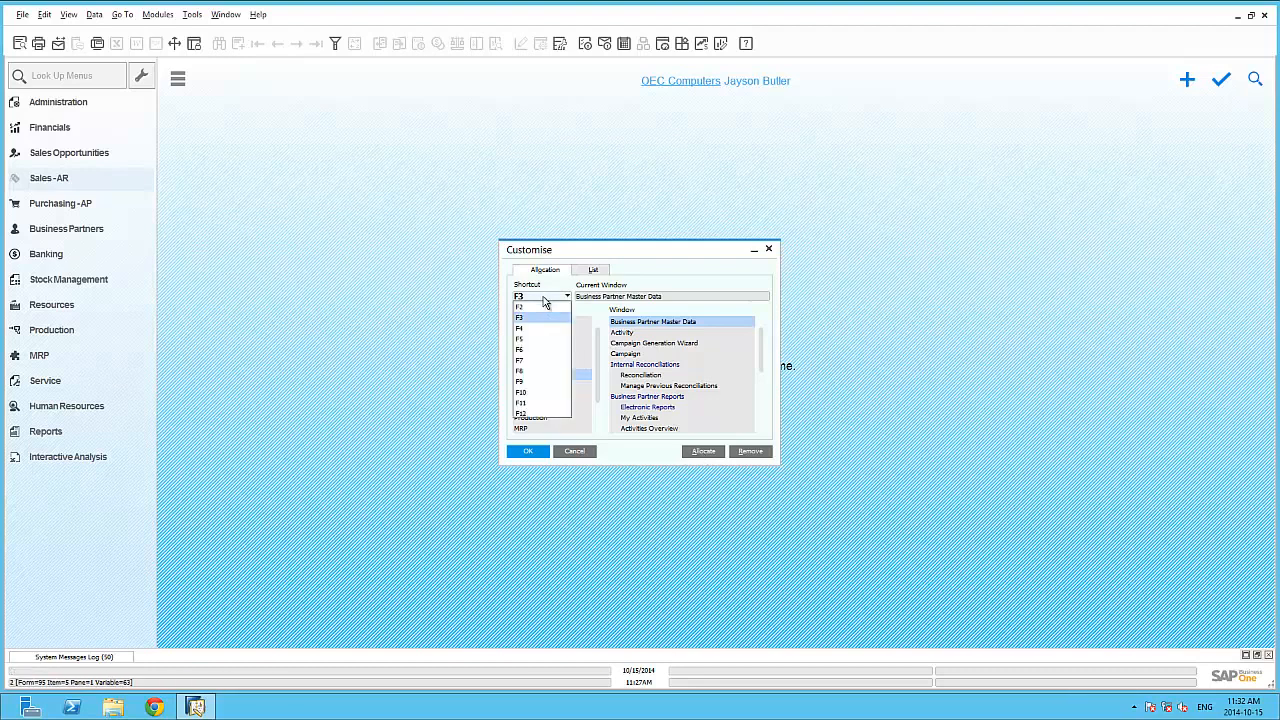
click(537, 332)
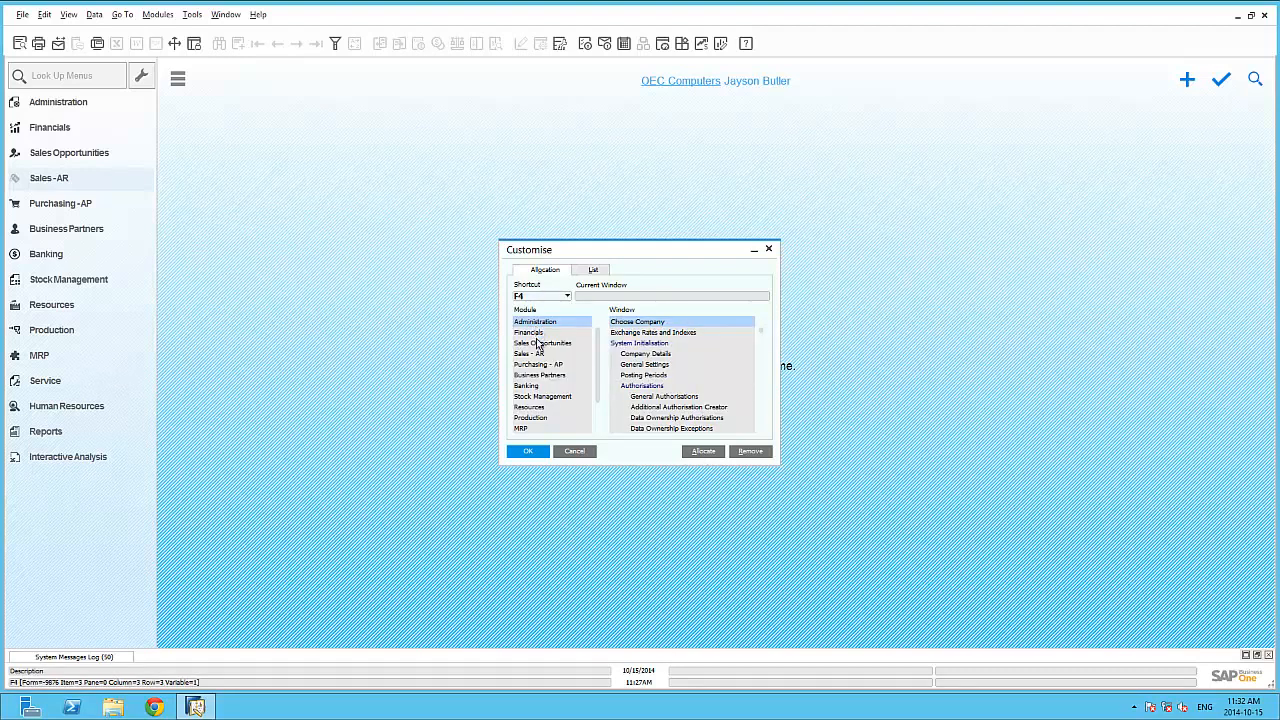
click(530, 354)
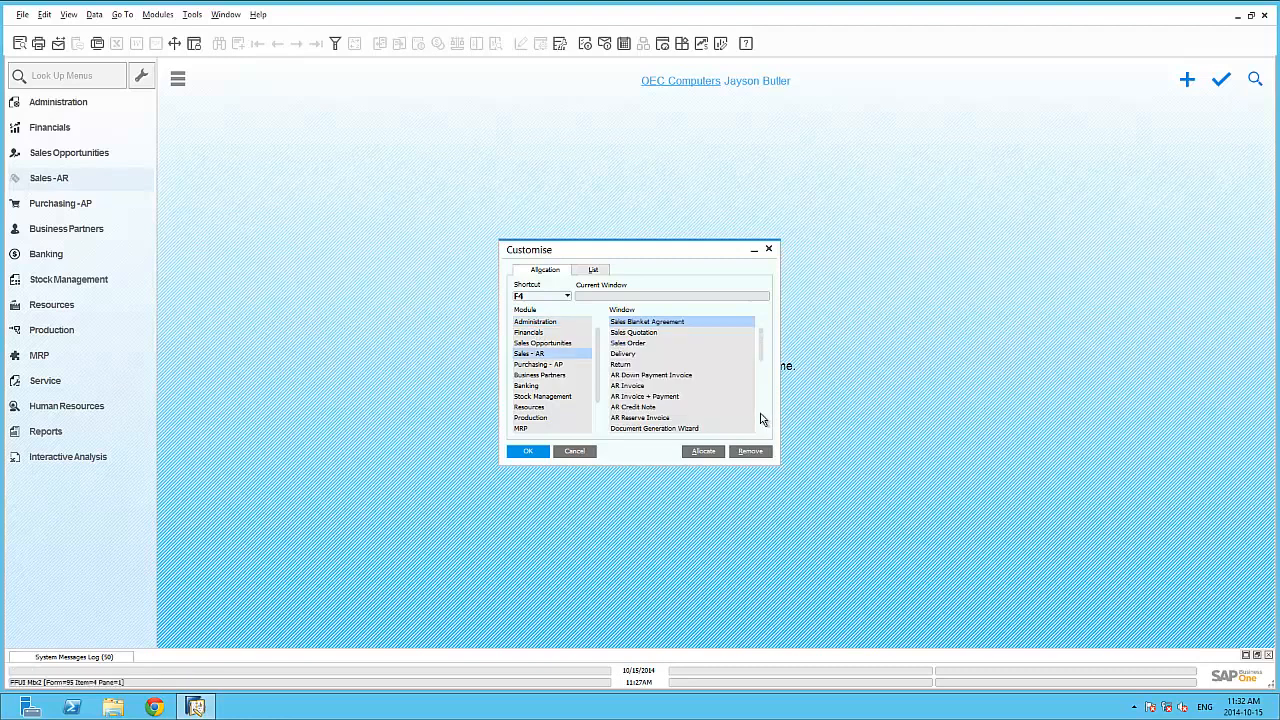
scroll(766, 418, down, 3)
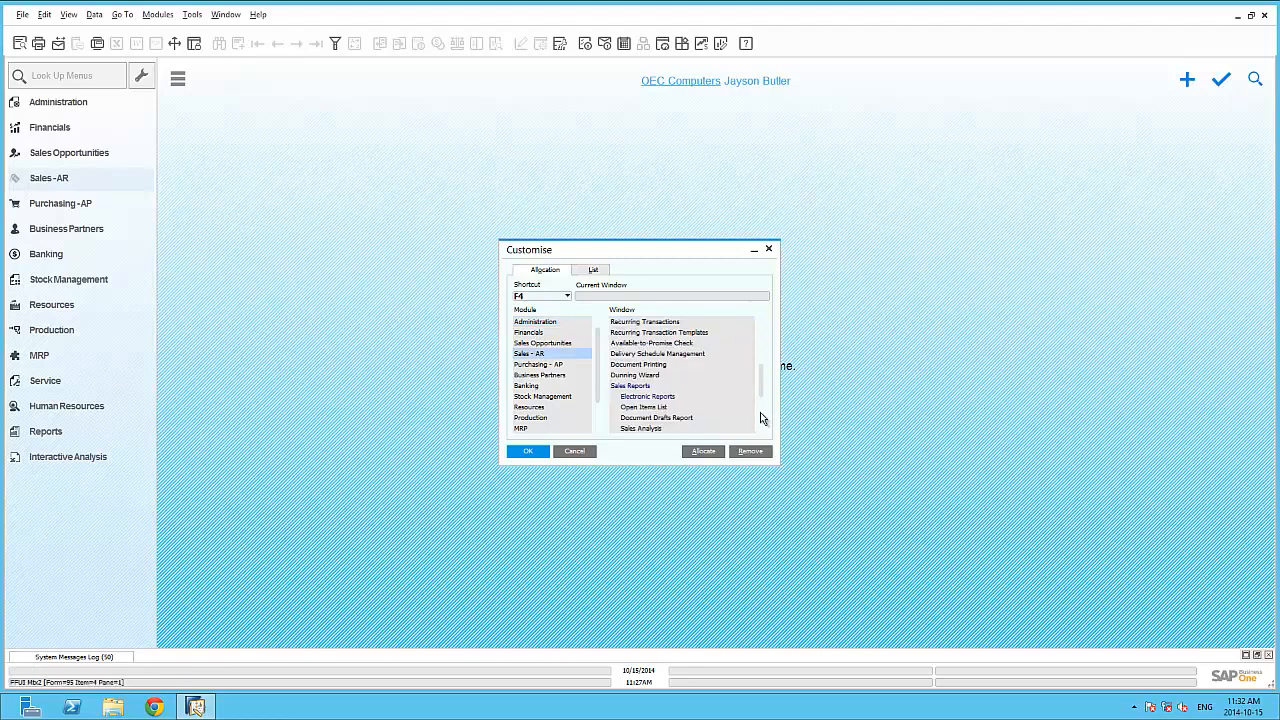
click(678, 428)
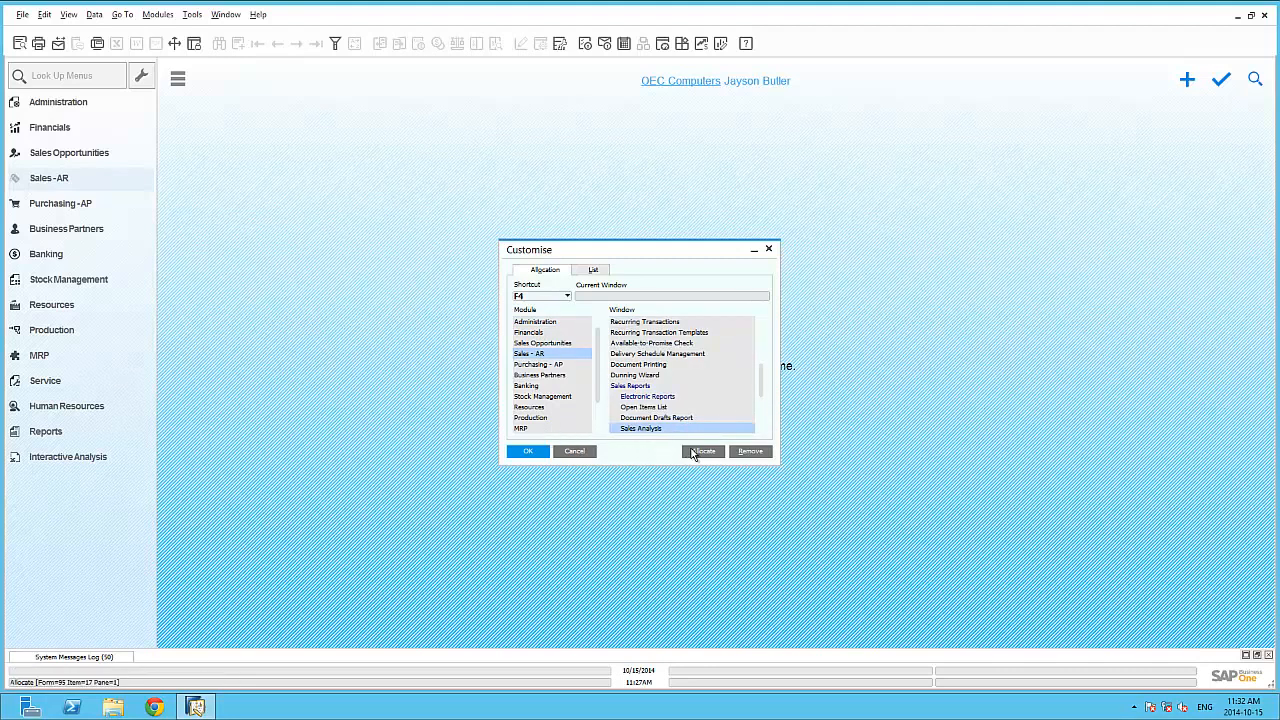
click(690, 453)
click(527, 452)
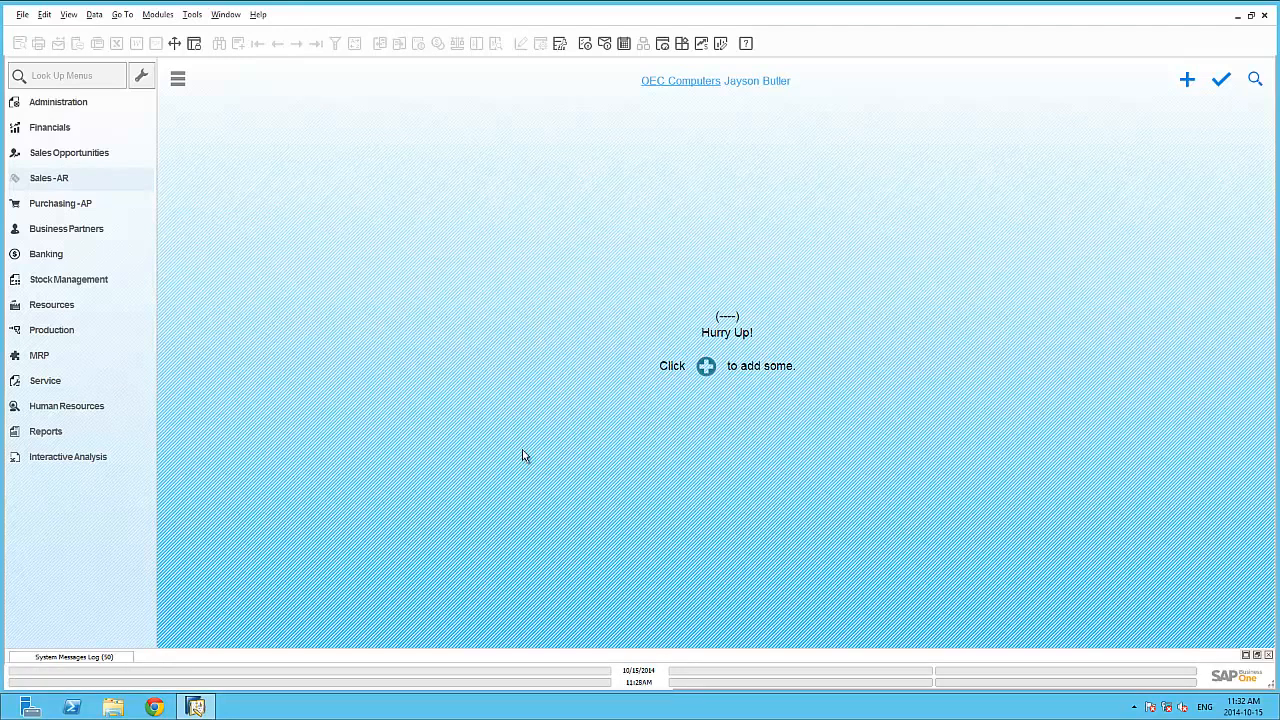
Test the F2, F3 and F4 shortcuts one after another, closing each window they open.
key(F2)
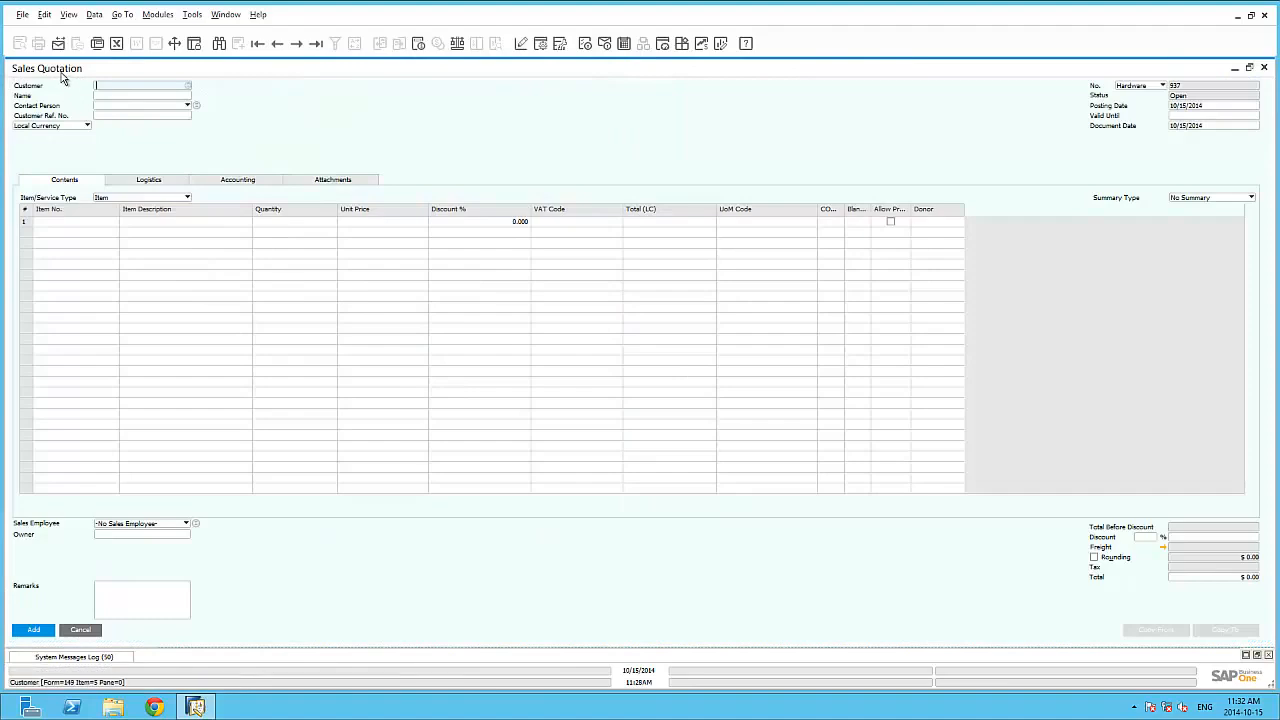
click(1263, 68)
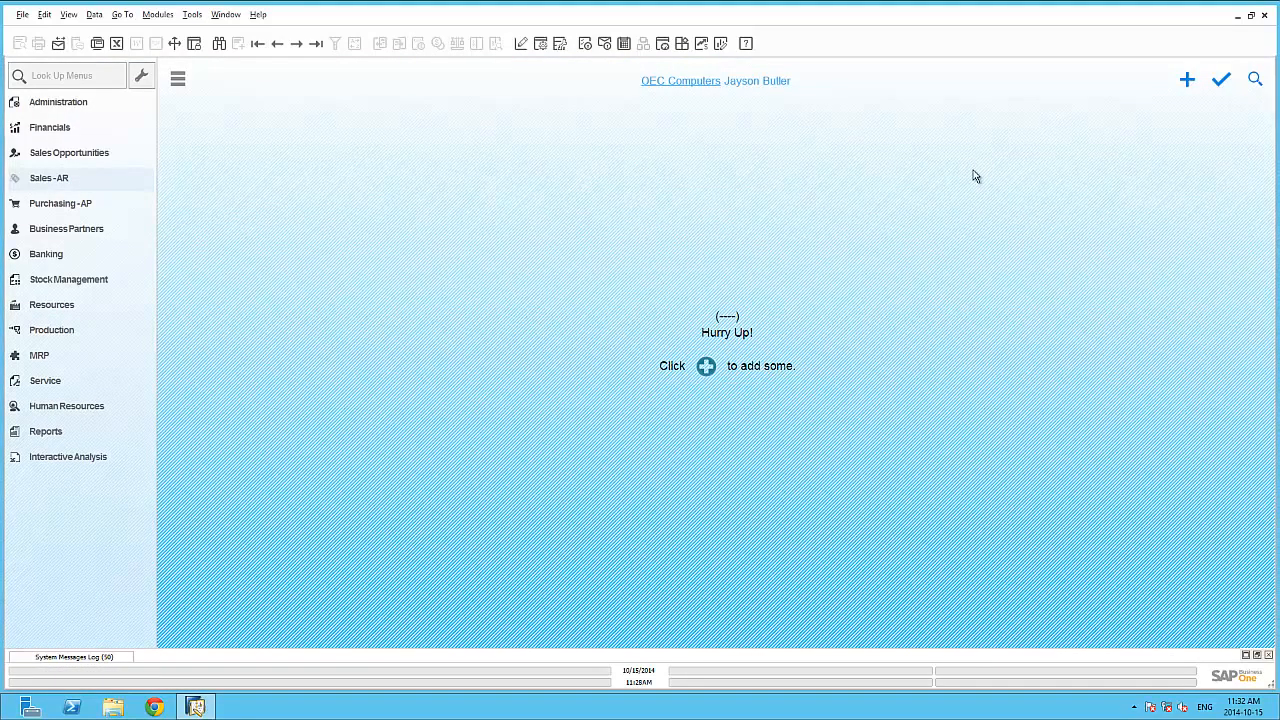
key(F3)
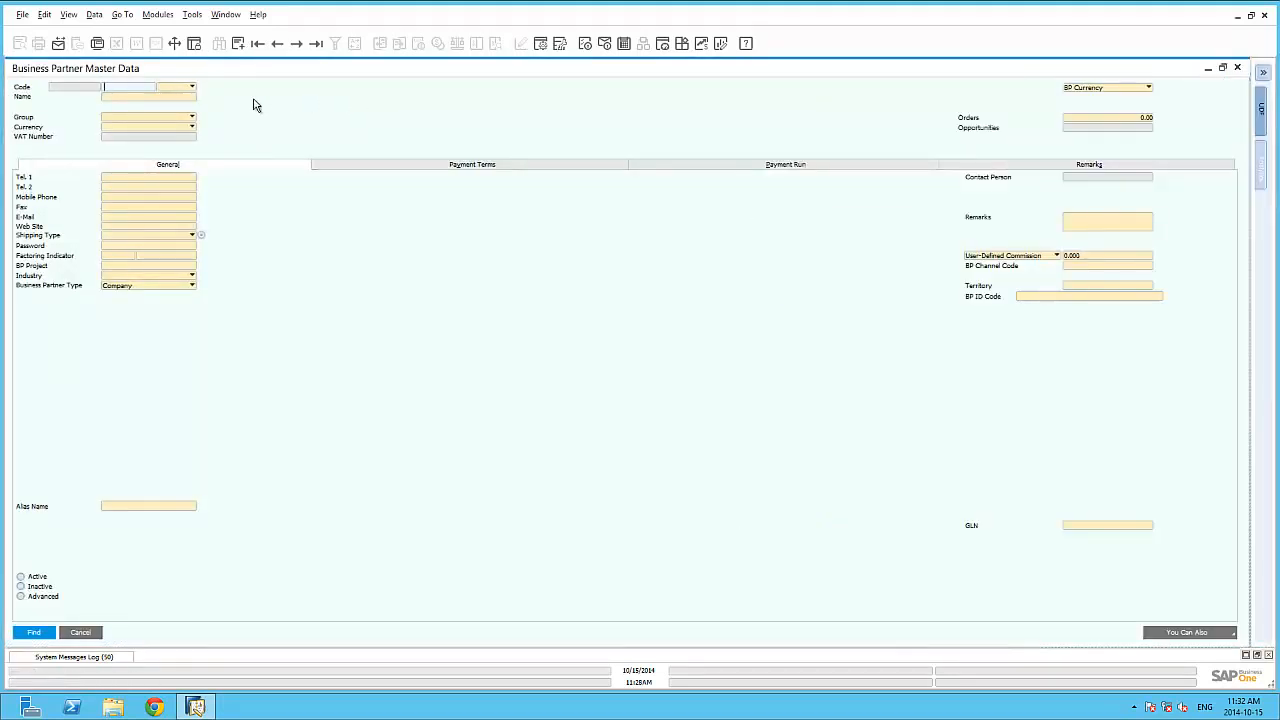
click(1238, 69)
key(F4)
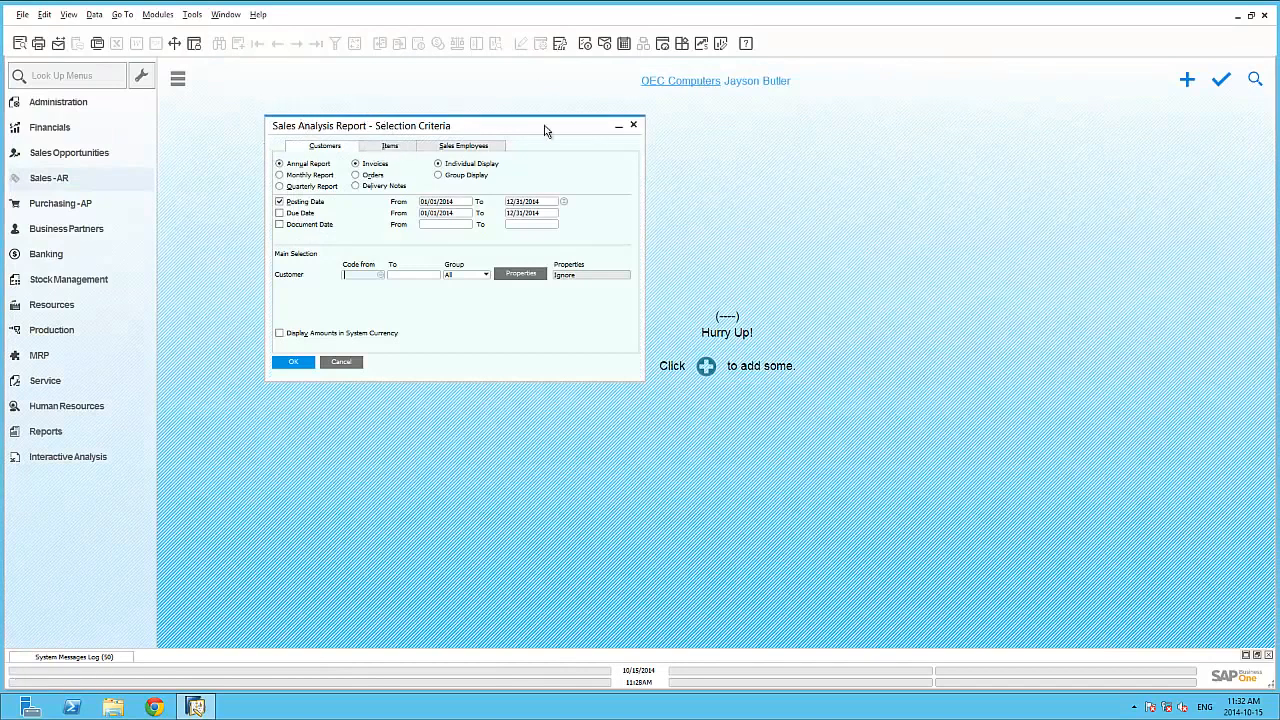
click(636, 127)
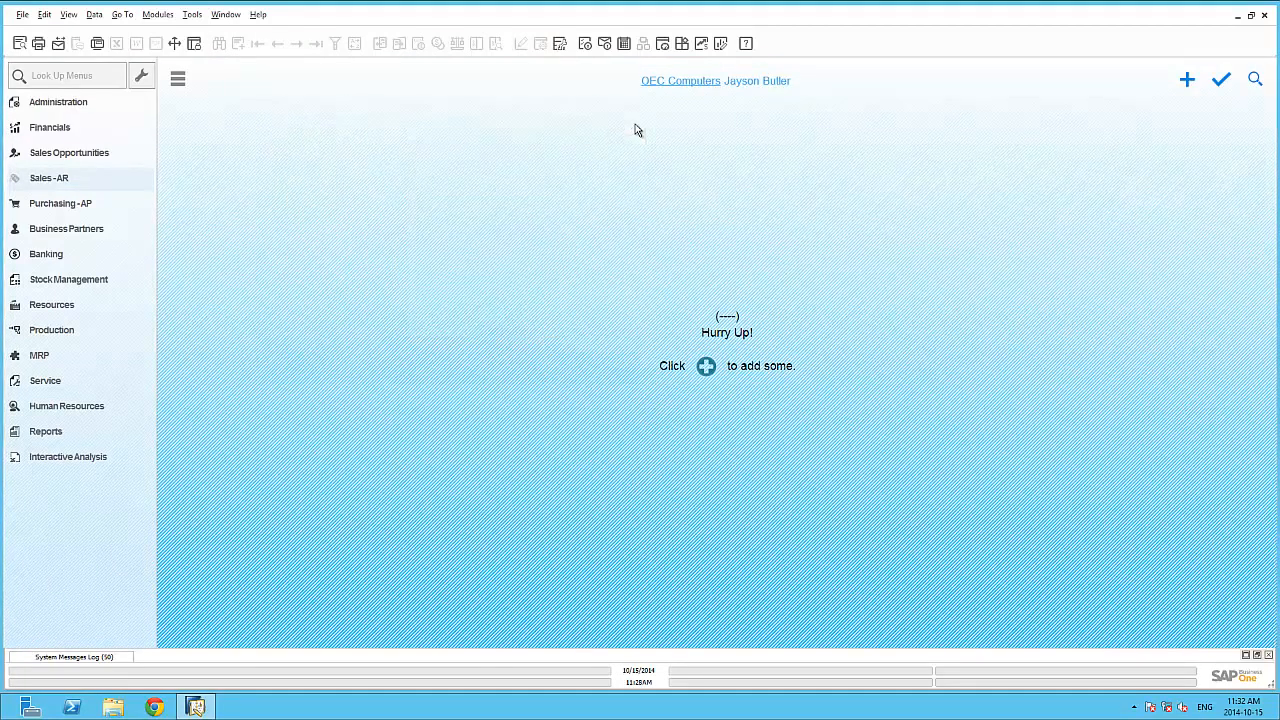